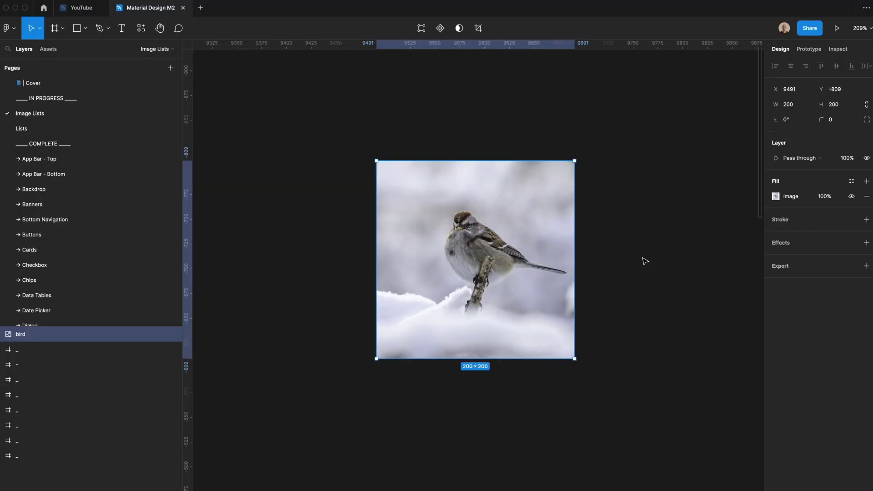
- Wrap the bird image in a frame named "image"
left_click_drag(504, 290, 467, 267)
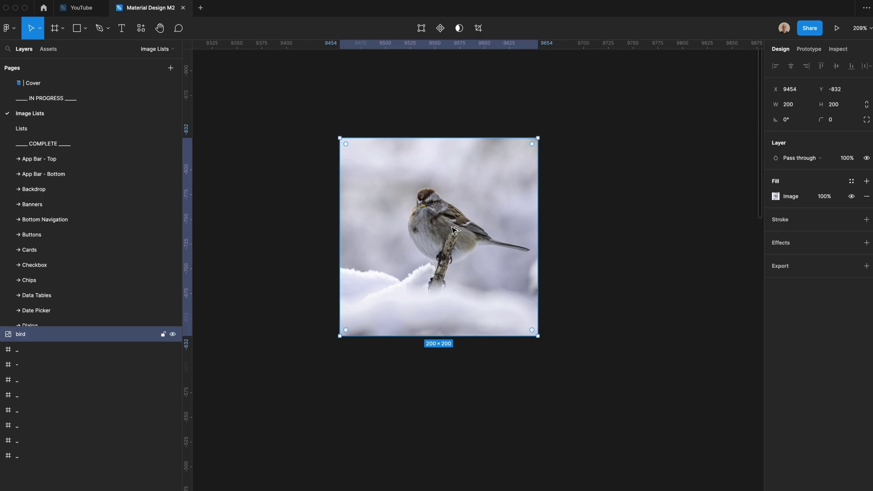
key("super+alt+g")
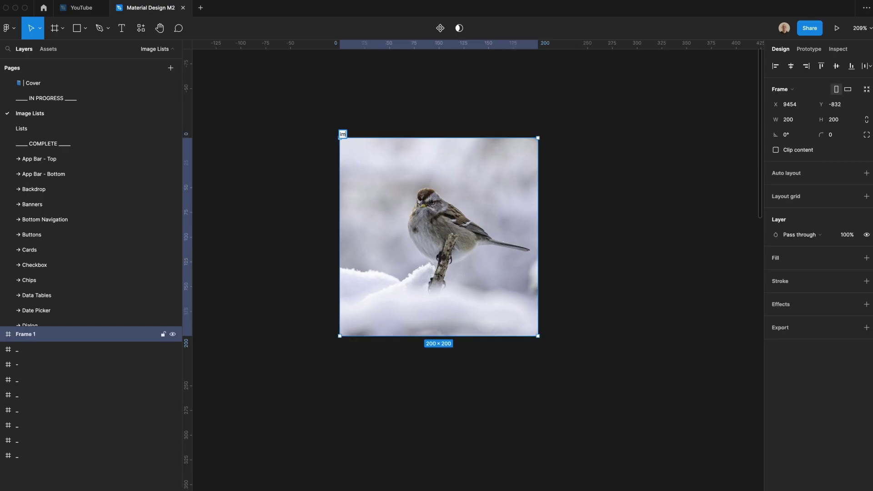
type("age")
key("Return")
- Set the image frame's height to 150, cropping the bird picture
left_click(801, 118)
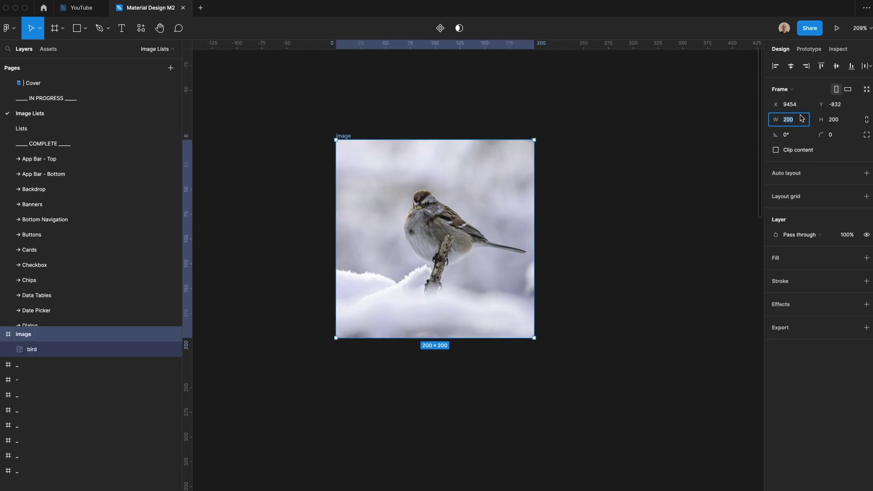
key("Tab")
type("150")
key("Tab")
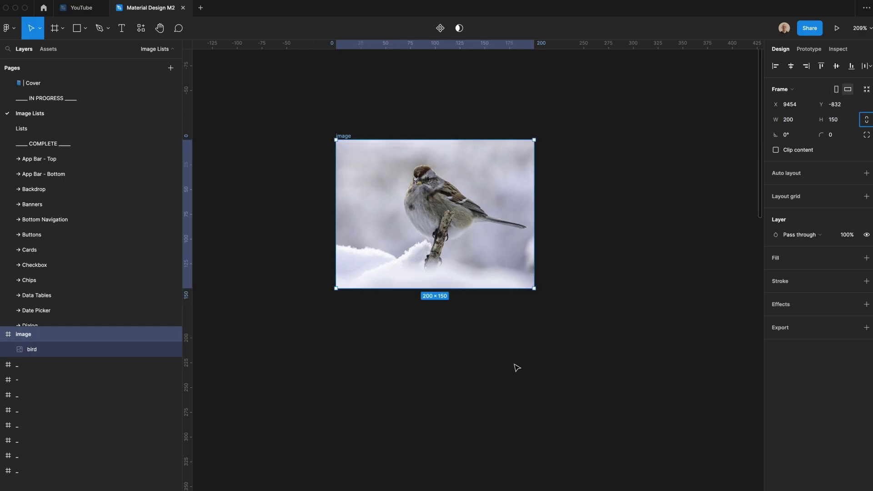
- Add a text layer reading "Winter Bird" below the image frame
key("t")
left_click(457, 356)
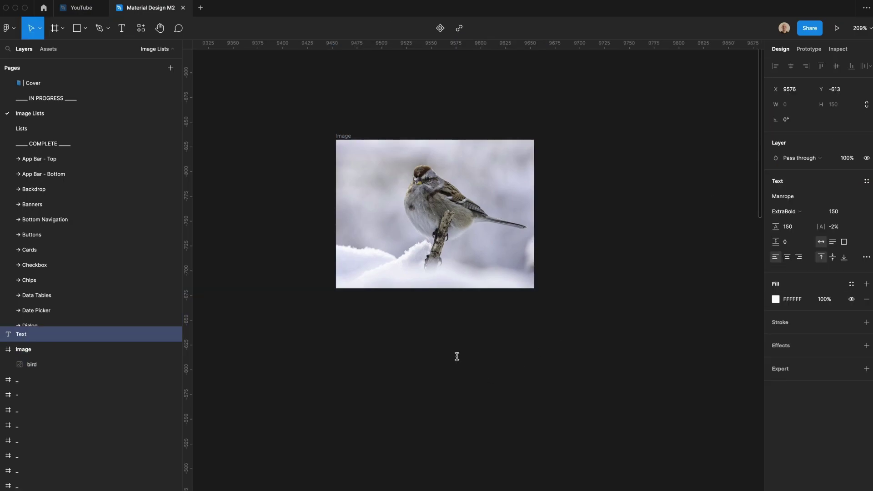
type("B")
key("BackSpace")
type("Winter")
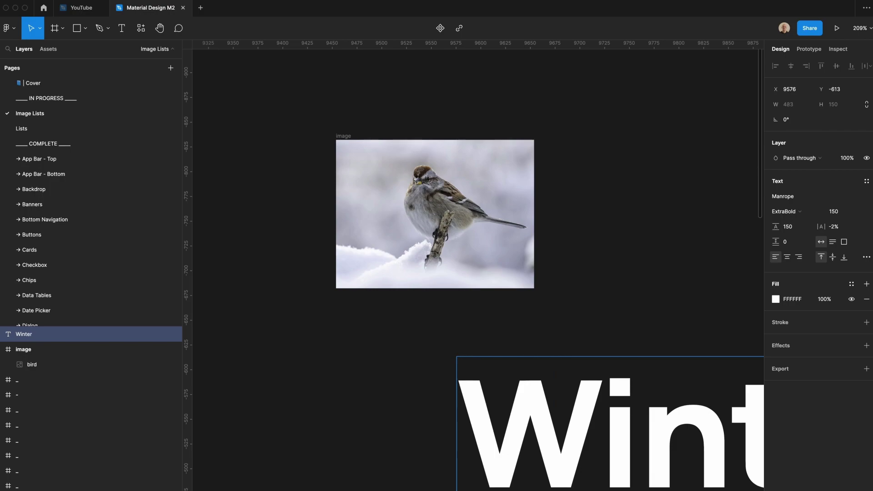
type(" Bird")
key("Escape")
- Set the "Winter Bird" text's font to SF Pro with the Semibold style
left_click(782, 197)
type("SF Pro")
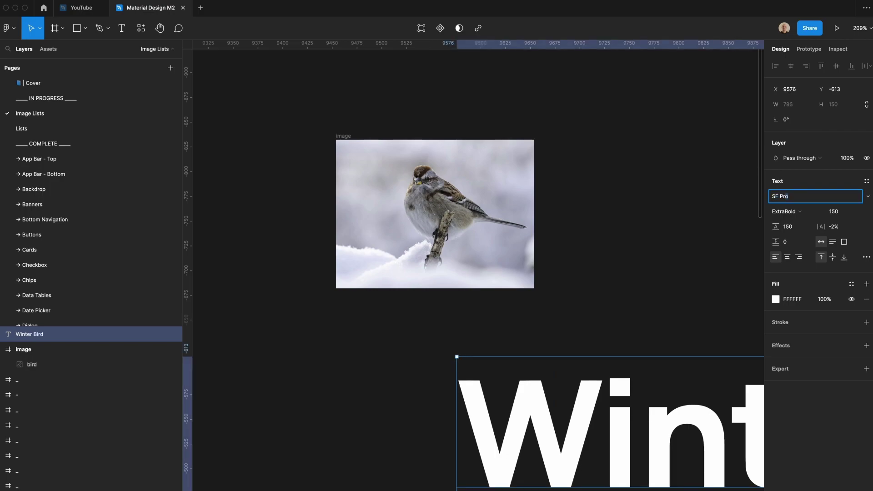
key("Return")
left_click(786, 211)
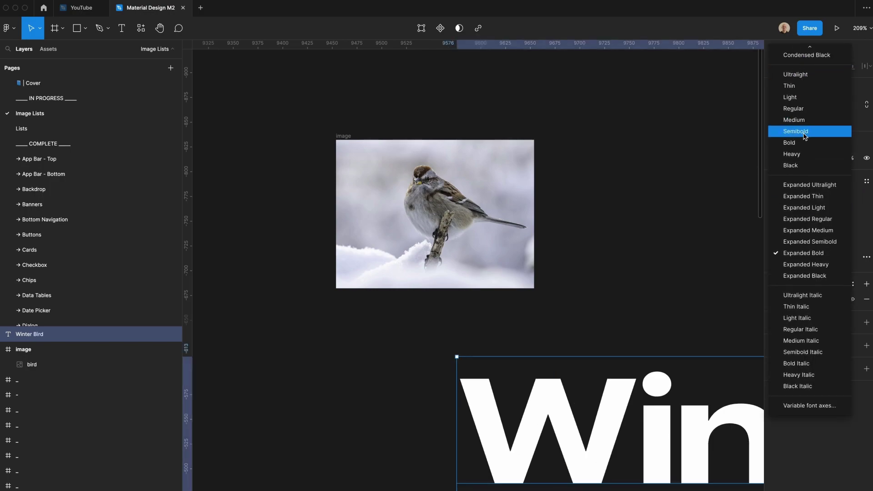
left_click(795, 134)
- Set the title text's size to 15, line height to 20 and letter spacing to 0%
left_click(838, 211)
type("1")
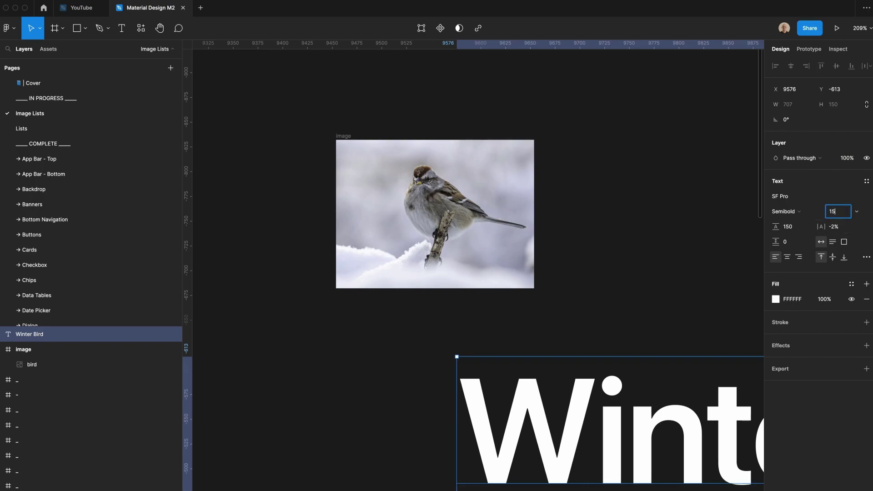
type("5")
key("Tab")
left_click(843, 225)
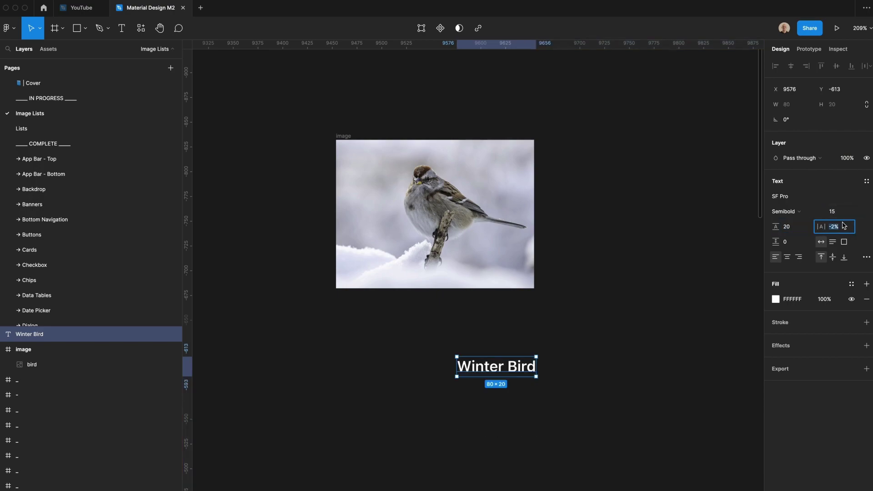
type("0")
key("Return")
- Place the title under the image, stretched to the image's 200 width and offset 8 below its lower edge
left_click_drag(518, 373, 394, 302)
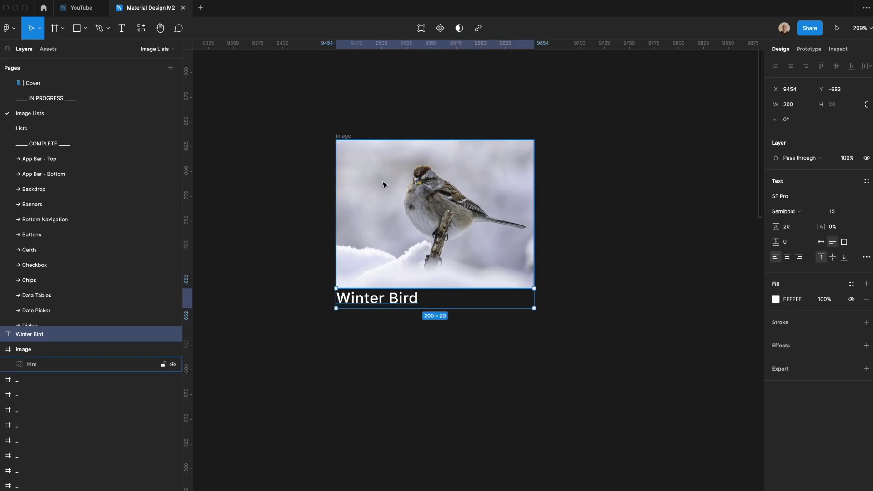
key("Down")
key("Down")
key("Down")
key("Down")
key("Down")
key("Down")
key("Down")
key("Down")
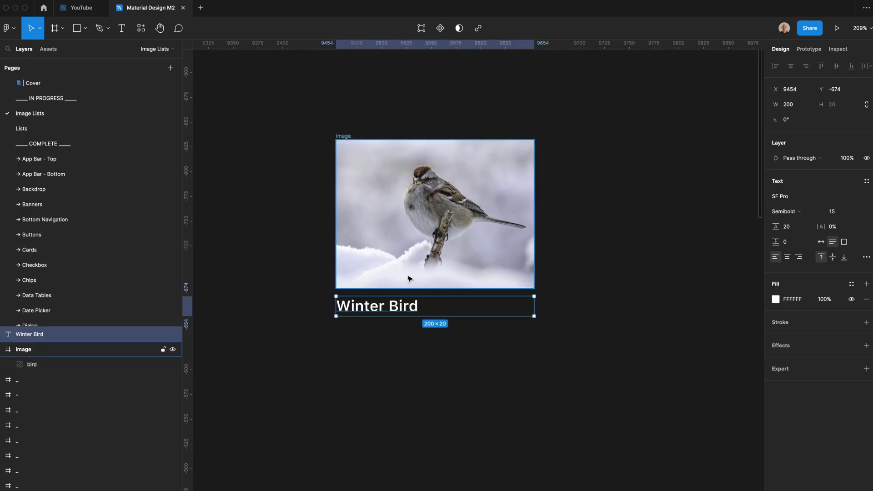
- Make a star icon from a copy of the title, using the text "star" in Font Awesome 6 Pro
left_click_drag(375, 309, 459, 309)
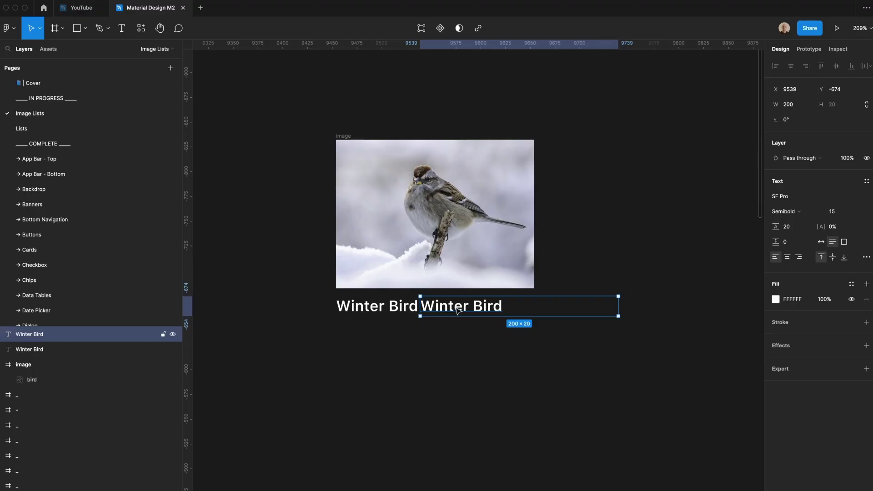
double_click(458, 311)
type("star")
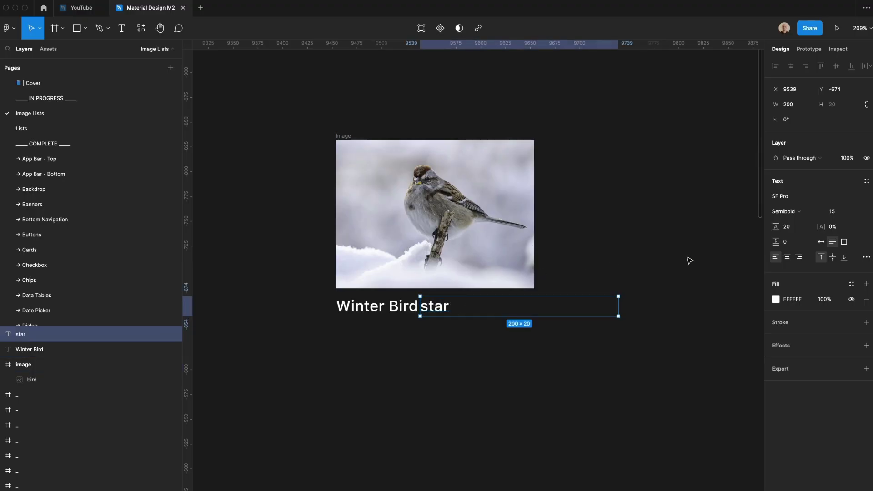
left_click(791, 196)
type("Font")
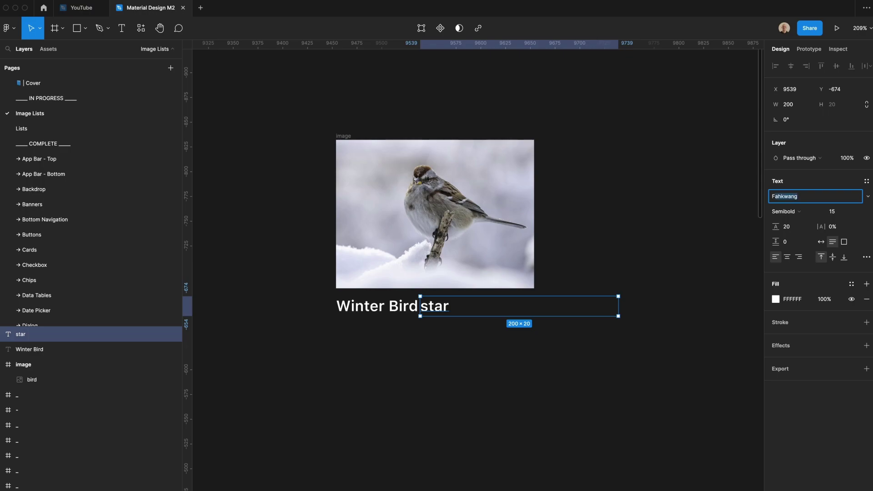
left_click(868, 195)
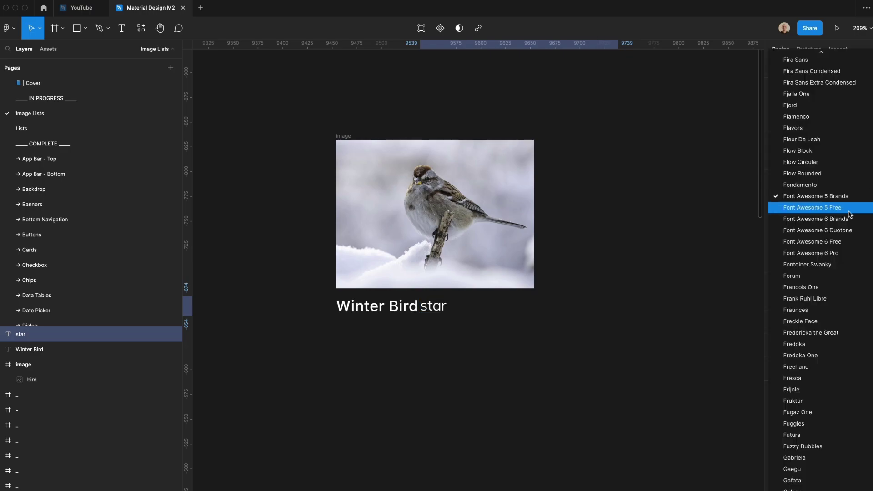
left_click(800, 250)
- Set the star icon's width to 20 and centre its text horizontally
left_click(791, 105)
type("20")
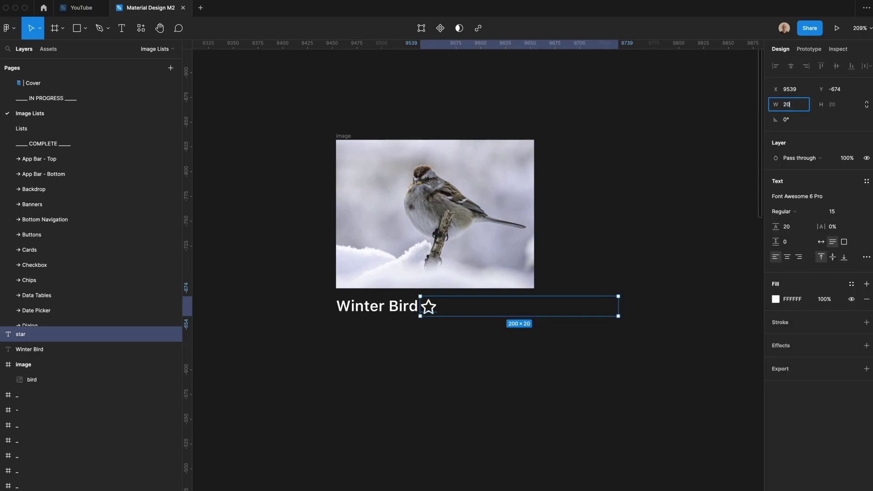
key("Return")
left_click(787, 257)
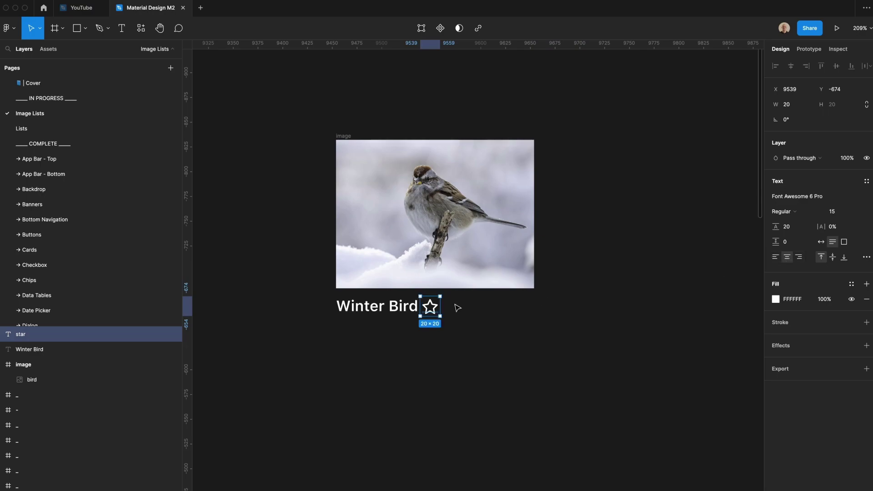
- Align the star with the image's right edge on the title row and set the title's width to 172
left_click_drag(431, 308, 526, 310)
left_click(438, 304)
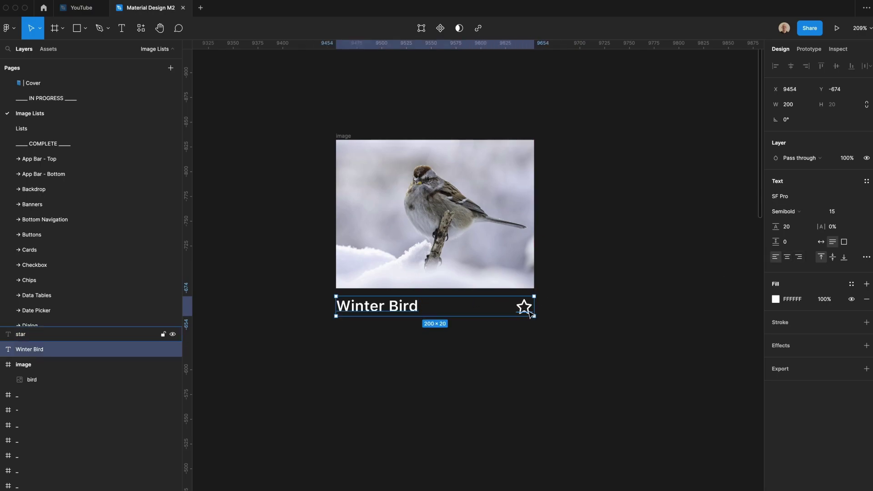
left_click(787, 106)
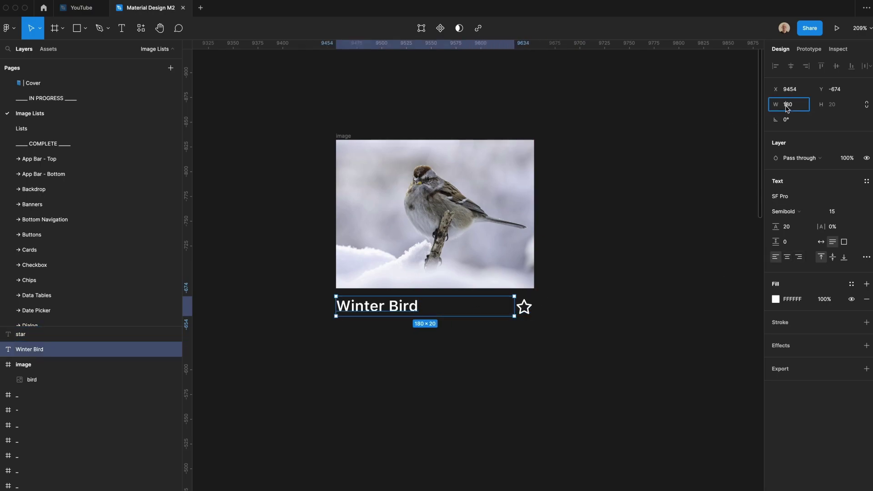
type("172")
key("Return")
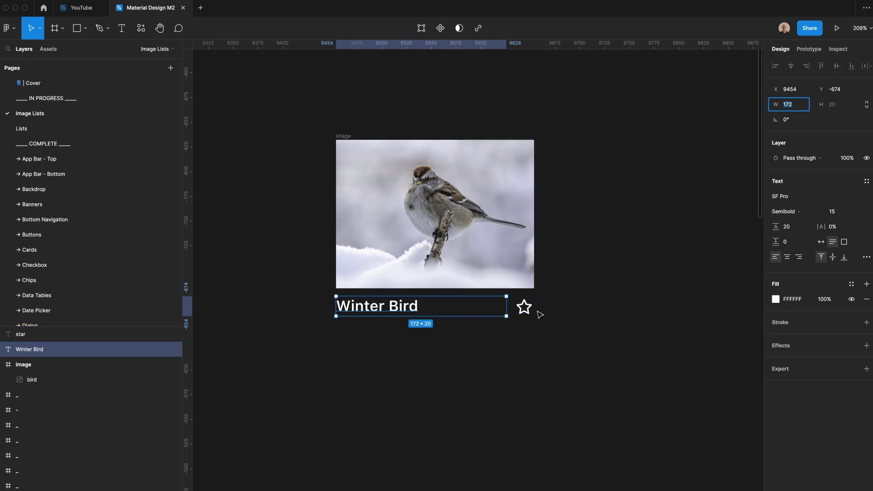
- Group the title and star in a horizontal auto layout, with the title's width set to Fill container
left_click_drag(538, 314, 477, 302)
key("shift+a")
left_click(389, 306)
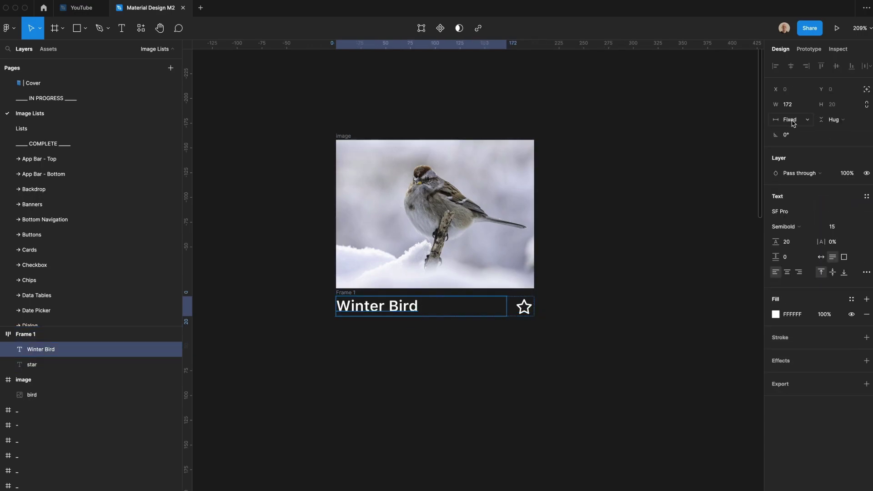
left_click(789, 119)
left_click(789, 142)
left_click(691, 296)
left_click(524, 307)
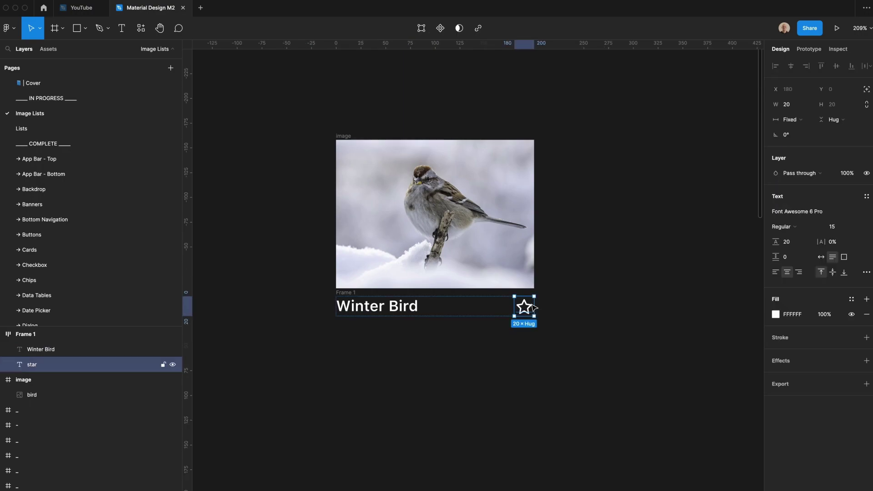
- Rename the auto layout frame holding the title and star to "info"
left_click(696, 168)
double_click(345, 292)
type("info")
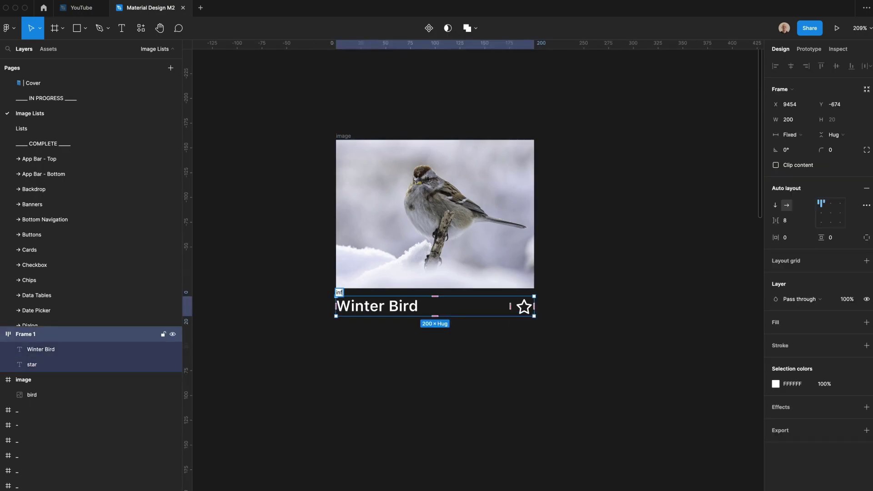
key("Return")
- Combine the image and info frames in an auto layout, setting the image's width and height to Fill container
left_click(352, 142, "shift")
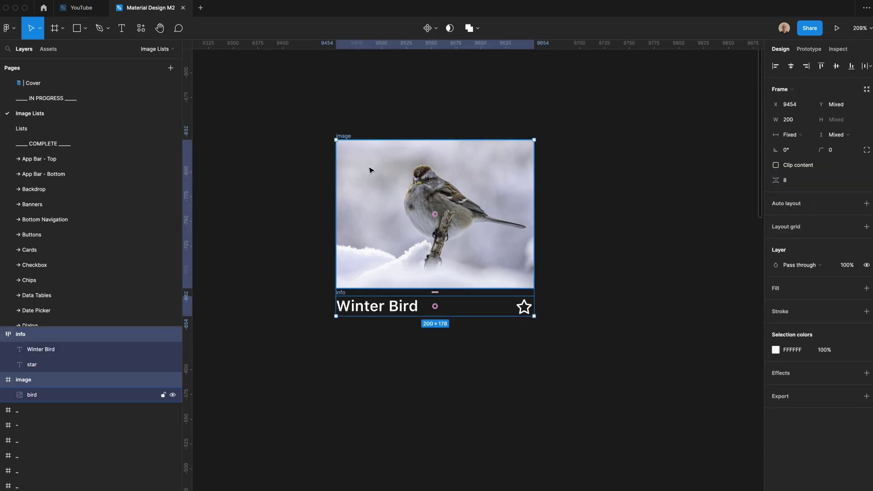
key("shift+a")
left_click(3, 334)
left_click(35, 349)
left_click(792, 135)
left_click(800, 147)
left_click(837, 135)
left_click(837, 147)
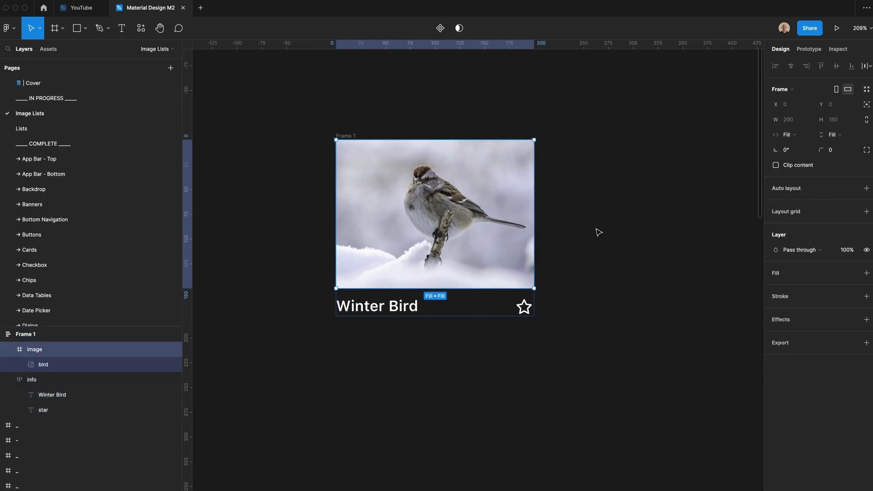
- Set the info frame's horizontal resizing to Fill container
left_click(598, 232)
left_click(368, 308)
left_click(800, 135)
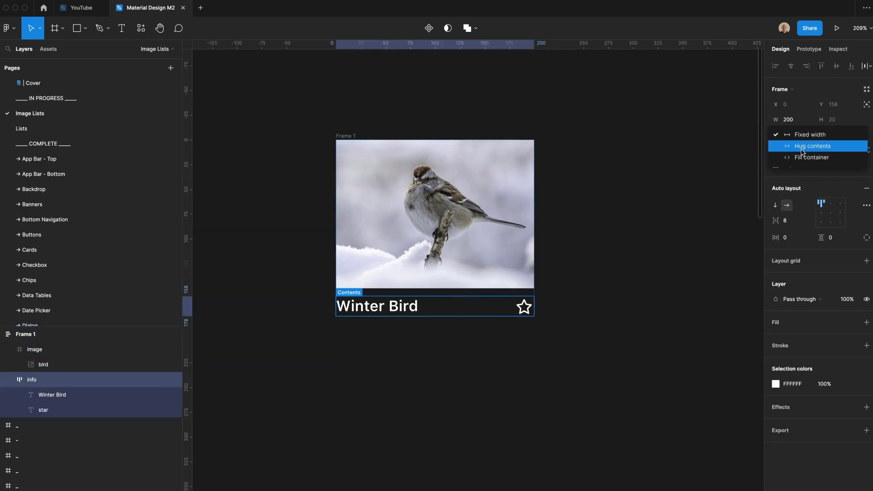
left_click(799, 156)
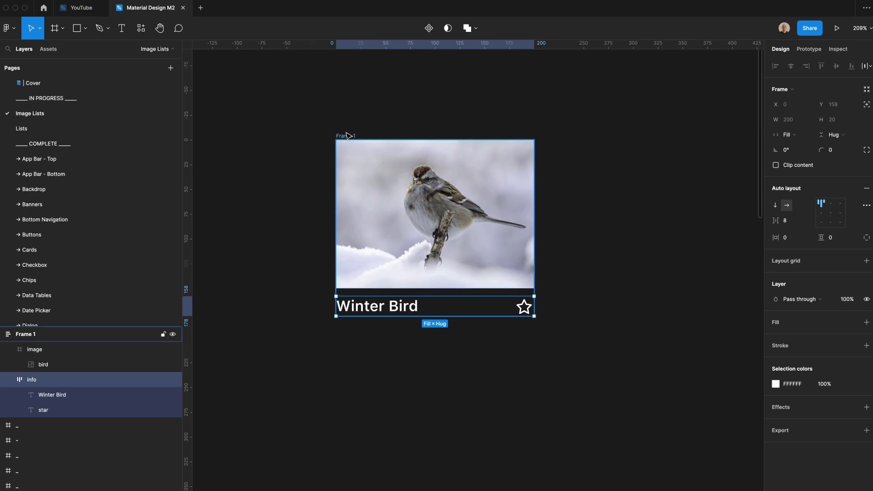
- Test the outer frame's resizing with a width of 300 and height of 100, and undo the resize
key("Escape")
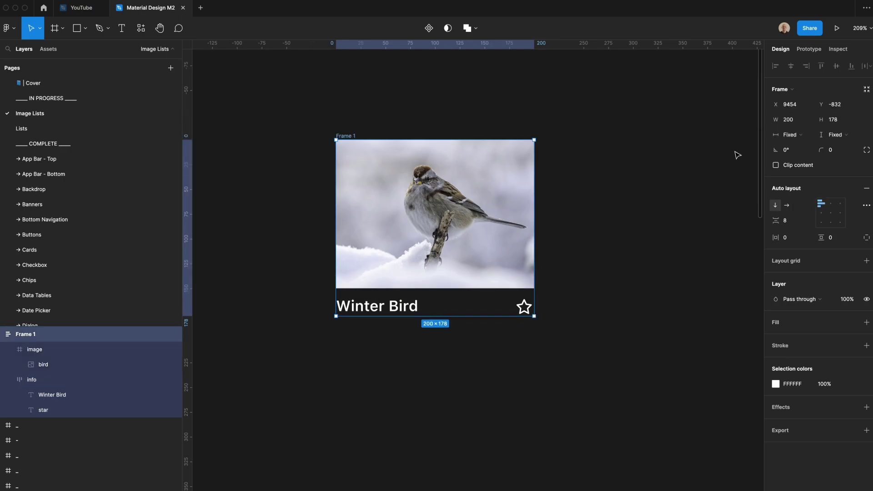
left_click(793, 121)
type("300")
key("Tab")
type("100")
key("Return")
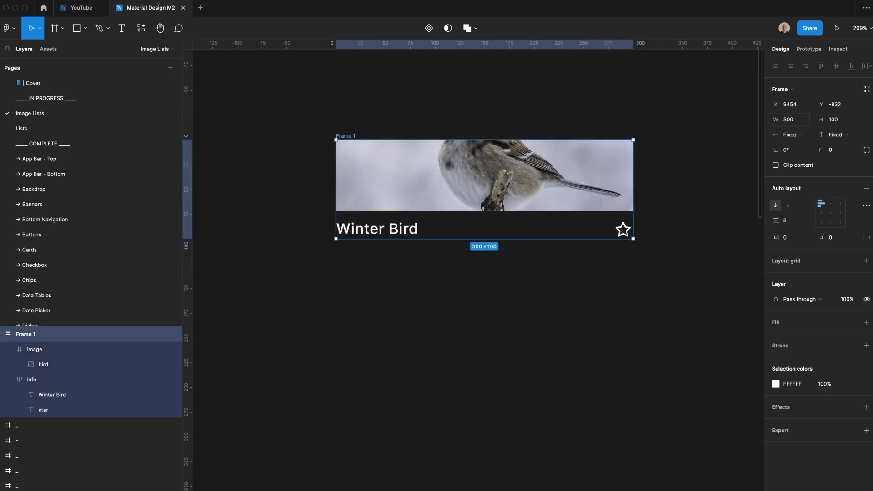
key("super+z")
key("super+z")
left_click(574, 317)
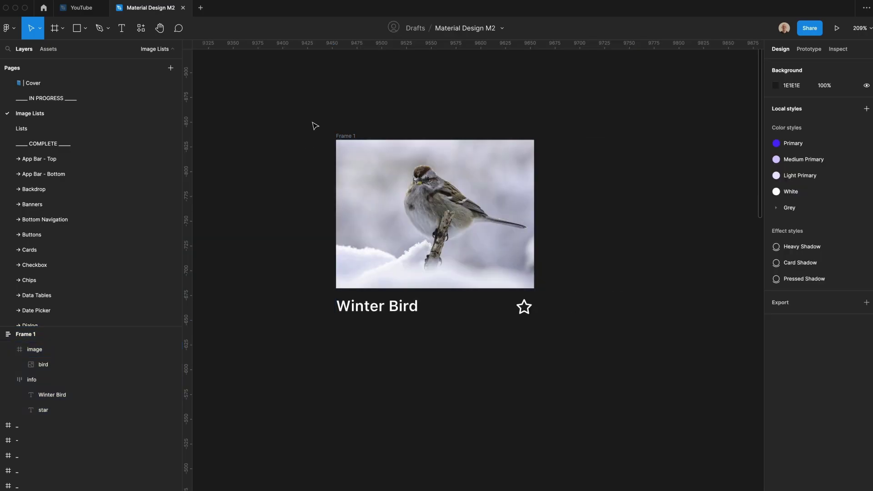
- Apply the Grey/900 colour style to the "Winter Bird" title and Grey/300 to the star icon
left_click(338, 136)
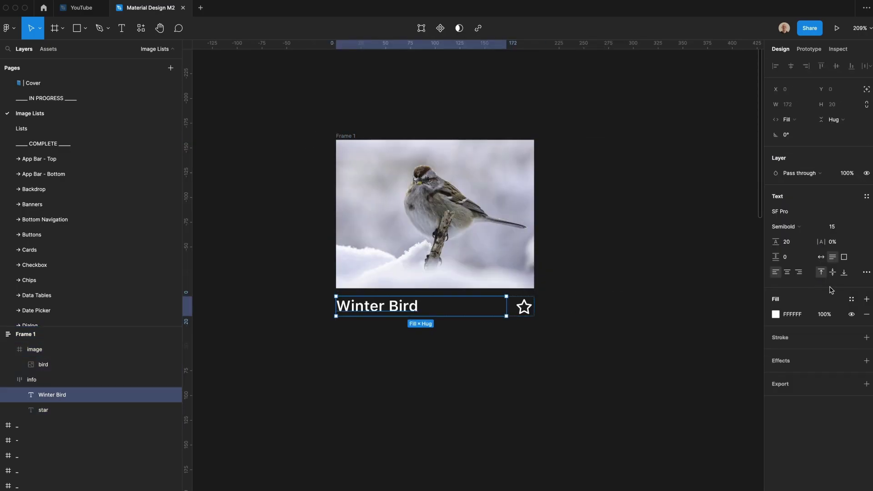
left_click(851, 298)
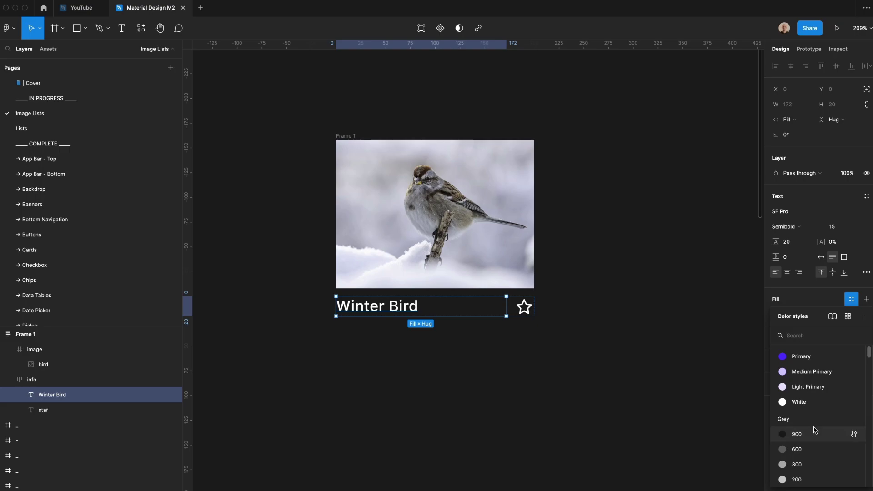
left_click(799, 433)
left_click(524, 306)
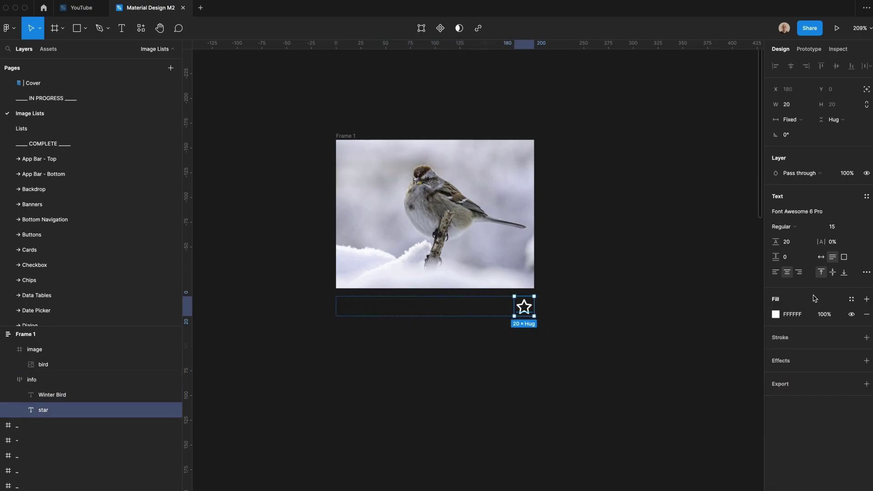
left_click(851, 299)
left_click(799, 463)
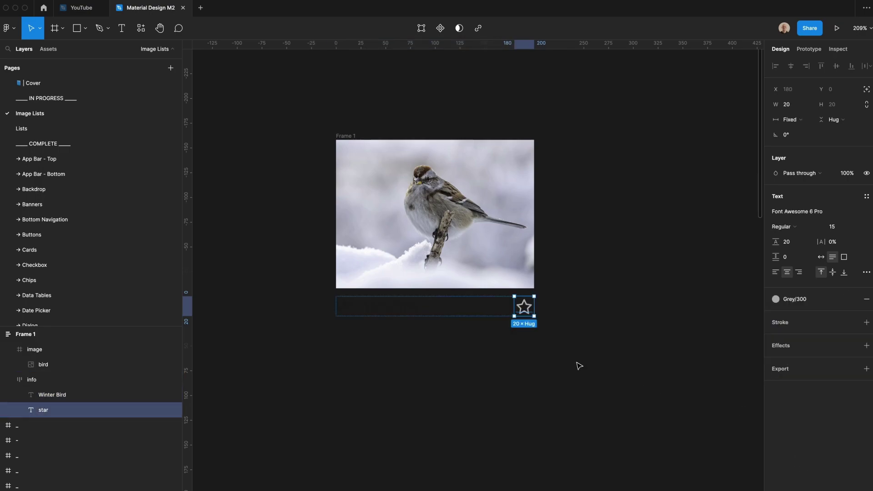
- Preview the list item inside a temporary, enlarged white wrapper frame, and undo the wrapping
left_click(576, 364)
left_click(352, 136)
key("alt+super+g")
left_click_drag(354, 139, 355, 90)
left_click(867, 258)
left_click(612, 252)
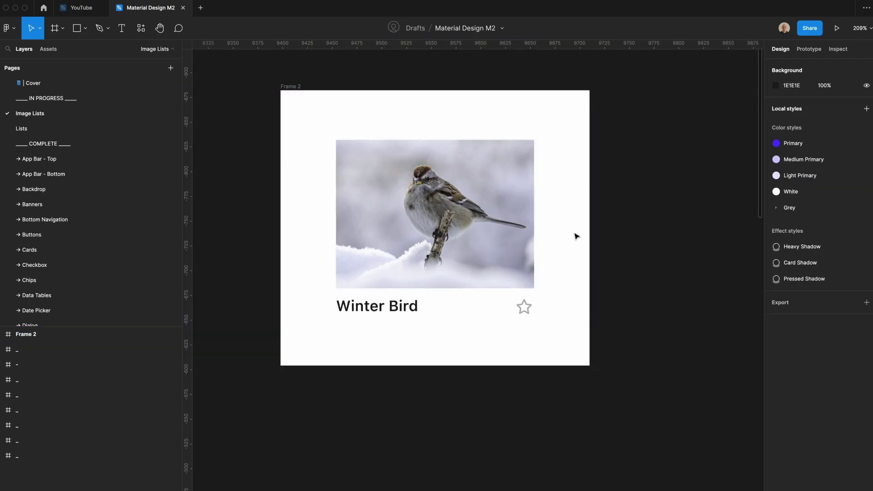
key("super+z")
key("super+z")
key("super+z")
- Rename the outer auto layout frame as "image" and turn it into a component
key("ctrl+r")
type("image")
key("Return")
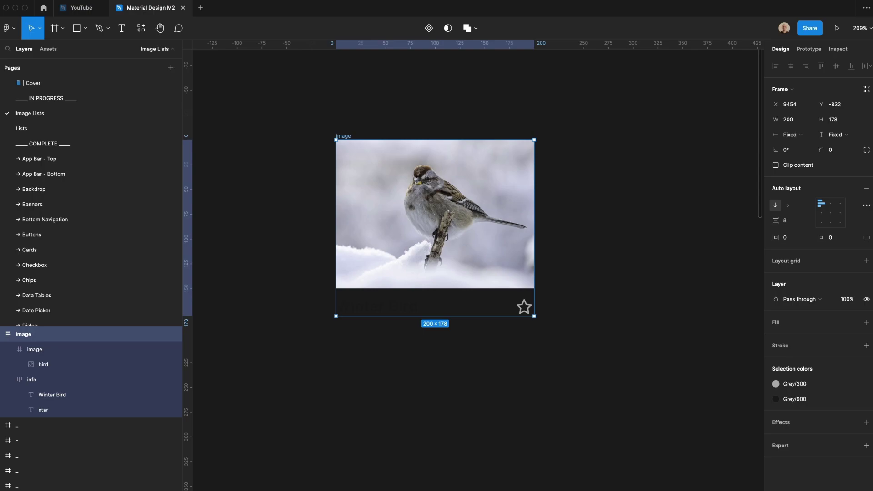
key("ctrl+alt+k")
- Place a copy of the image component beside the original and detach the copy from its component
scroll(346, 171, "right", 3)
left_click_drag(376, 204, 594, 209)
right_click(593, 210)
left_click(625, 409)
left_click(550, 307)
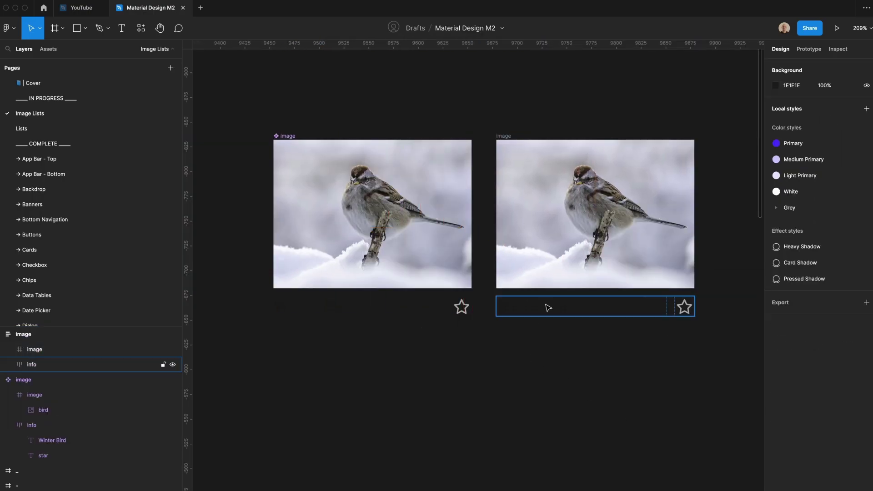
- Move the detached copy's info frame inside its inner image frame, placing it at X 8 and Y 150
key("Delete")
left_click(605, 310)
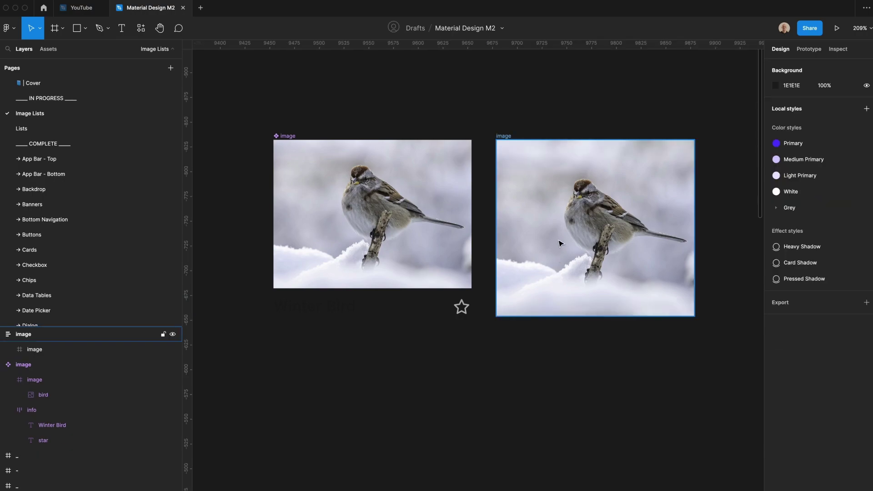
key("super+z")
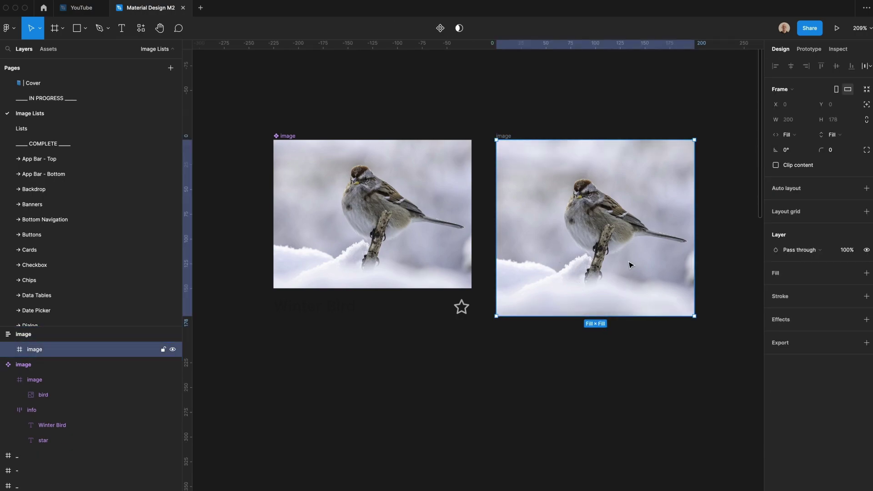
key("shift+Right")
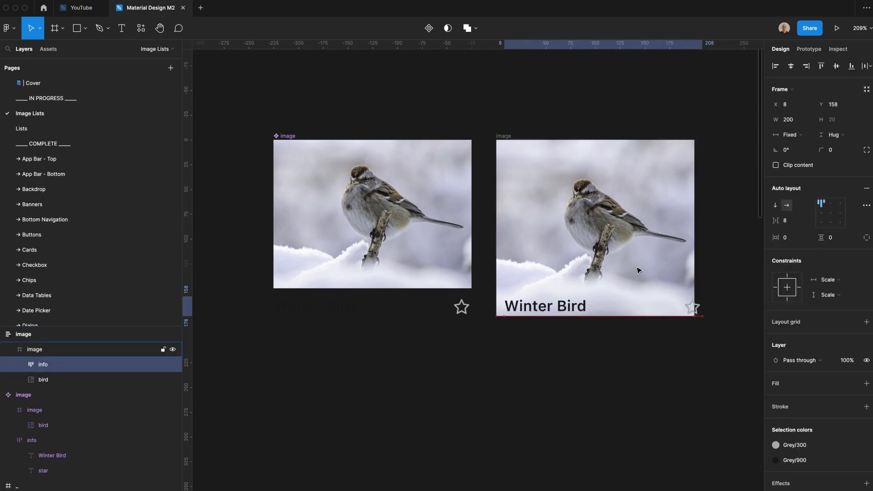
key("shift+Up")
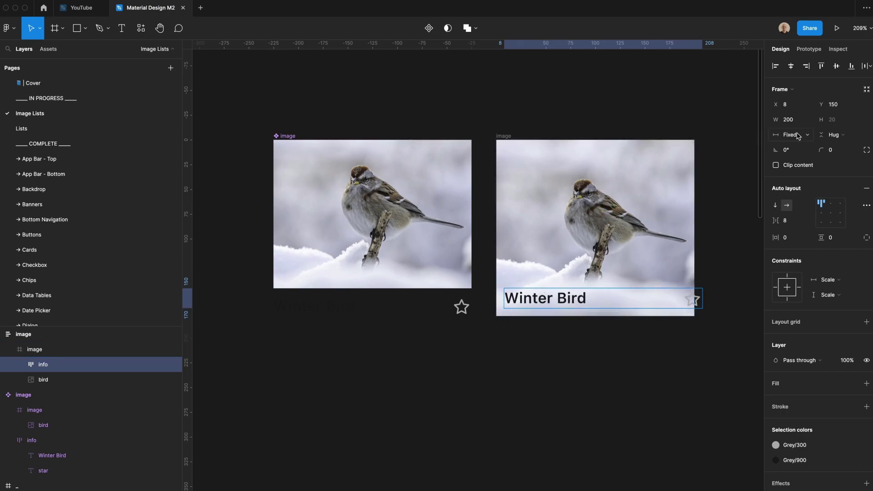
- Reduce the overlaid info frame's width to 184 so its side margins in the picture are equal
left_click(801, 123)
key("shift+Down")
key("alt")
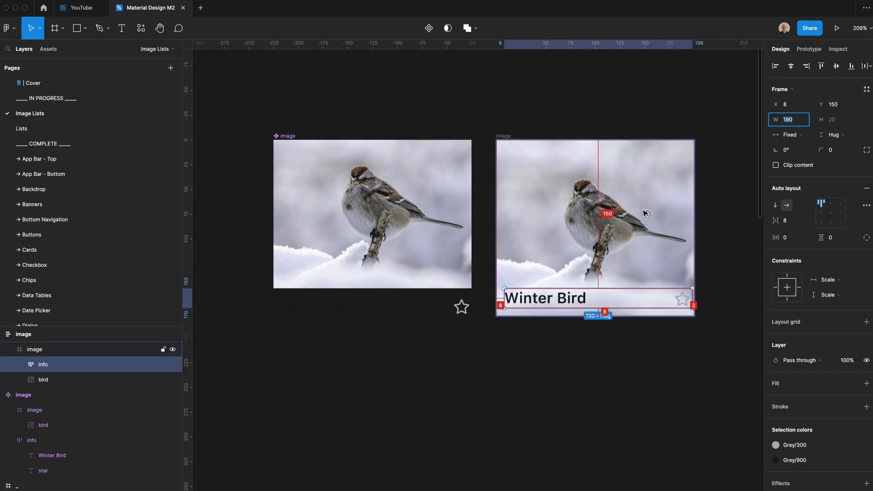
key("Down")
key("Down")
key("Down")
key("Down")
left_click(594, 411)
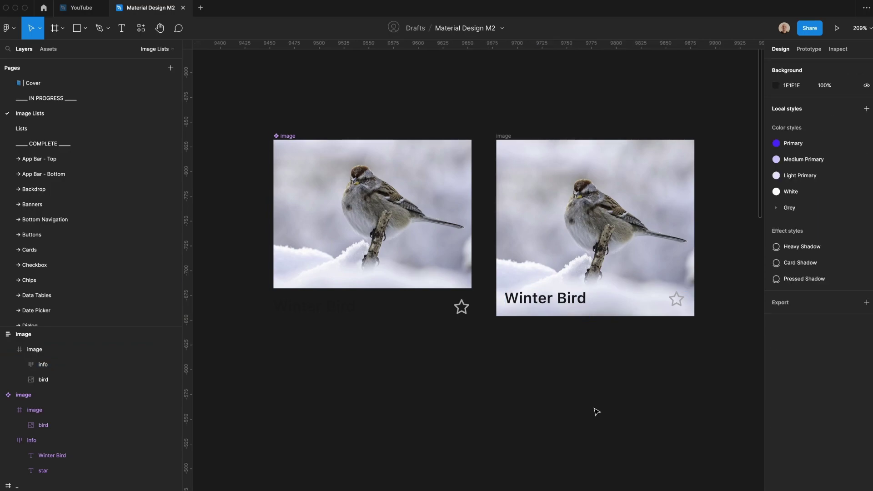
- Set the info frame's horizontal and vertical padding to 8 and widen it to 200 across the full picture
left_click(554, 301)
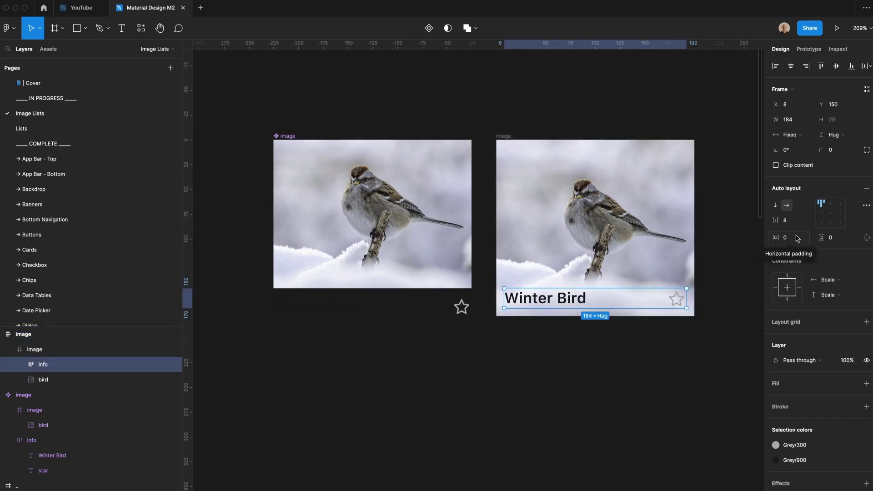
left_click(796, 238)
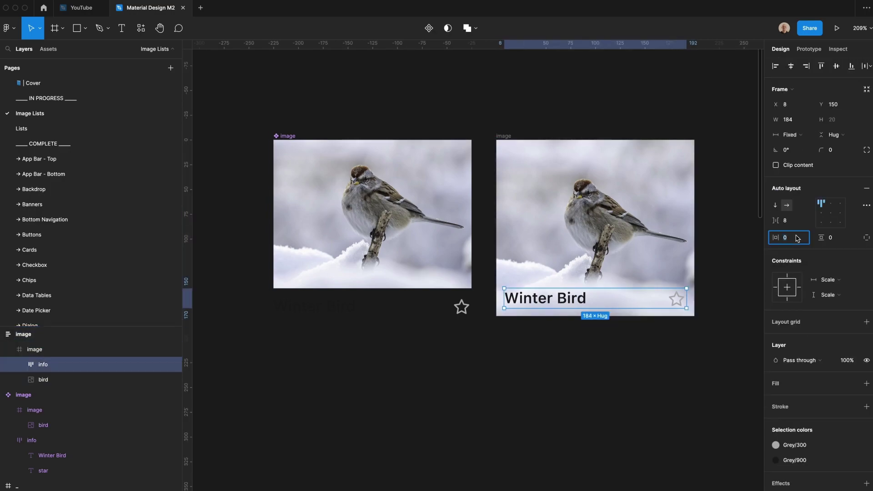
type("8")
key("Tab")
type("8")
key("Return")
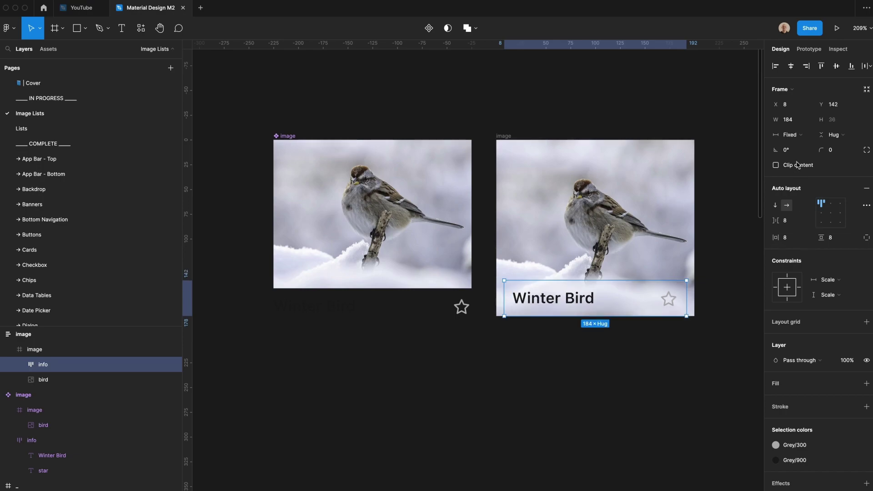
left_click_drag(686, 310, 697, 310)
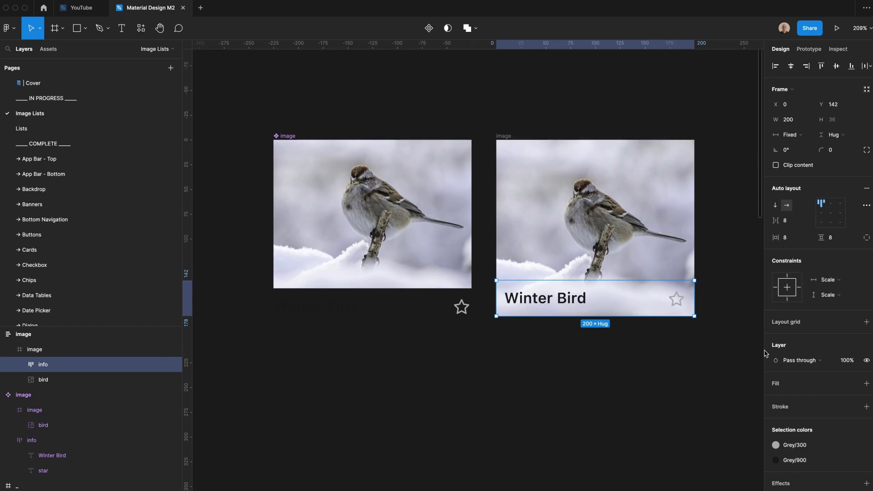
- Set the overlaid info frame's vertical constraint to Bottom
left_click(828, 280)
left_click(832, 281)
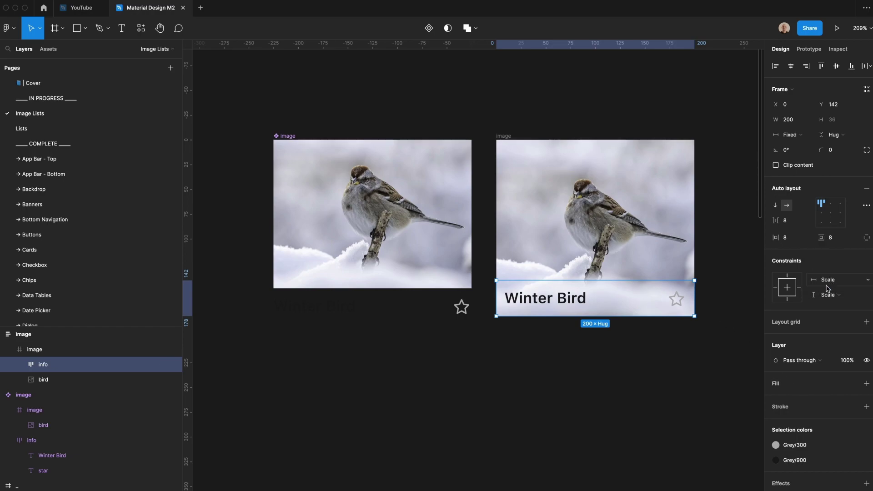
left_click(787, 300)
- Test the overlay's constraint by changing the detached outer frame's height, and undo the resize
left_click(503, 136)
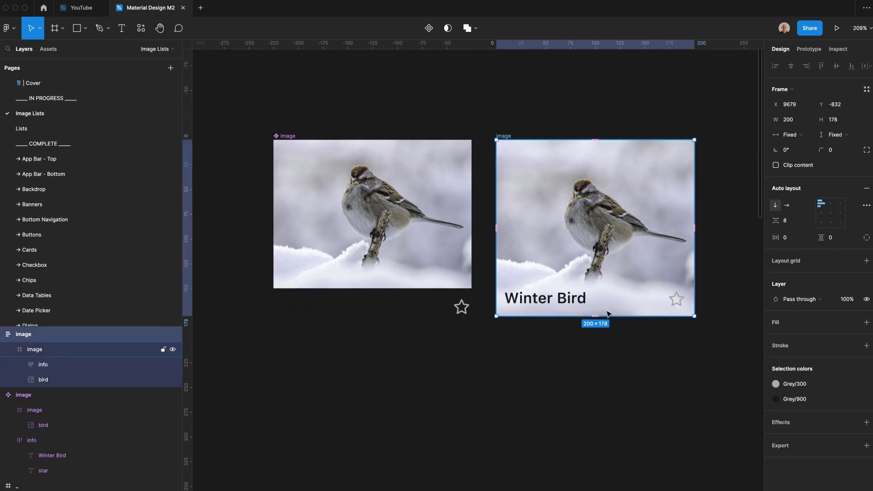
mouse_move(608, 316)
left_mouse_down()
mouse_move(595, 306)
mouse_move(594, 235)
mouse_move(607, 323)
left_mouse_up()
key("super+z")
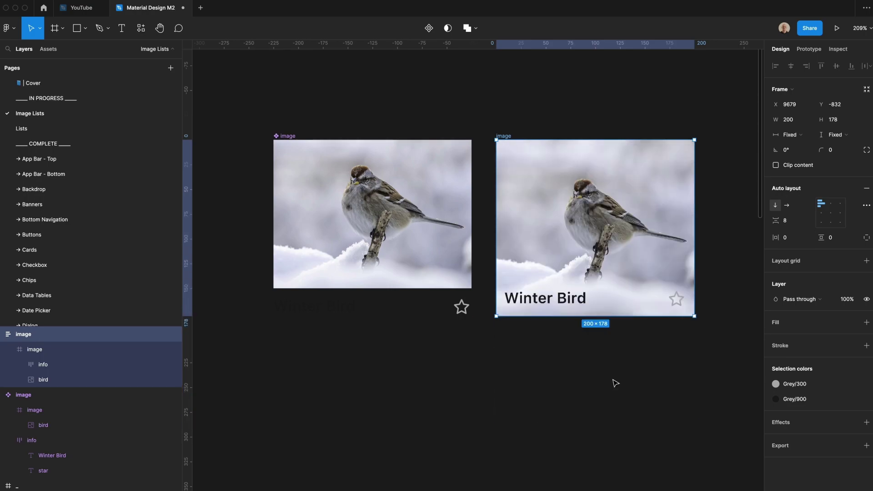
- Add a 000000 fill at 40% opacity to the overlaid info frame
left_click(570, 304)
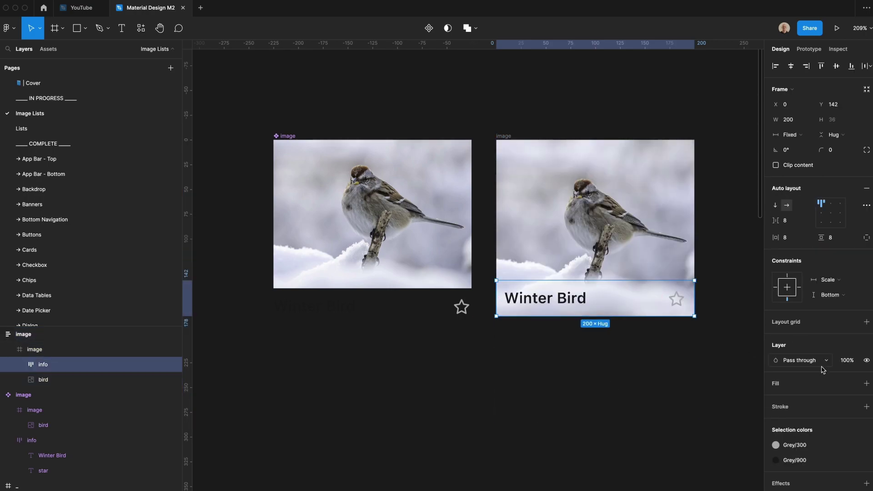
left_click(866, 383)
left_click(791, 398)
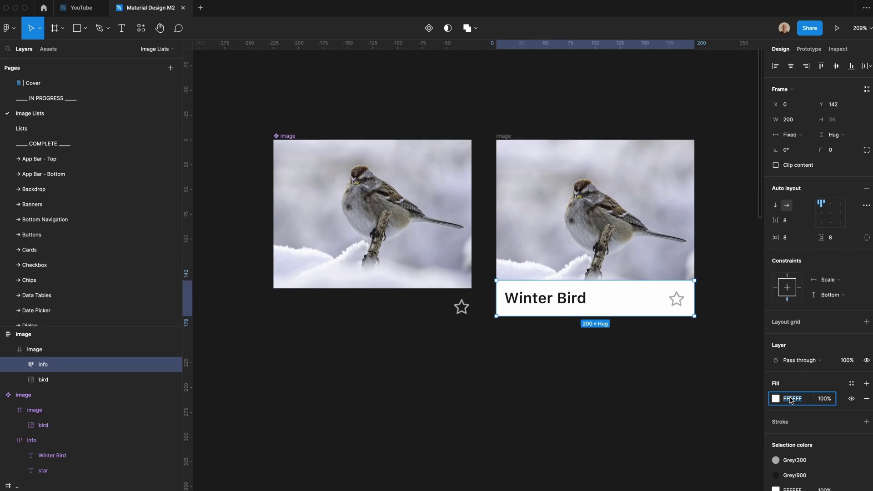
type("000000")
key("Tab")
type("10")
key("Tab")
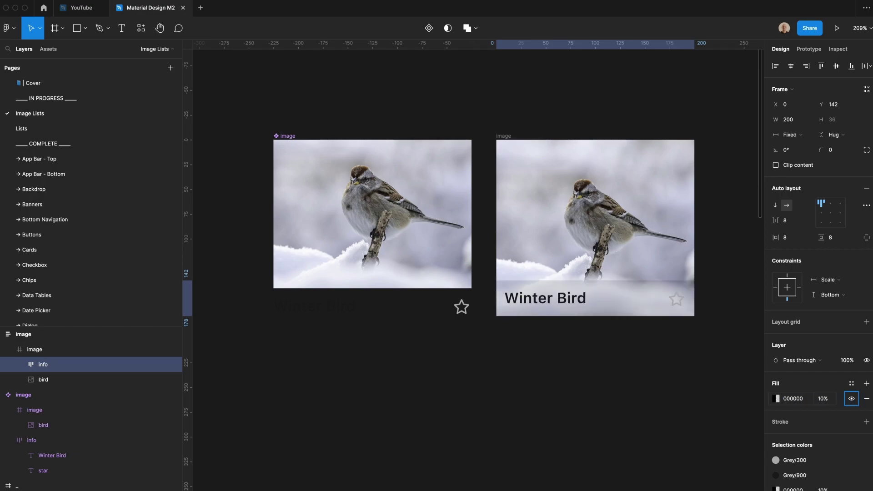
left_click(823, 399)
type("40")
key("Return")
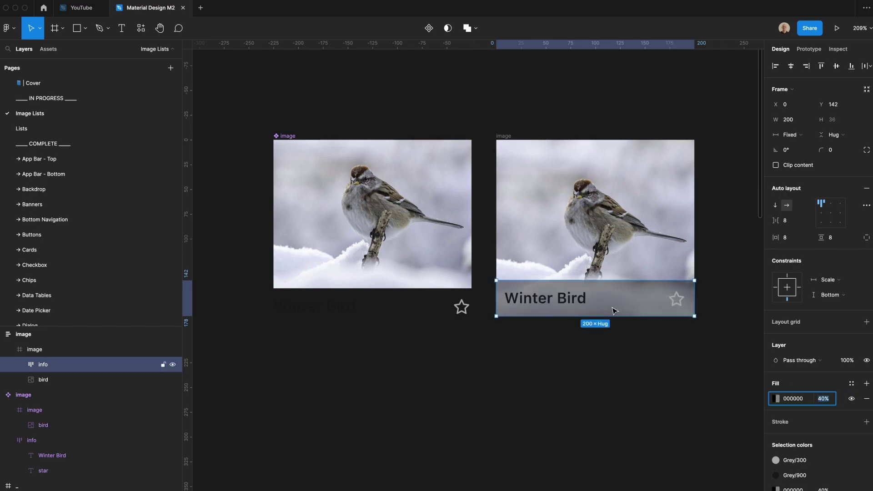
- Apply the Grey/000 colour style to the overlay's "Winter Bird" title and Grey/100 to its star icon
left_click(580, 298, "super")
left_click(794, 300)
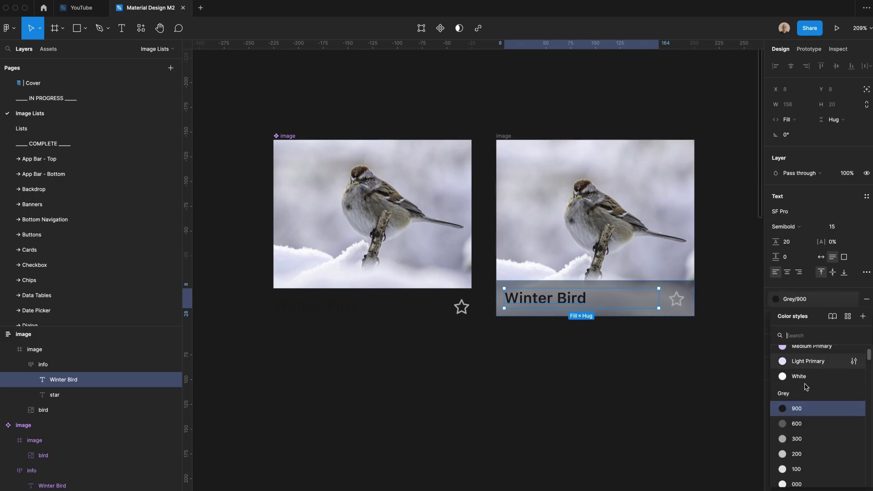
left_click(798, 485)
left_click(676, 299)
left_click(795, 299)
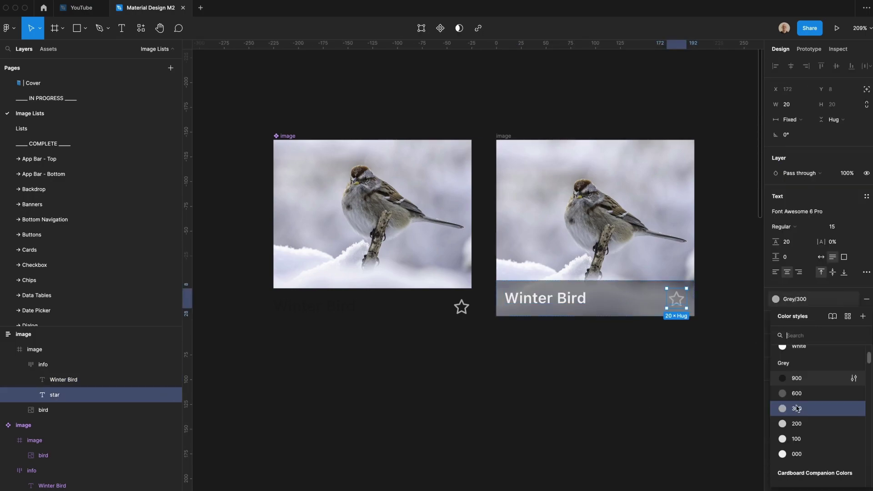
left_click(796, 440)
- Set the overlaid info frame's black fill opacity to 50%
left_click(634, 306)
left_click(635, 306)
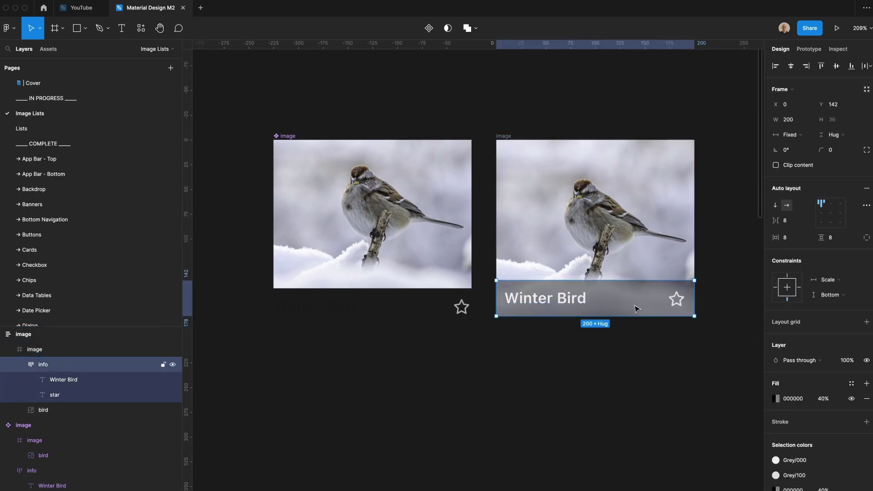
key("Escape")
key("Escape")
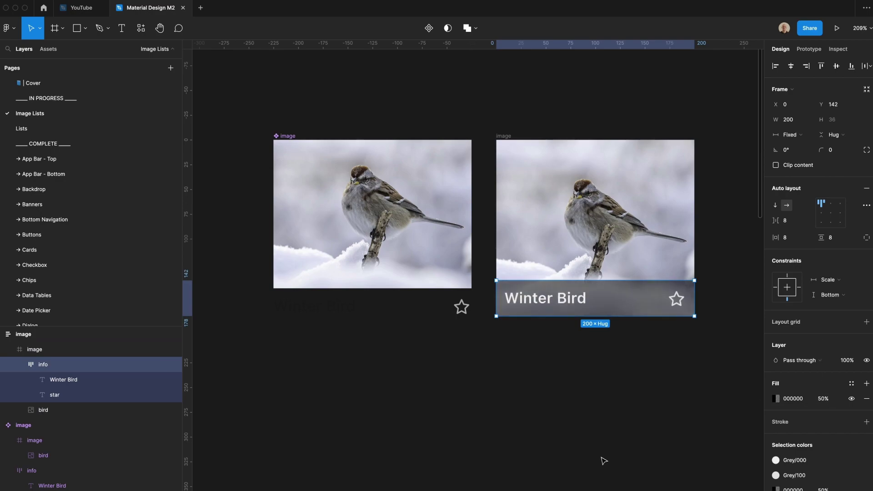
- Turn the detached copy into a component and combine both image components as variants
left_click(507, 133)
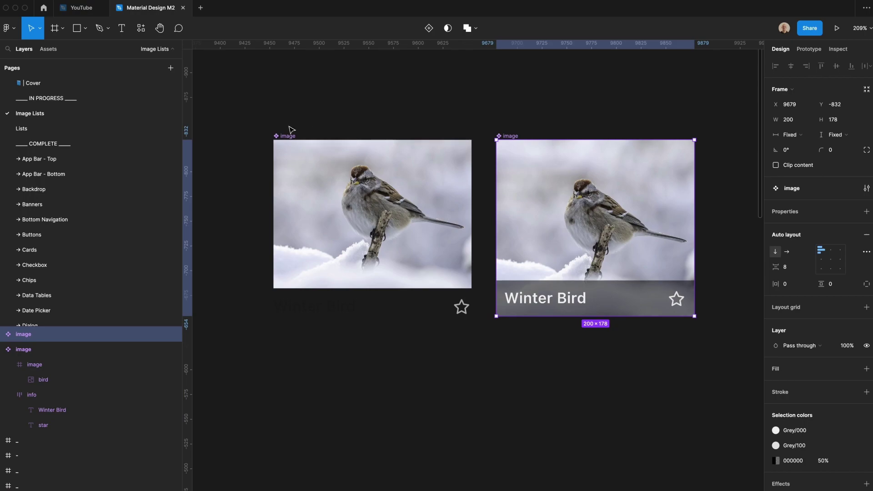
left_click_drag(290, 129, 729, 209)
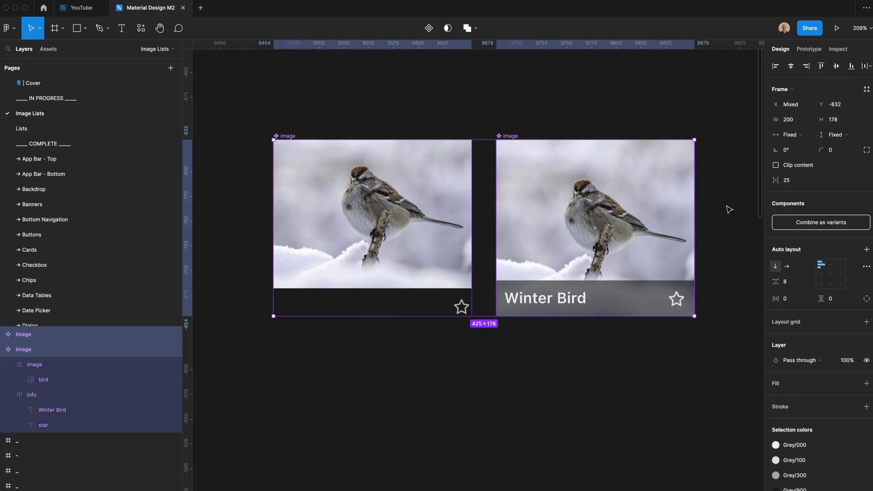
left_click(792, 223)
- Rename the component set's variant property as "text protection"
left_click(807, 175)
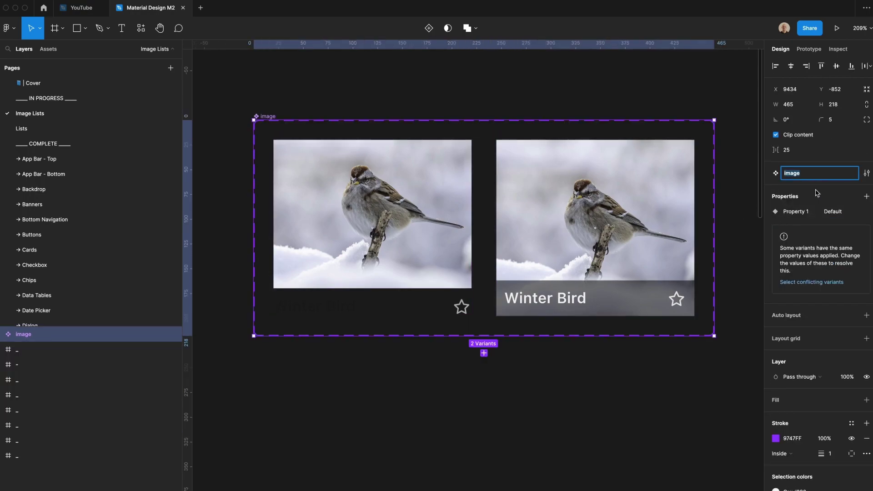
left_click(797, 212)
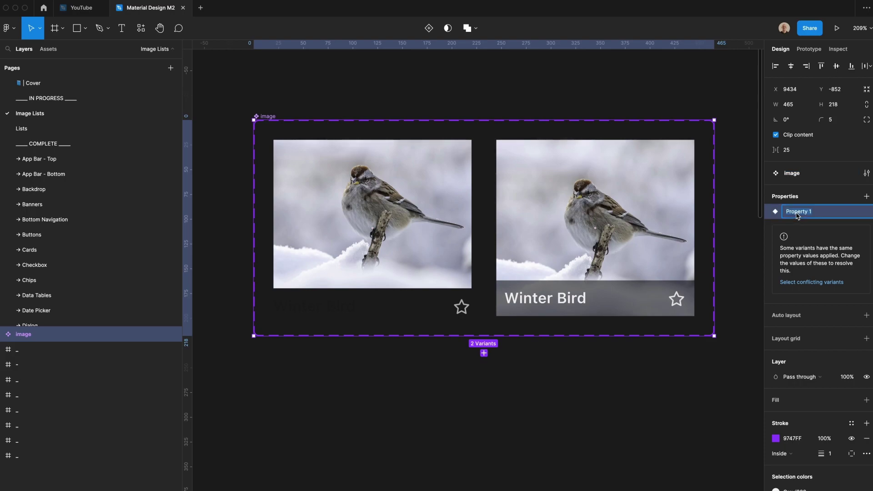
type("text p")
type("rotection")
- Set text protection to true for the variant with the dark overlay and false for the other variant
left_click(592, 232)
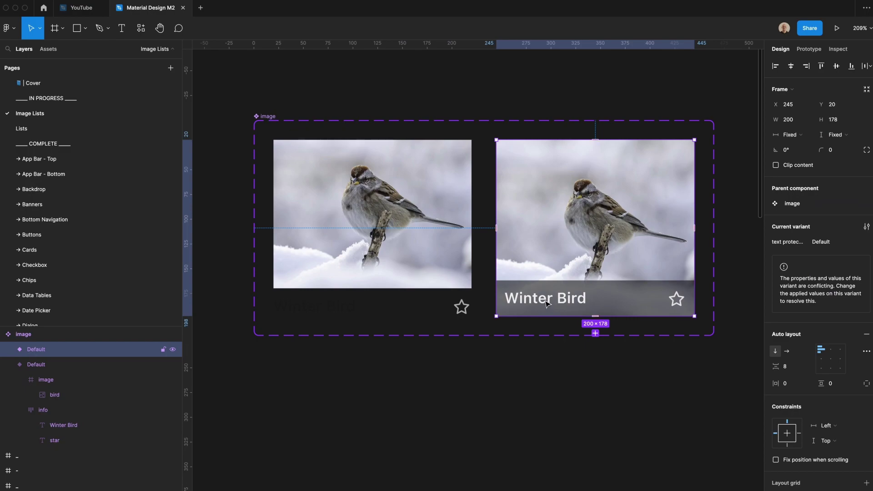
left_click(821, 241)
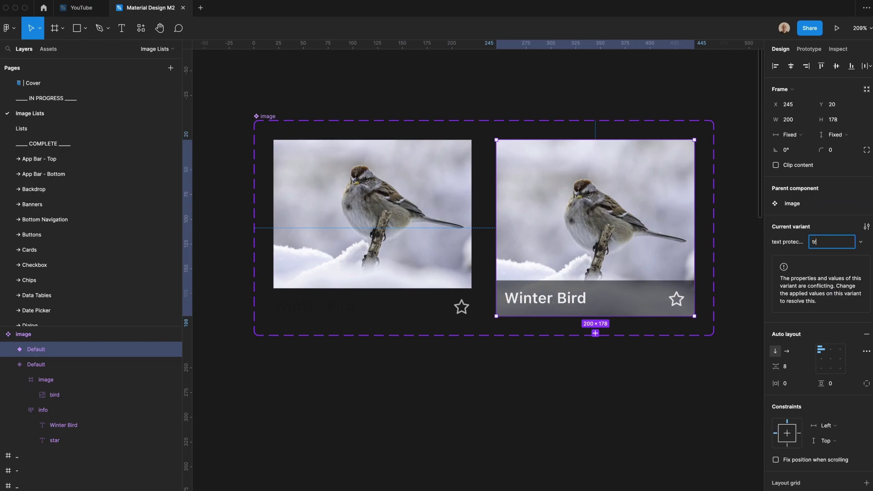
type("true")
left_click(312, 237)
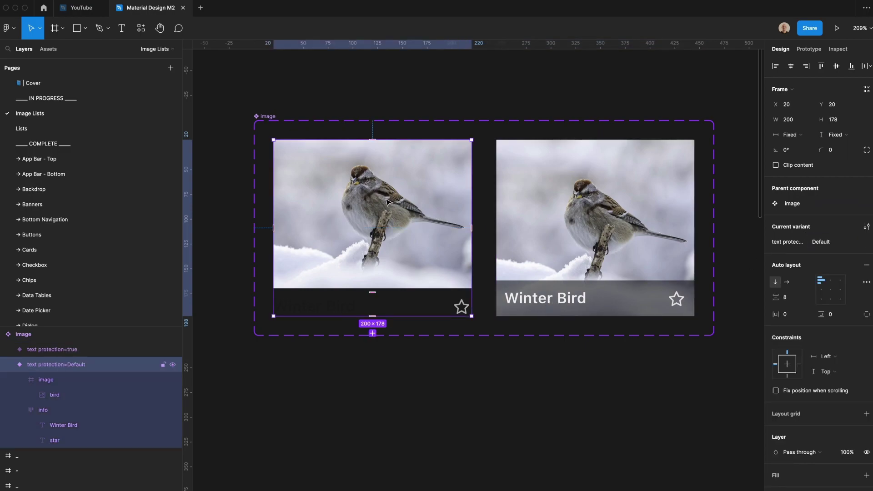
left_click(821, 242)
type("false")
- Place an instance of the dark-overlay variant below the component set
left_click(535, 276)
key("shift+0")
left_click_drag(535, 276, 445, 398)
scroll(725, 249, "down", 3)
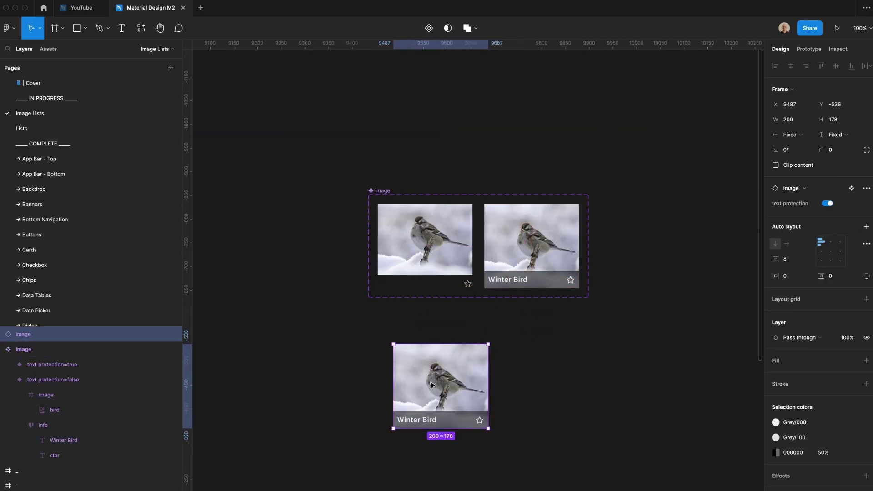
- Test the instance's text protection property by switching it off and back on
left_click(827, 203)
left_click(827, 203)
left_click(827, 204)
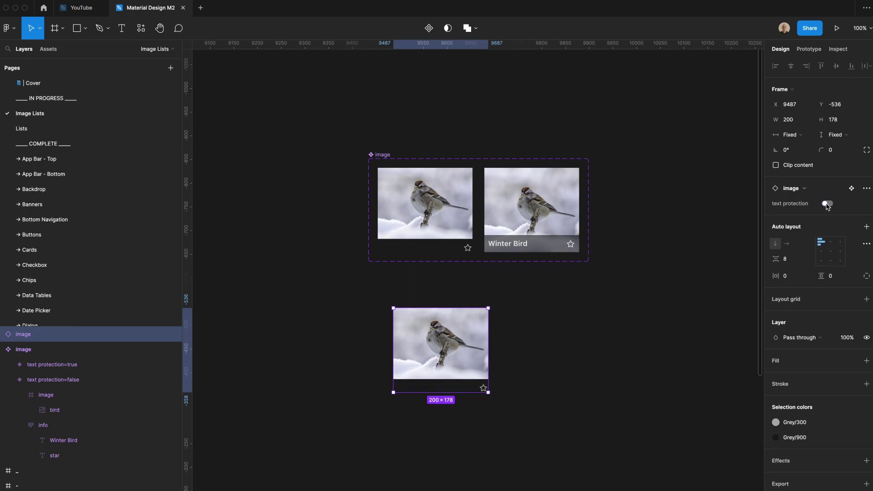
left_click(826, 204)
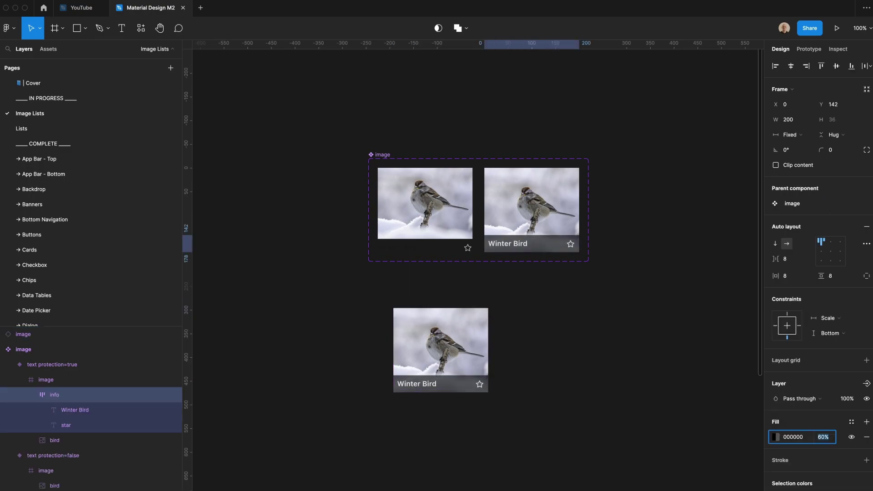
- Increase the fill opacity of the text protection variant's info frame to 70%
key("shift+Up")
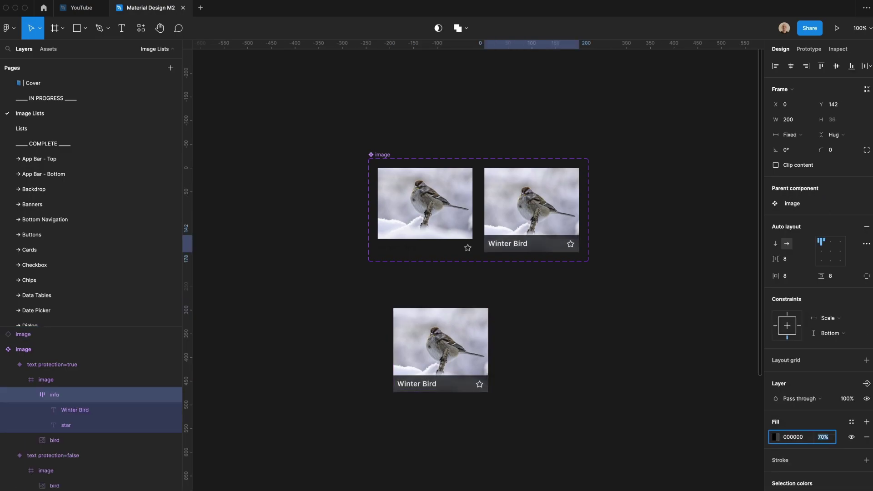
- Add a background blur effect to the text protection variant's info frame and slightly increase its blur amount
scroll(818, 318, "down", 3)
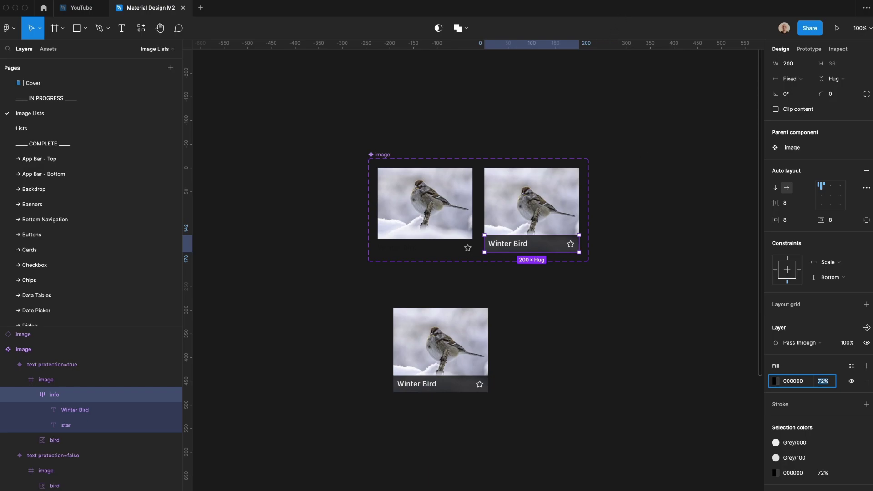
scroll(818, 318, "down", 3)
left_click(866, 433)
left_click(813, 449)
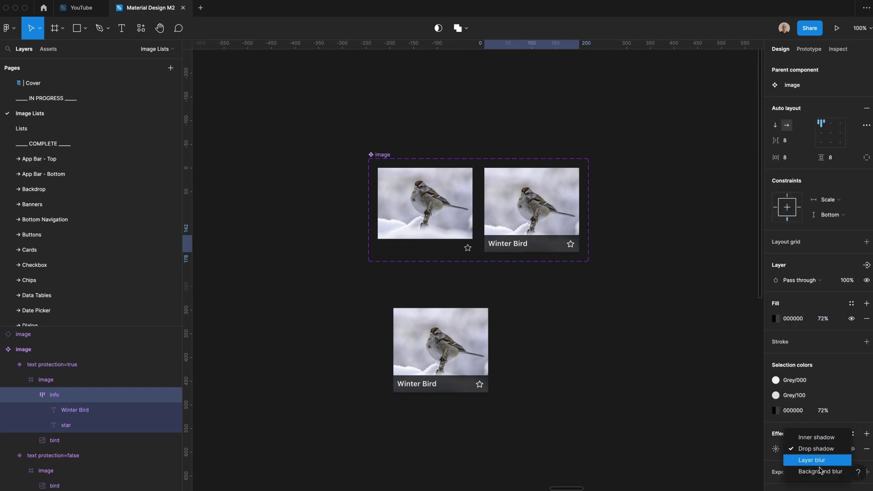
left_click(821, 471)
left_click(776, 448)
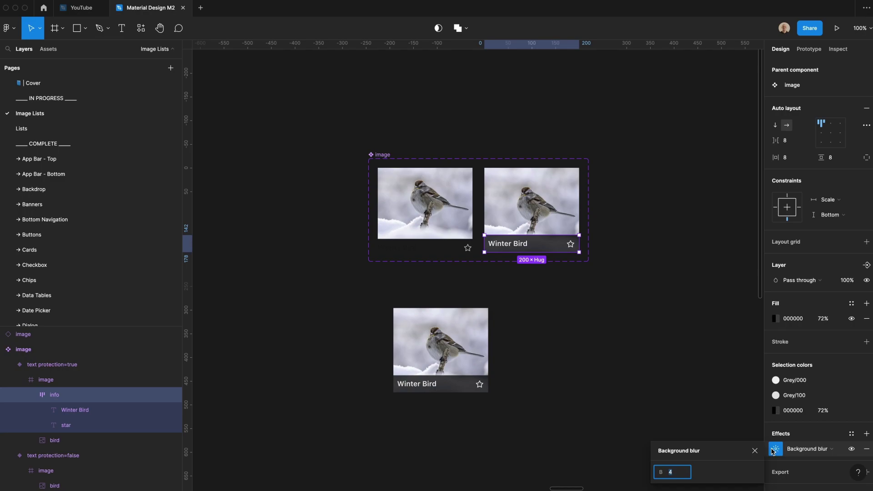
key("Up")
key("Up")
left_click(639, 313)
- Reduce the fill opacity of the text protection variant's info frame to 60%
key("z")
left_click_drag(638, 319, 493, 189)
left_click(386, 243)
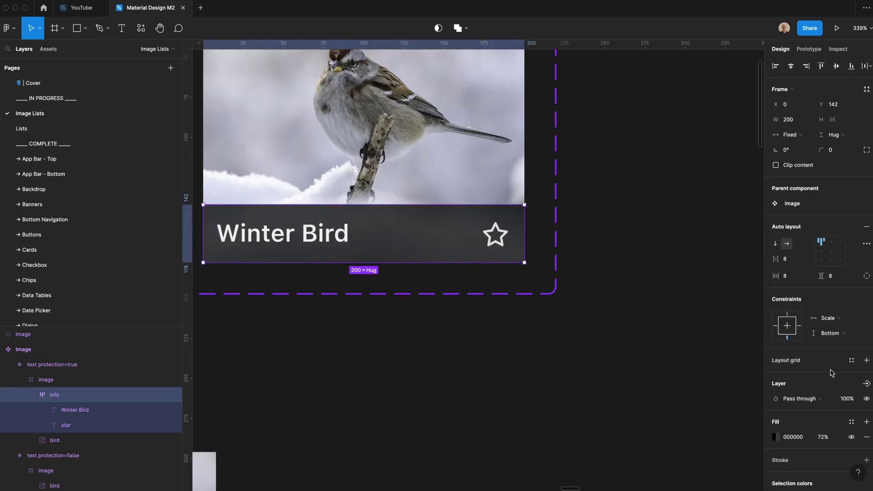
left_click(827, 438)
key("shift+Down")
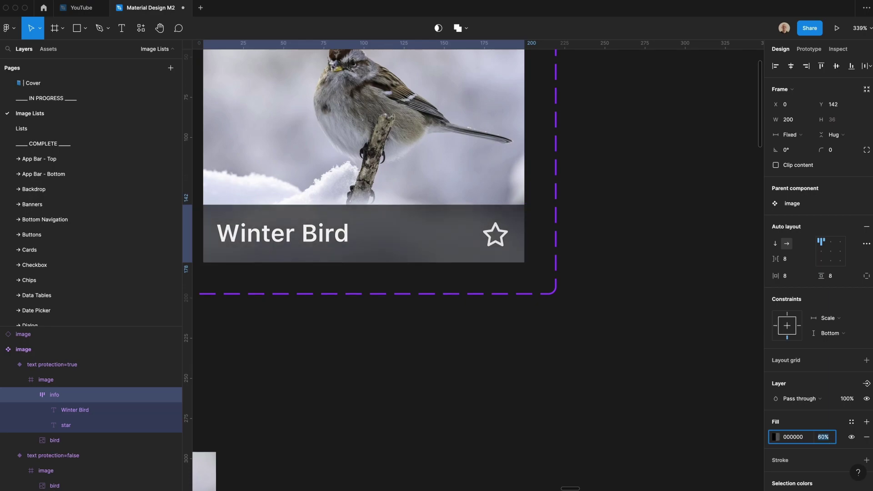
left_click(470, 306)
- Delete the second and third image instances, keeping only the first one beside the component set
scroll(458, 250, "left", 5)
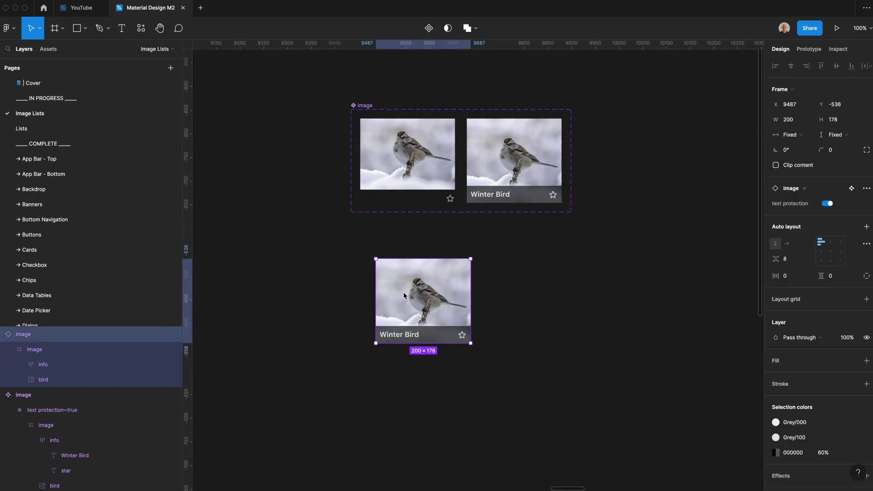
scroll(403, 292, "right", 2)
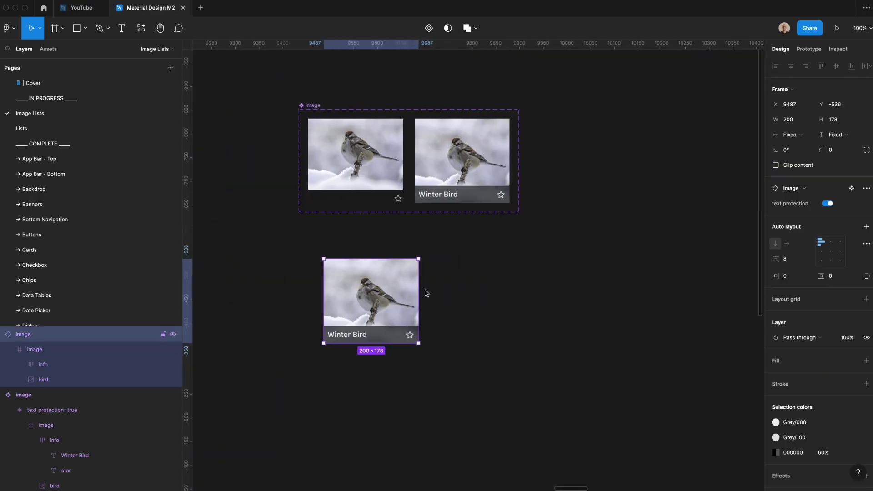
scroll(465, 292, "right", 2)
scroll(409, 286, "up", 1)
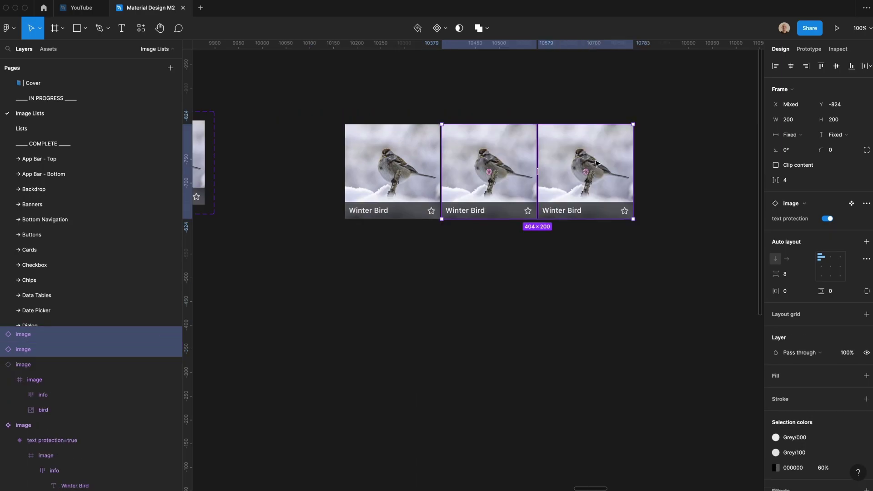
key("Delete")
scroll(600, 165, "up", 2)
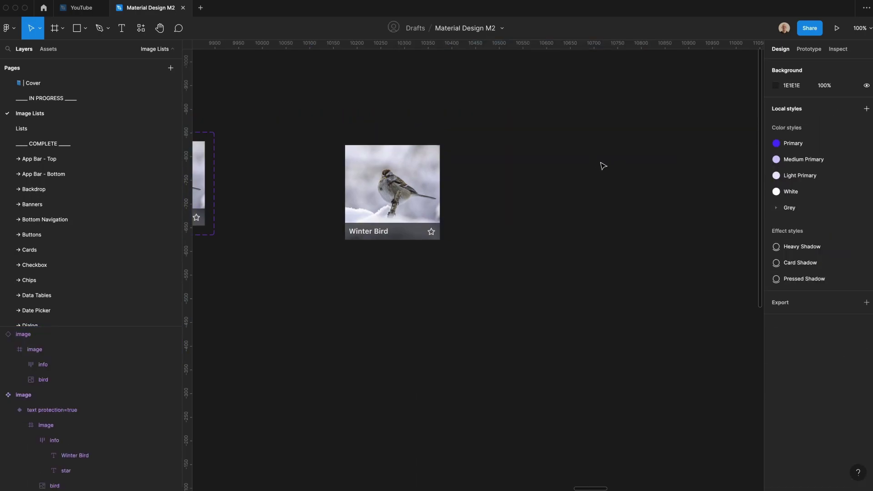
- Duplicate the image instance beside the original with a 4 px gap and wrap both in a horizontal auto layout frame
left_click(392, 179)
left_click_drag(392, 179, 488, 194)
left_click(437, 195, "shift")
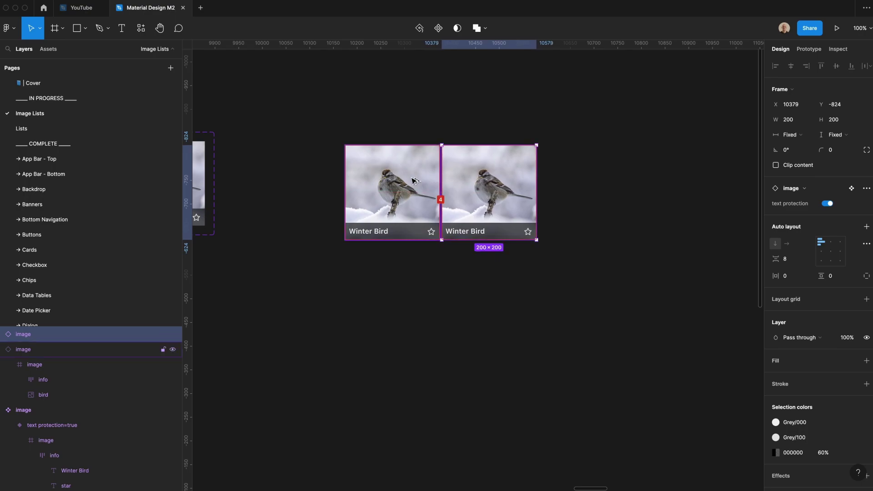
key("shift+a")
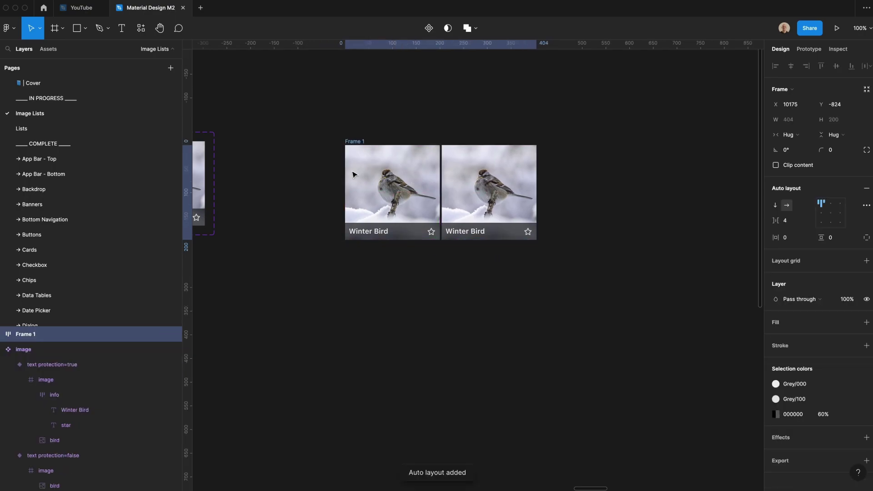
- Rename the new auto layout frame to "row"
key("super+r")
type("row")
key("Return")
- Set both image instances in the row to fill the container in width and height
left_click(432, 198)
left_click(484, 191, "shift")
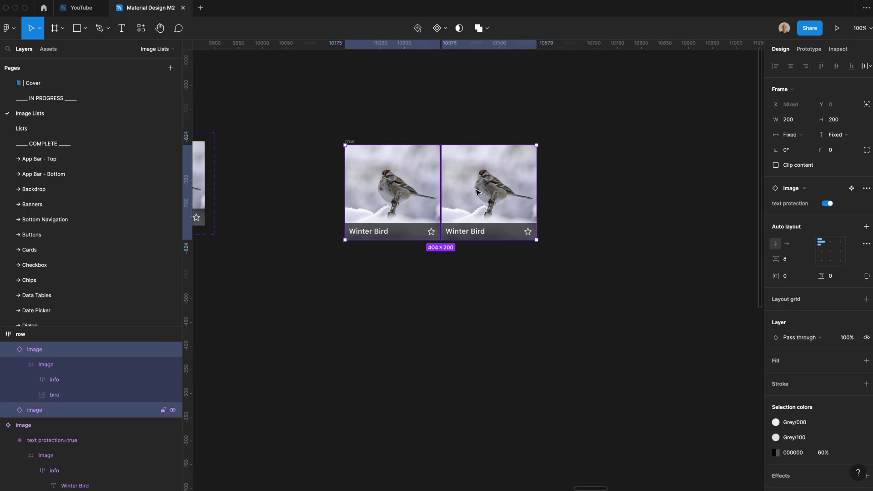
left_click(804, 133)
left_click(814, 156)
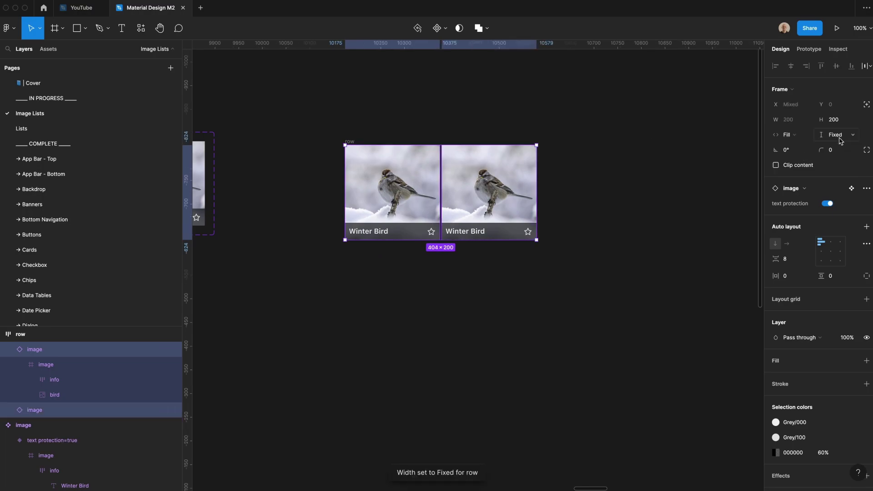
left_click(837, 134)
left_click(820, 157)
- Duplicate an image inside the row to get three, and widen the row to 608
left_click(493, 192)
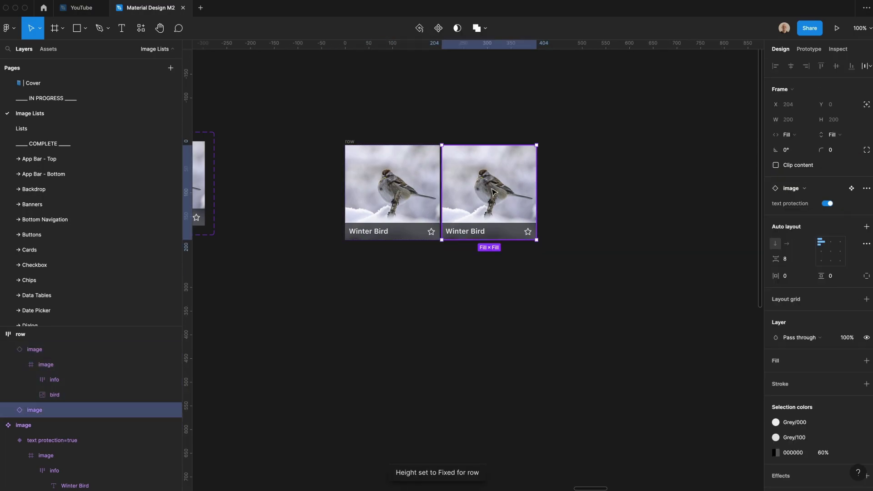
key("ctrl+d")
left_click(442, 104)
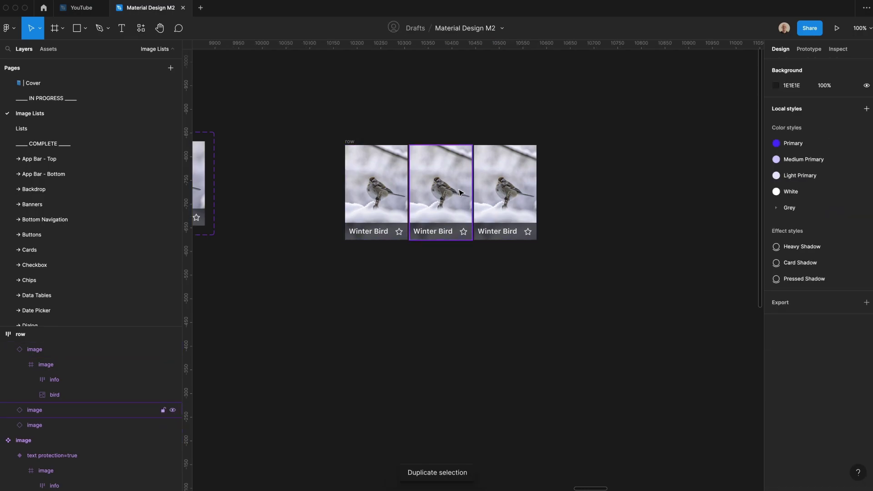
left_click(349, 145)
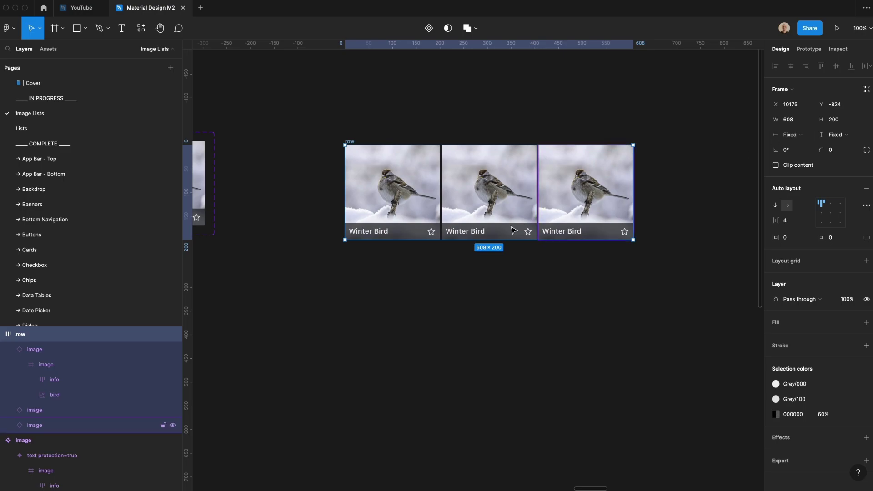
left_click(578, 310)
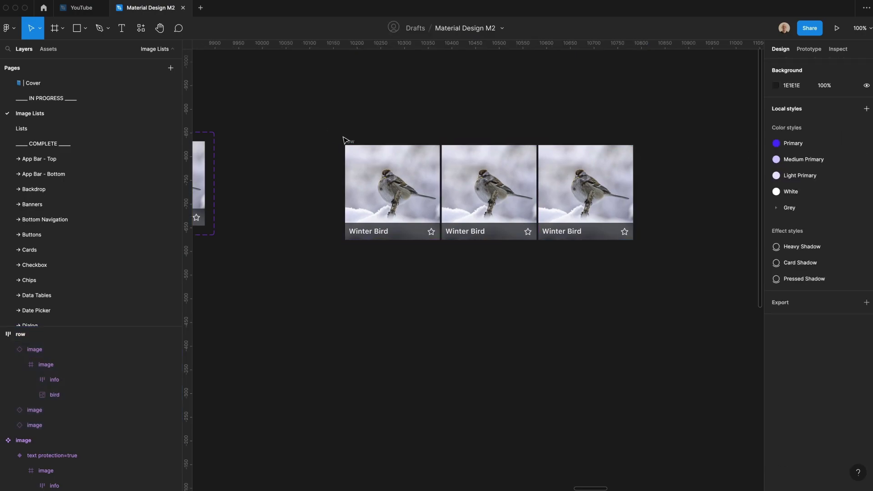
- Copy the row directly below the original, leaving a 4 px gap between the two rows
left_click_drag(347, 142, 354, 232, "alt")
key("Down")
key("Down")
key("Down")
key("Down")
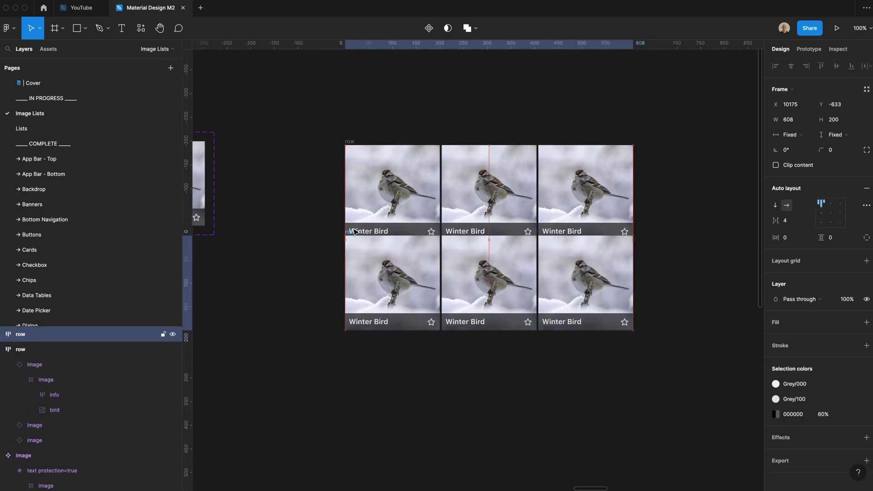
key("shift+Down")
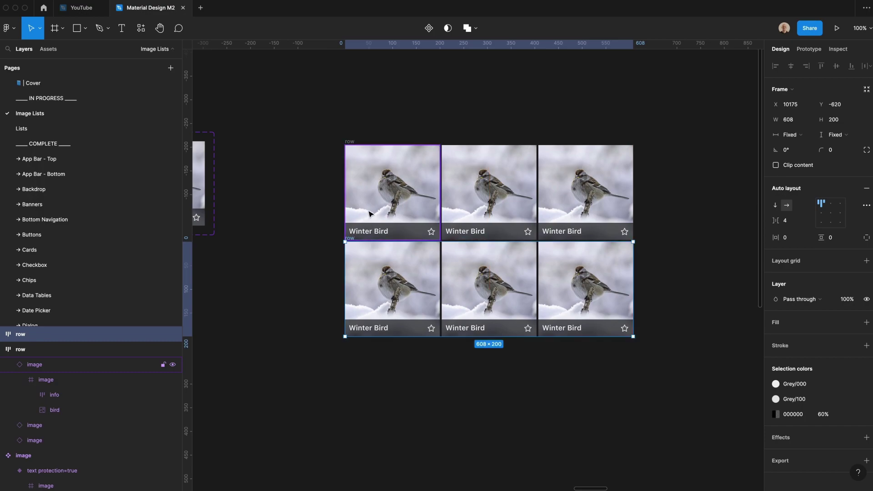
- Wrap both rows in a vertical auto layout frame and rename it "list"
left_click(354, 143, "shift")
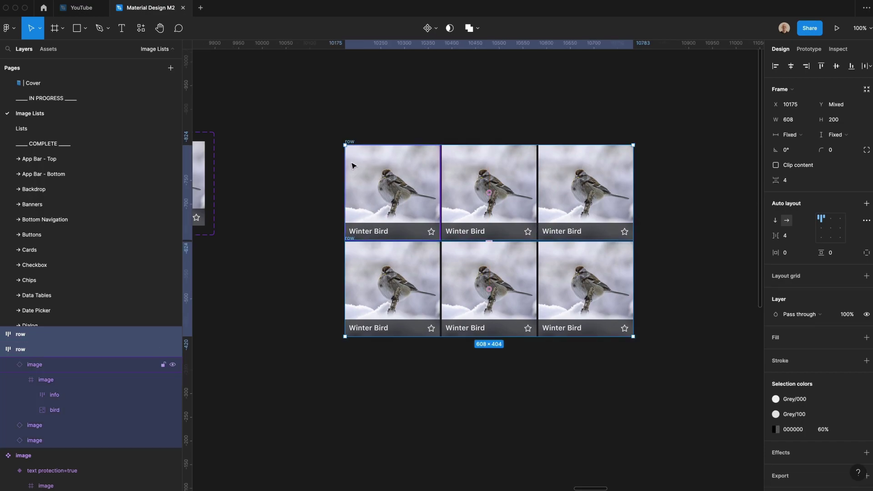
key("shift+a")
double_click(24, 332)
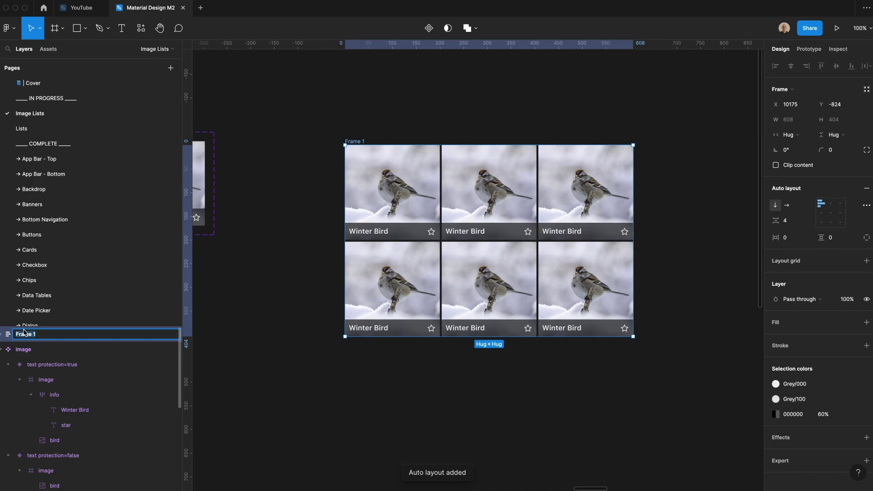
type("list")
key("Return")
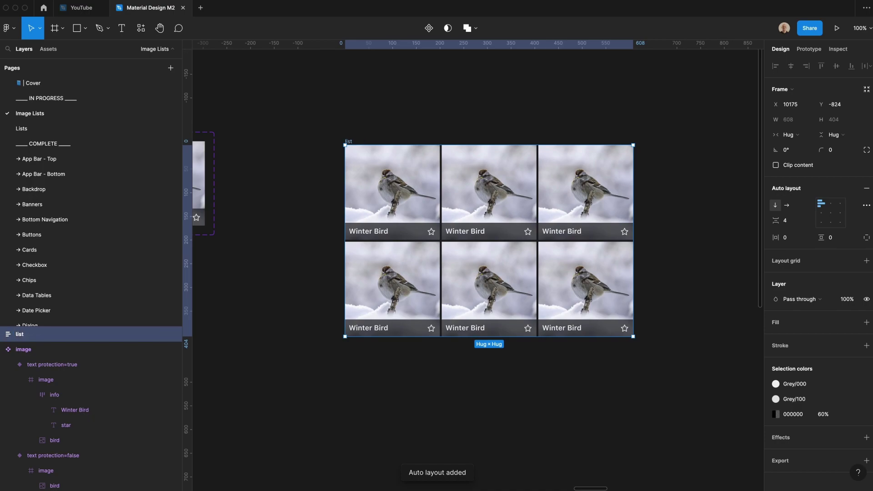
- Set both rows inside the list to fill the container in width and height
left_click(2, 334)
left_click(20, 350)
left_click(42, 450, "shift")
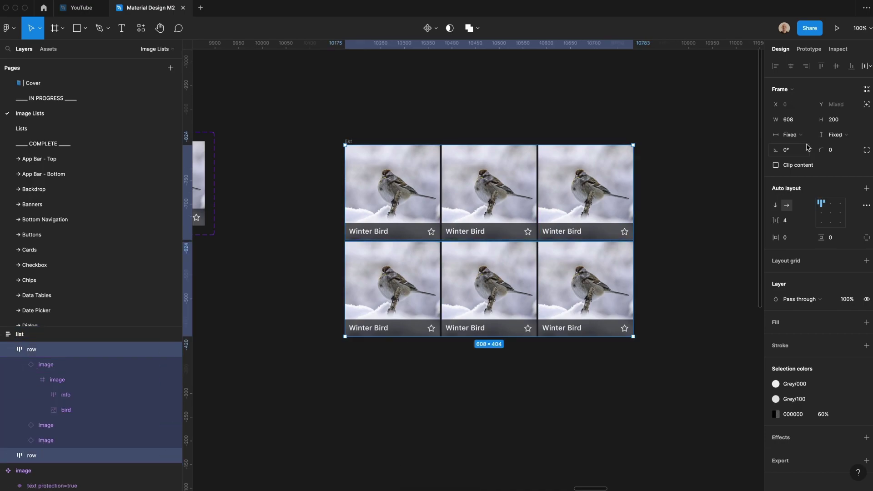
left_click(791, 135)
left_click(800, 158)
left_click(834, 137)
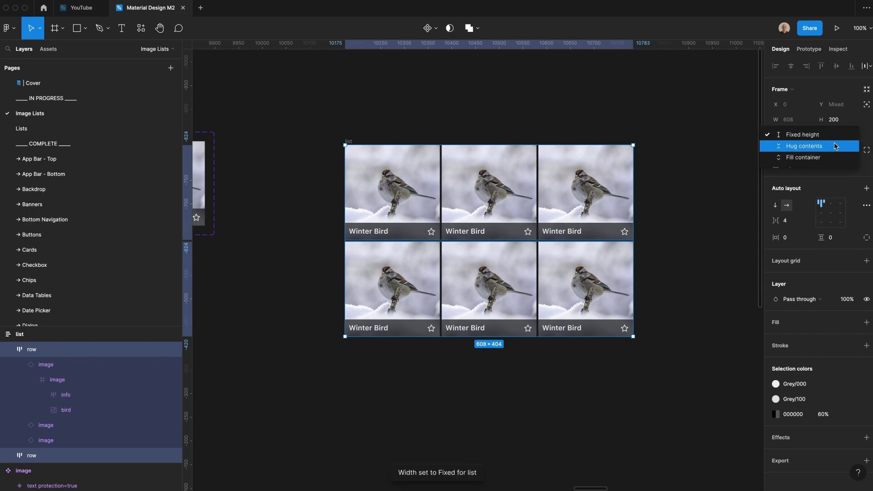
left_click(823, 157)
- Try shrinking the list frame to test how its images resize, and undo the change
left_click(380, 135)
left_click(348, 141)
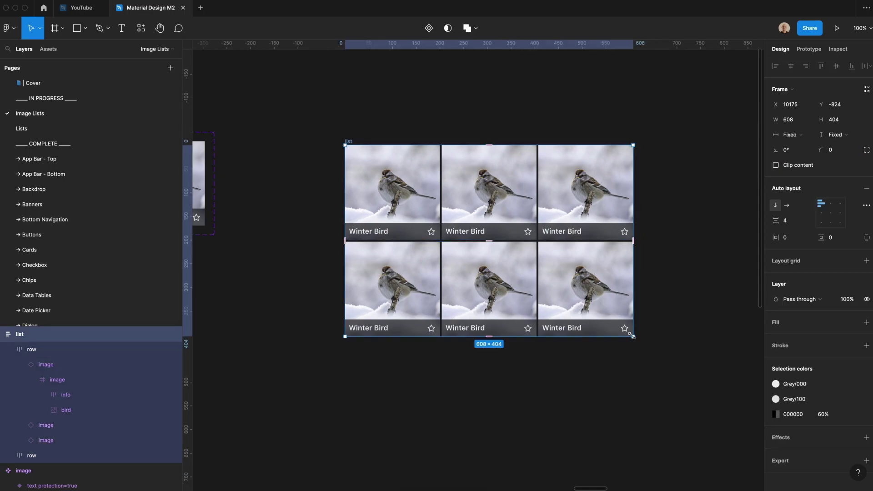
left_click_drag(633, 337, 576, 296)
key("super+z")
- Duplicate a row inside the list to make a third one, and set the list's height to 608
key("super+d")
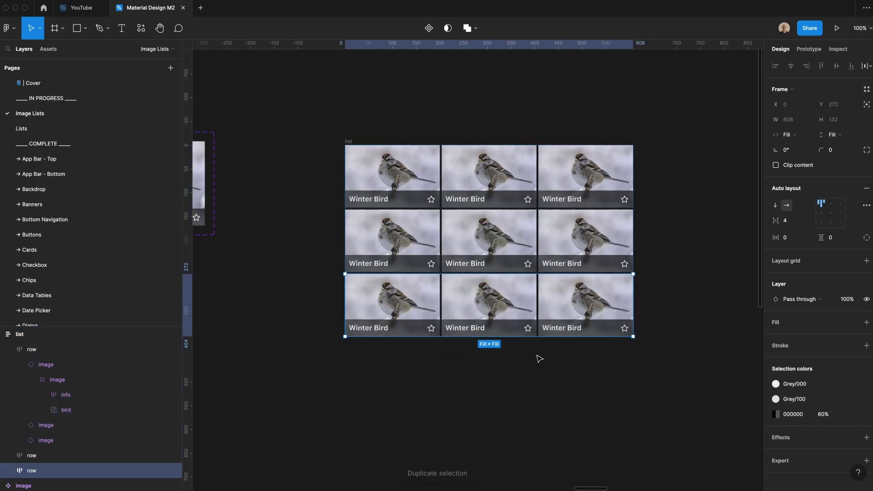
left_click(546, 390)
left_click(347, 142)
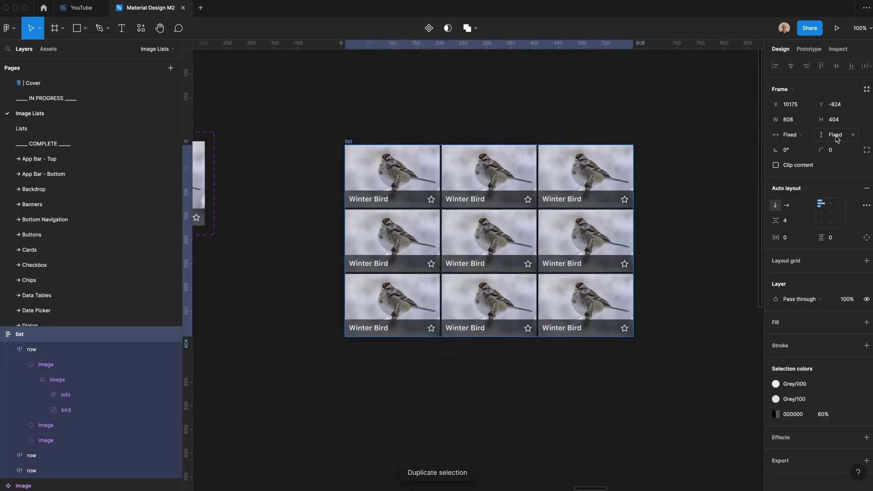
left_click(834, 119)
type("608")
key("Return")
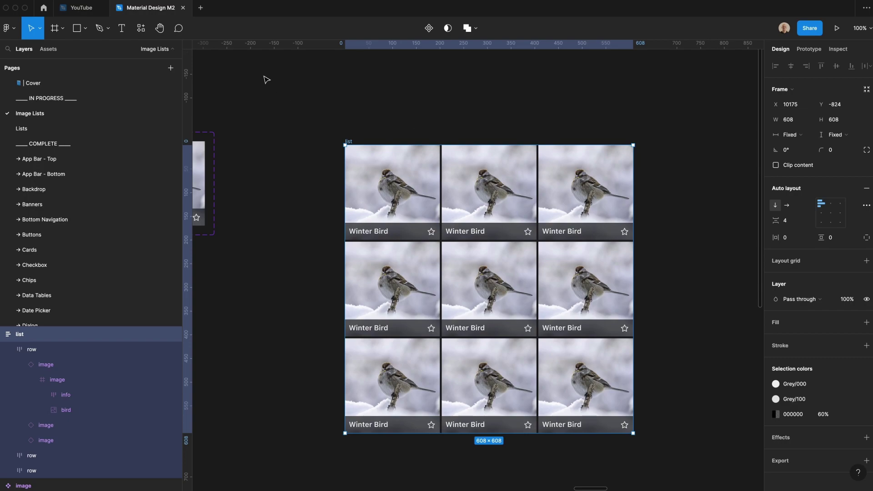
- Rename the list frame to "standard list" and convert it into a component
key("Escape")
left_click(347, 140)
type("standard list")
key("Return")
key("ctrl+alt+k")
key("Escape")
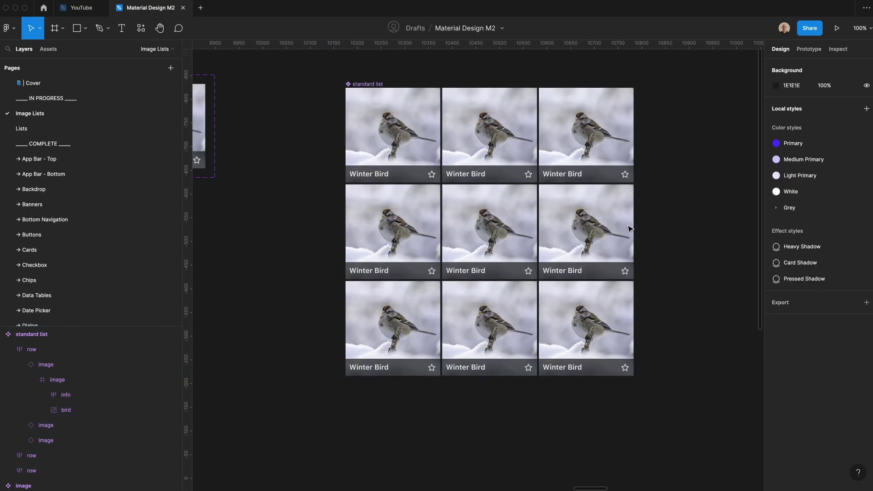
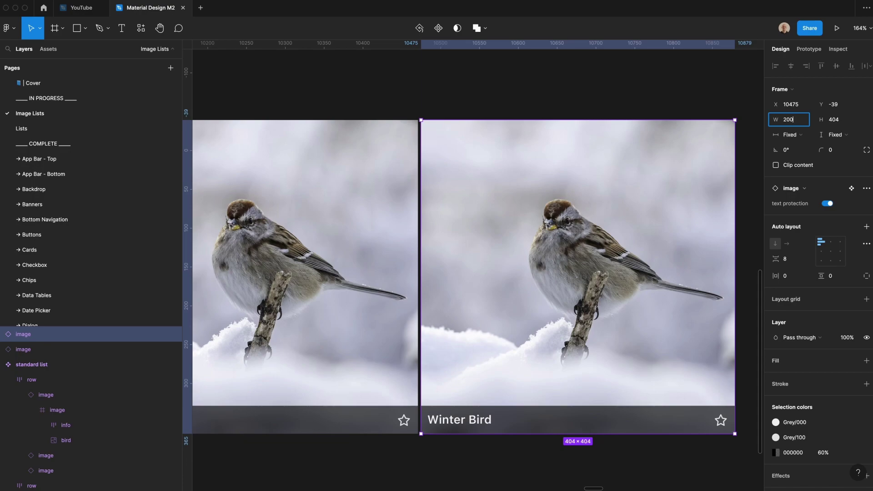
- Resize the second large image instance to 200 × 200 and duplicate it to form a neighbouring small image
key("Tab")
type("20")
key("Return")
key("super+d")
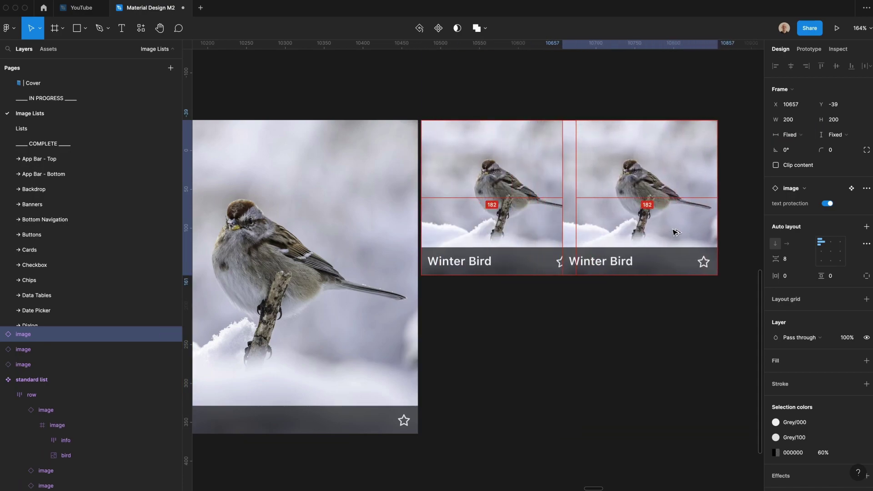
- Place a copy of the small image beneath the pair and widen it to span both small images
left_click_drag(477, 180, 480, 338)
left_click_drag(577, 341, 737, 330)
left_click(387, 101)
key("super+0")
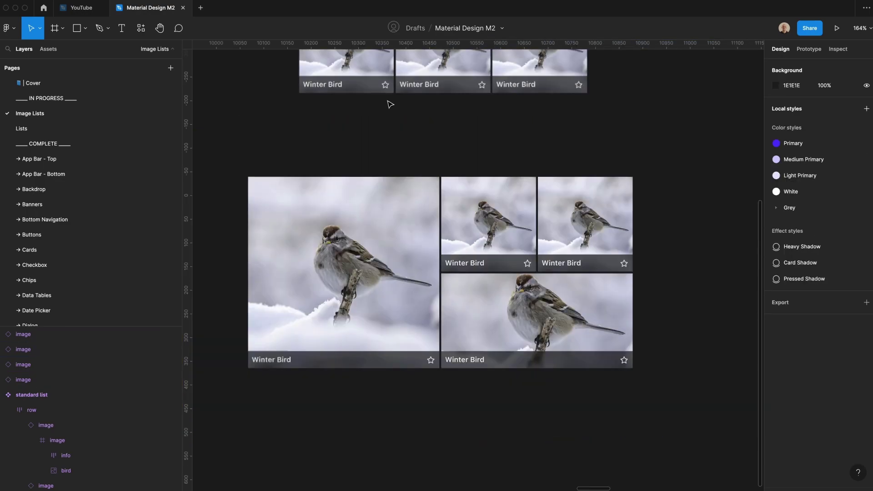
scroll(345, 137, "down", 1)
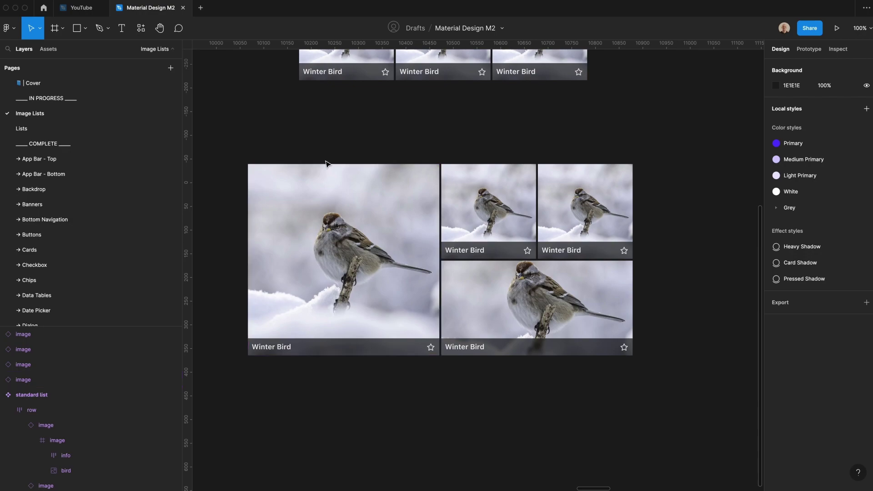
- Wrap the two small 200 × 200 images in a horizontal auto layout frame
left_click_drag(282, 127, 649, 363)
left_click(585, 223)
left_click(510, 205, "shift")
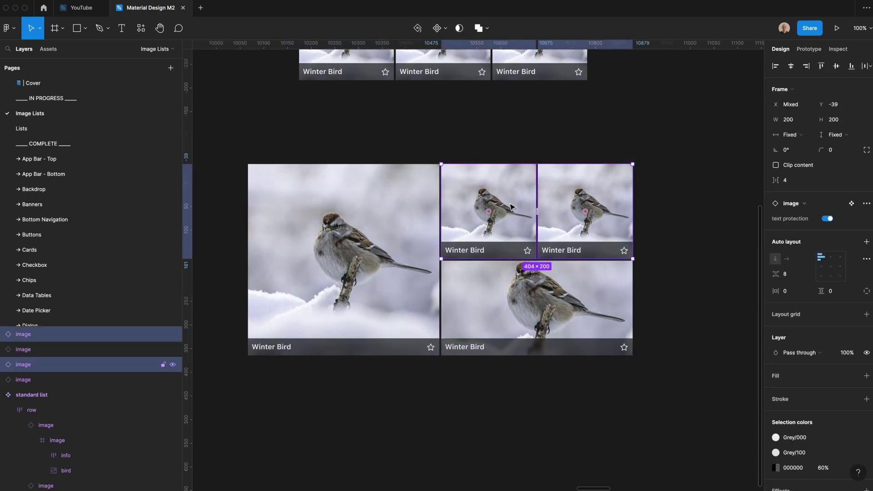
key("shift+a")
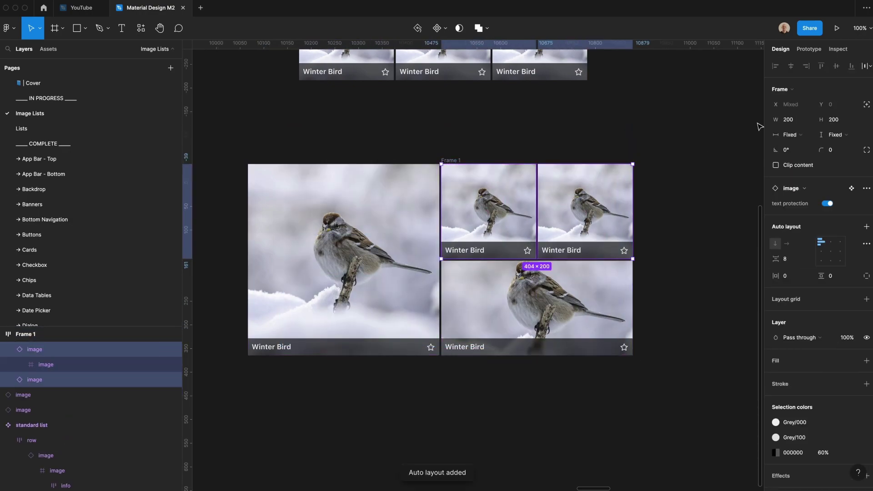
- Set both small images in the horizontal row to fill their container in width and height
left_click(790, 135)
left_click(800, 135)
left_click(825, 135)
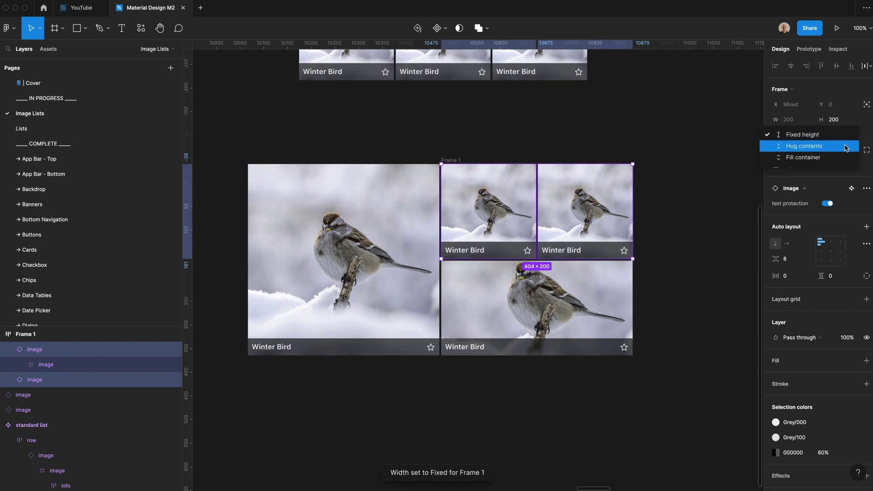
left_click(804, 134)
- Wrap the small-image row and the wide image in a vertical auto layout frame and set both to fill the container in both directions
left_click(557, 303)
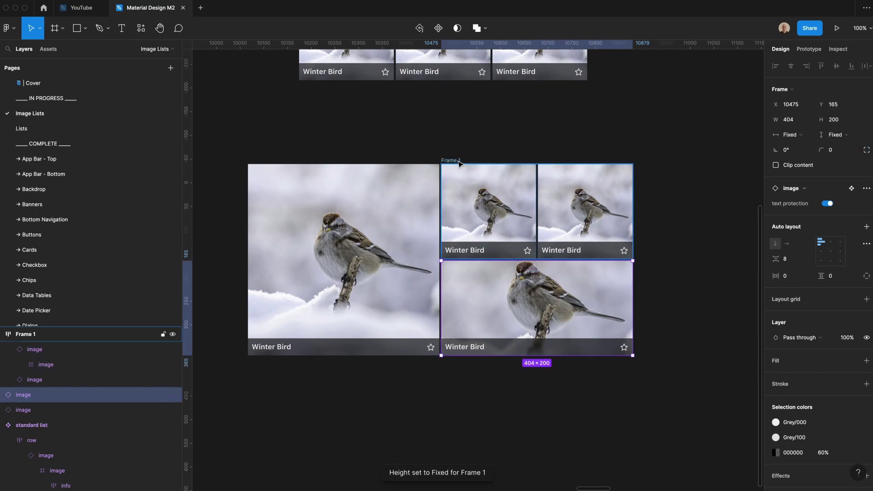
left_click(458, 161, "shift")
key("shift+a")
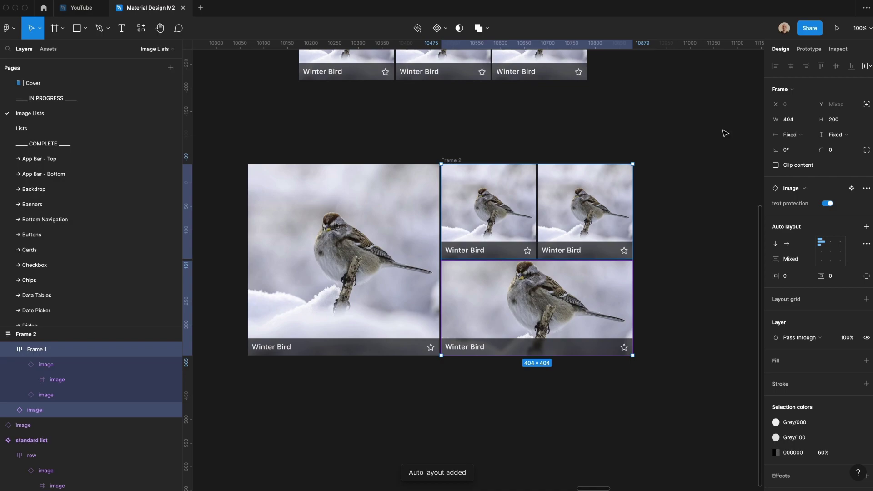
left_click(787, 136)
left_click(786, 136)
left_click(832, 135)
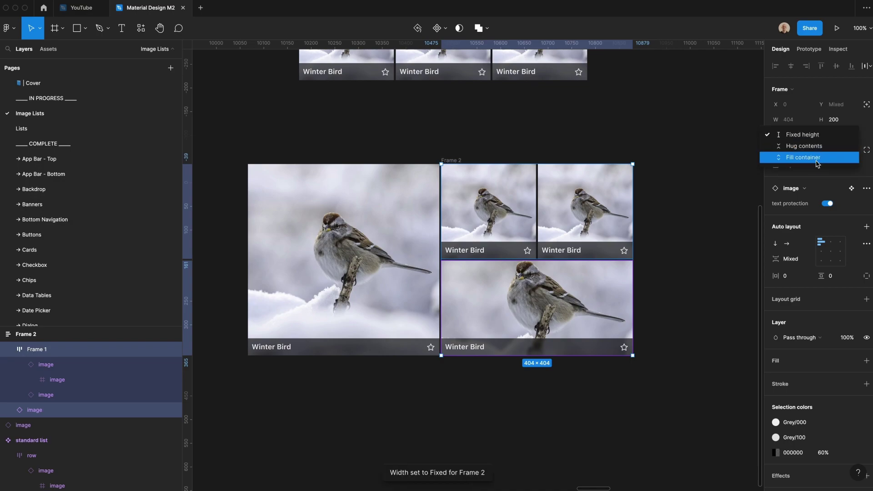
left_click(815, 159)
left_click(543, 109)
- Wrap the large image and the stacked frame in a horizontal auto layout frame, with both filling the container in width and height
left_click(394, 200)
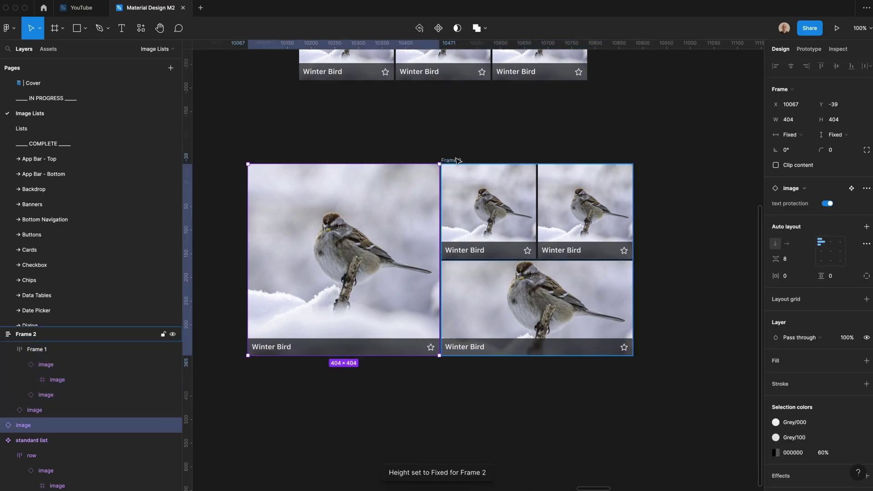
left_click(456, 160, "shift")
key("shift+a")
left_click(405, 245)
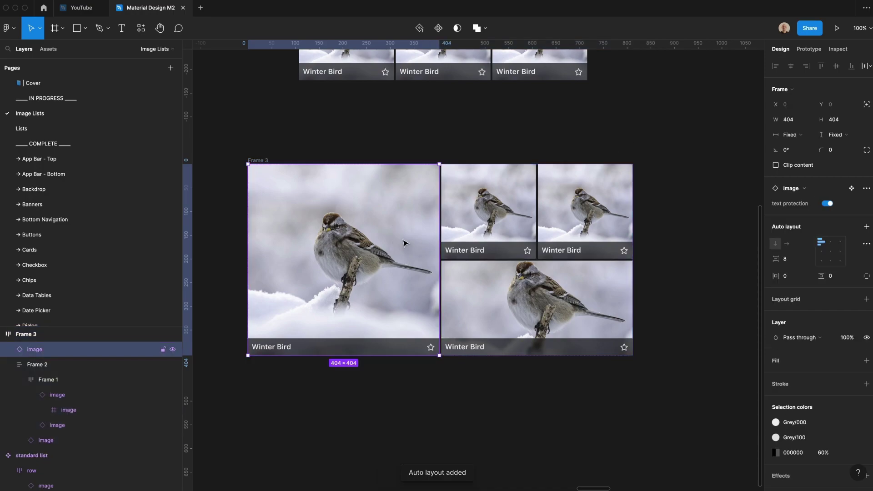
left_click(500, 220, "shift")
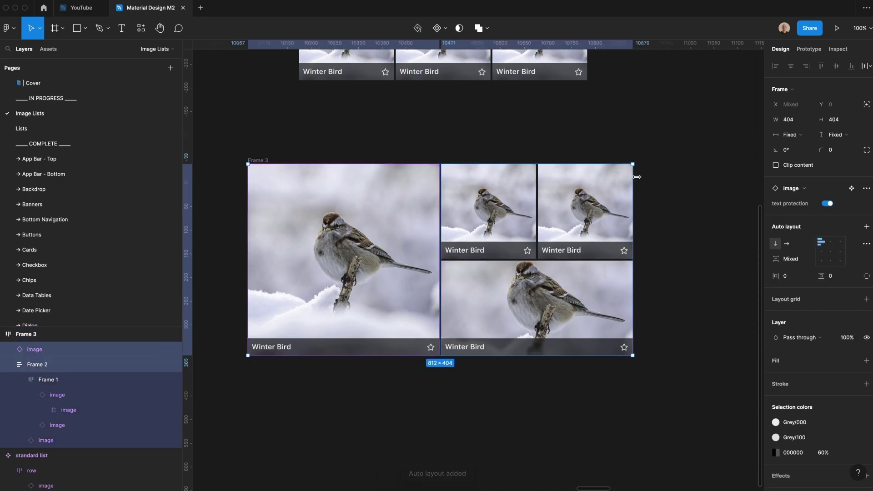
left_click(789, 135)
left_click(813, 135)
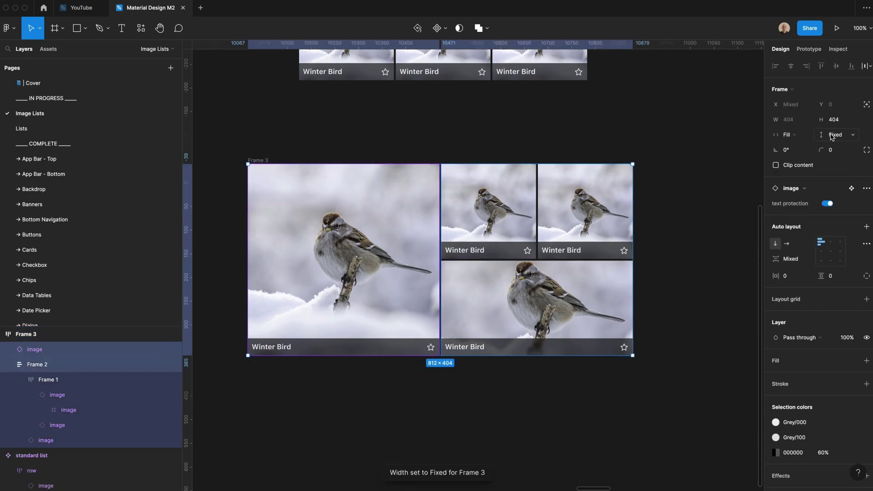
left_click(834, 135)
left_click(830, 157)
- Try stretching the outer frame to about 473 high and making it wider, and undo both resizes
left_click(259, 157)
left_click(259, 160)
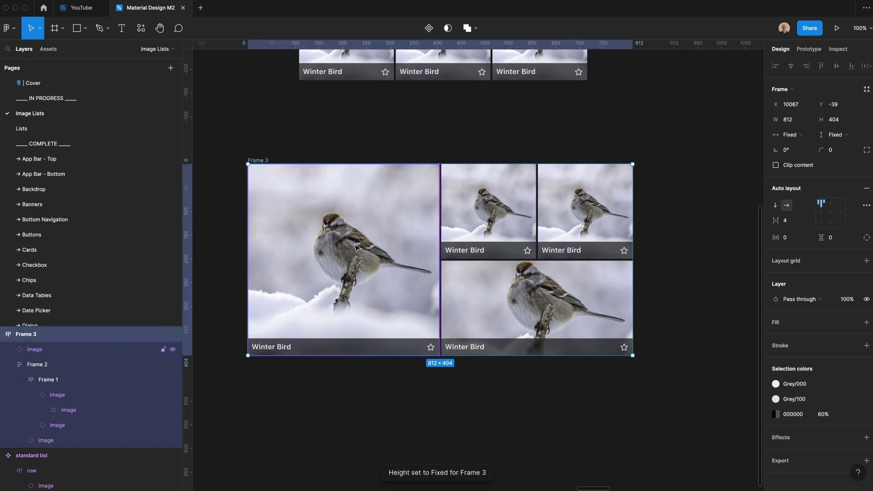
left_click_drag(453, 355, 458, 388)
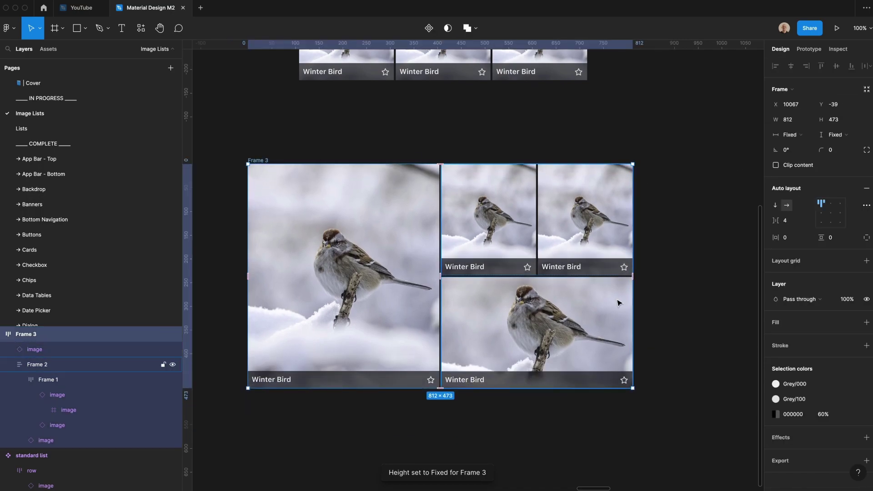
left_click_drag(633, 312, 676, 314)
key("super+z")
key("super+z")
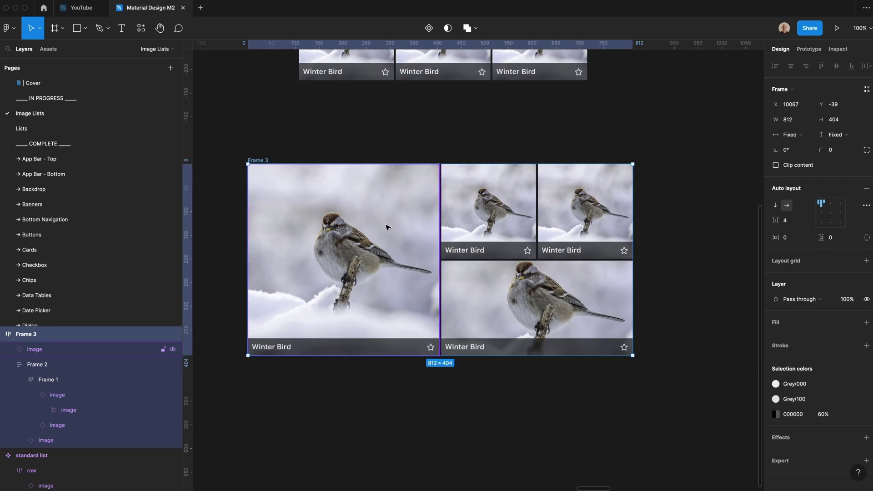
- Duplicate the mixed-size frame 4 px beneath the original and move the copy's large image to the right of its smaller images
left_click(388, 228)
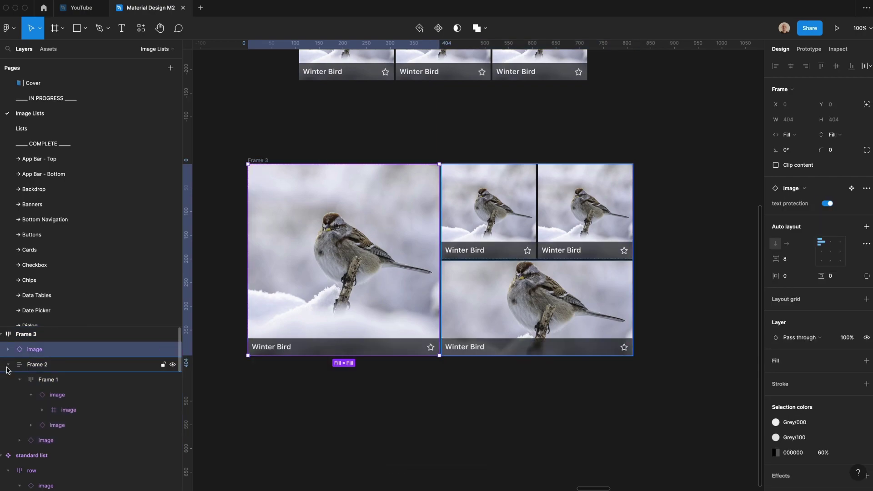
left_click(256, 153)
left_click(258, 160)
scroll(383, 269, "down", 1)
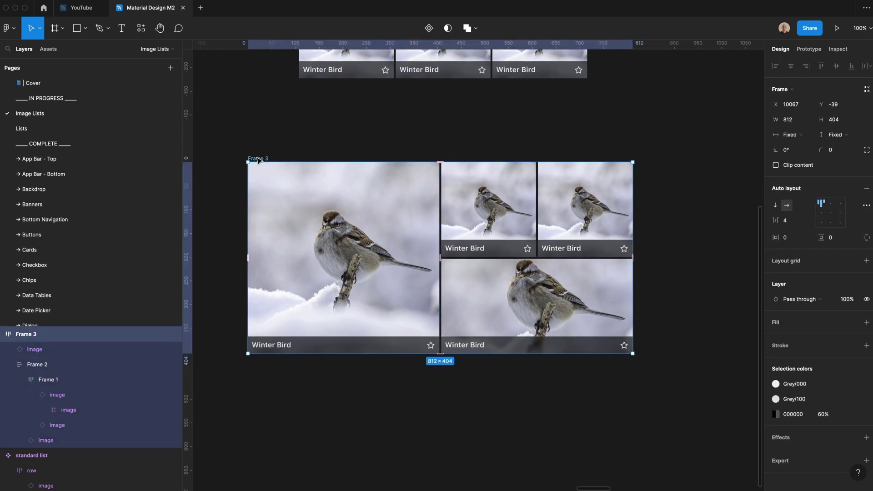
left_click_drag(383, 269, 399, 374)
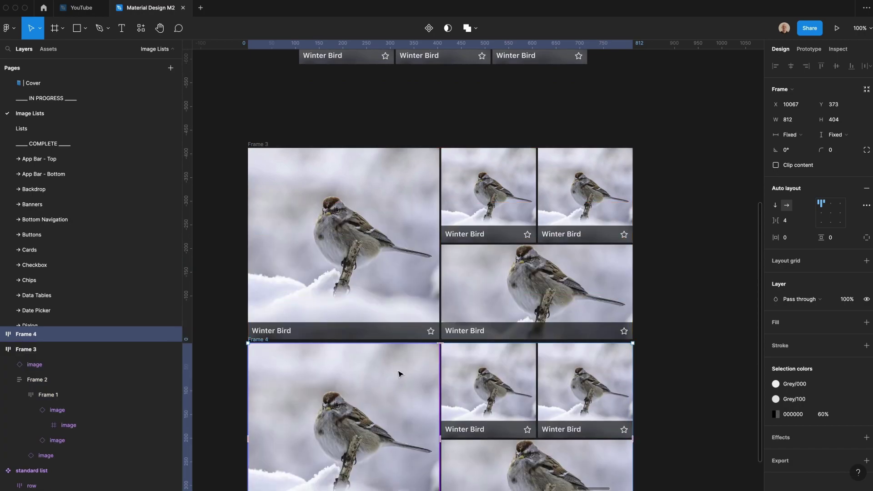
scroll(335, 360, "down", 1)
left_click(335, 359)
key("Right")
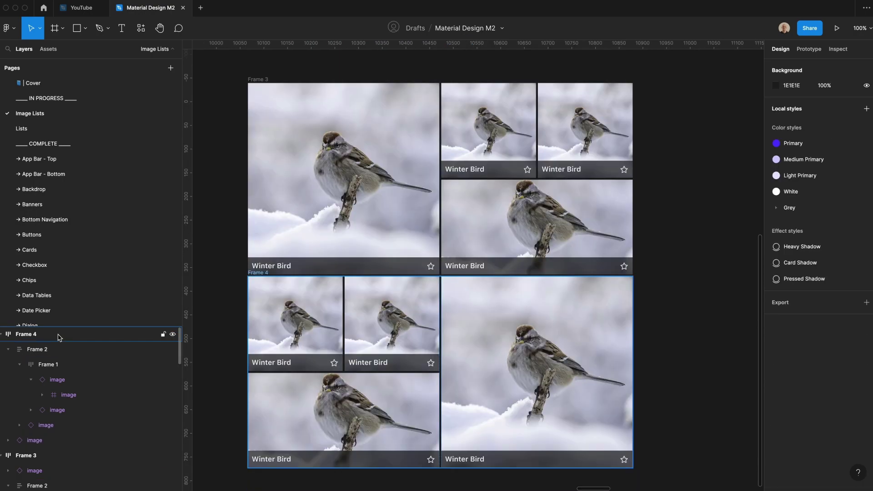
- Wrap the two mixed-size frames in a vertical auto layout frame and set both to fill the container in width and height
left_click(59, 335)
left_click(50, 456, "shift")
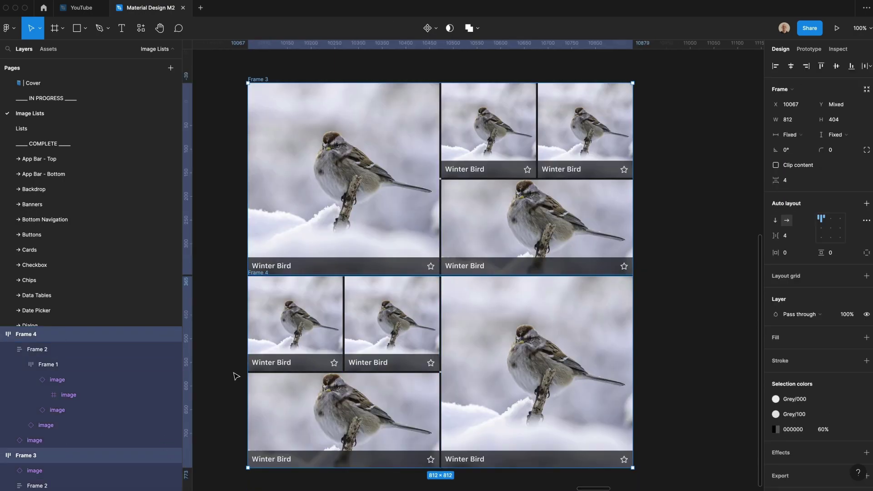
key("shift+a")
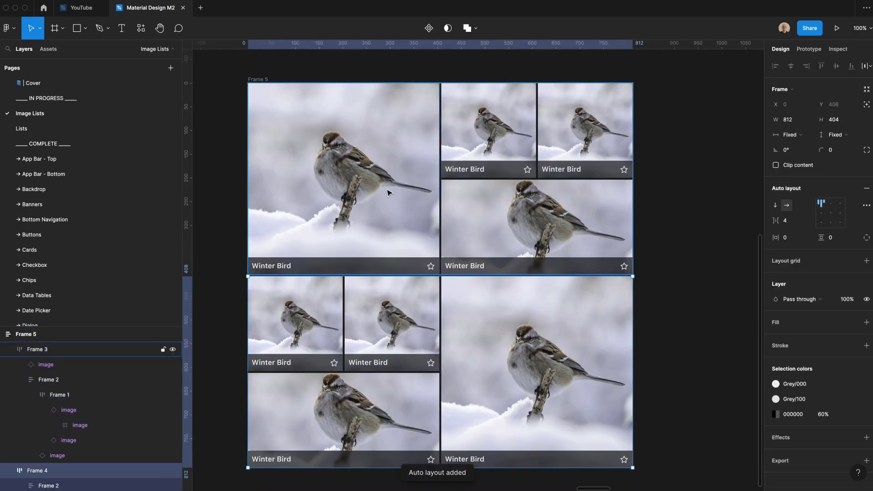
left_click(389, 193, "shift")
left_click(792, 136)
left_click(796, 155)
left_click(835, 135)
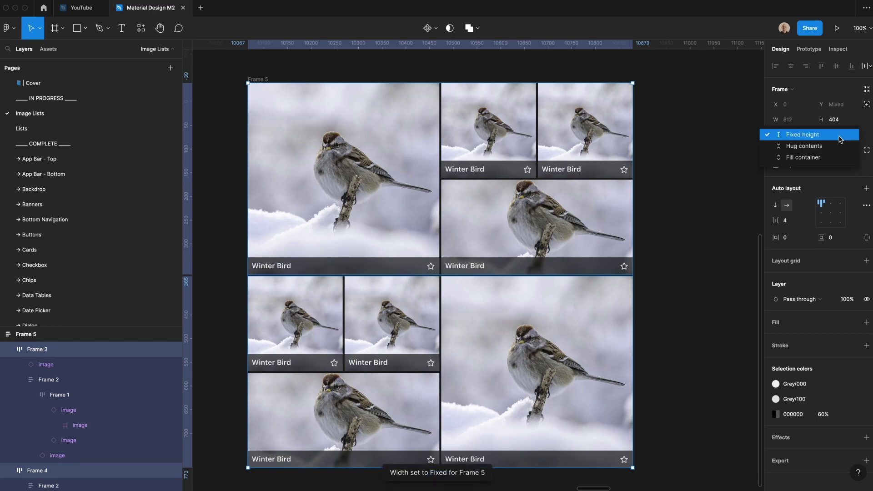
left_click(827, 155)
- Try shrinking the complete list frame to about 759 × 600 and undo the resize
left_click(257, 78)
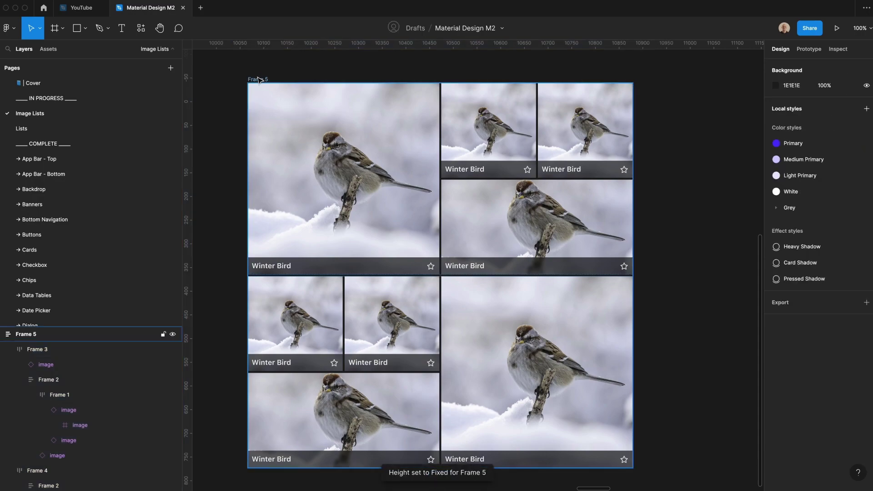
left_click_drag(633, 468, 608, 367)
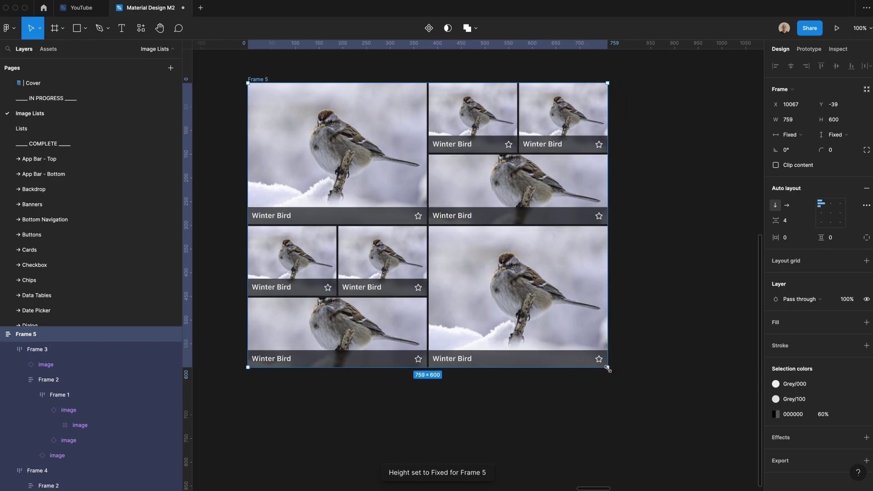
key("super+z")
- Rename the outer frame to "quilted list" and convert it into a component
key("super+r")
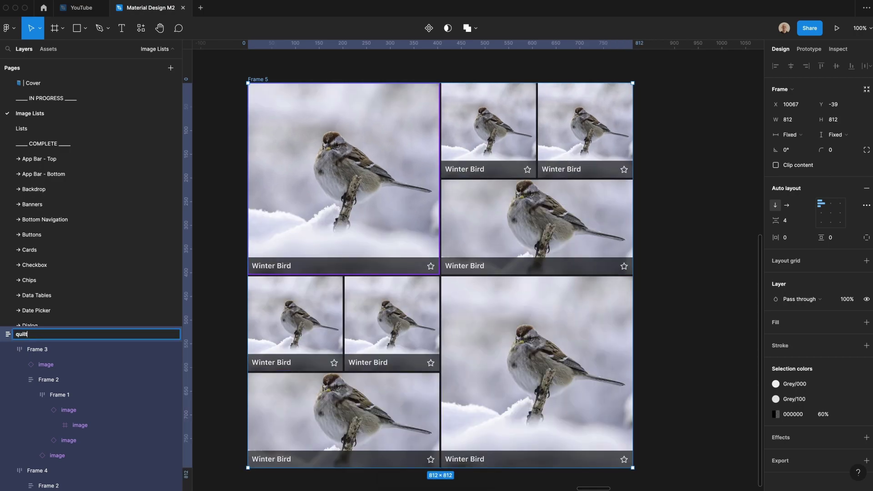
type("quilted list")
key("Return")
key("super+alt+k")
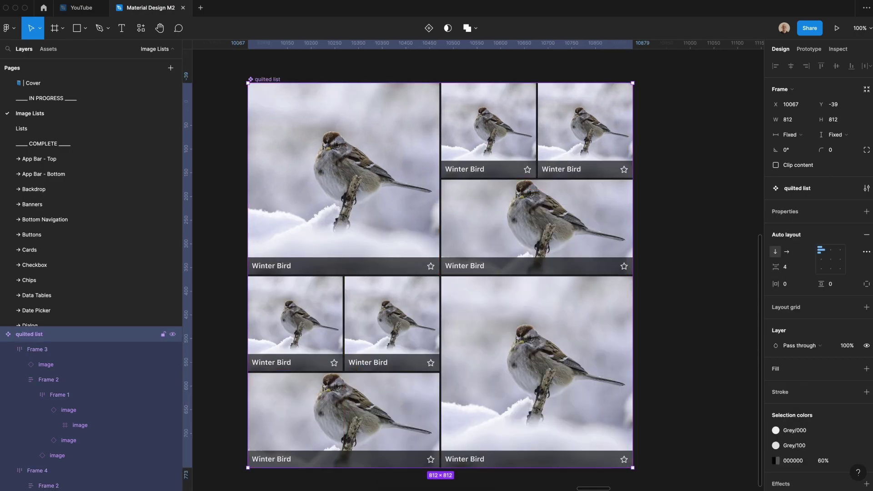
key("Escape")
- Copy a small image from the quilted list onto the empty canvas to the right of it
key("shift+1")
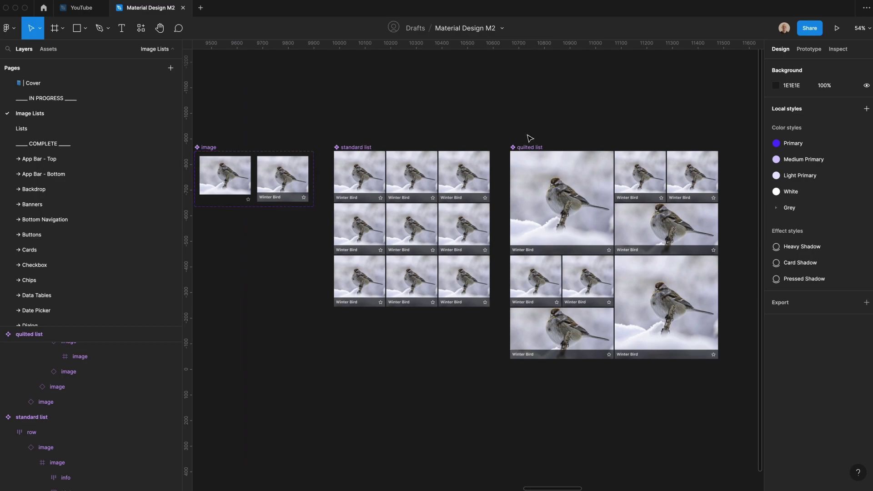
scroll(530, 137, "right", 10)
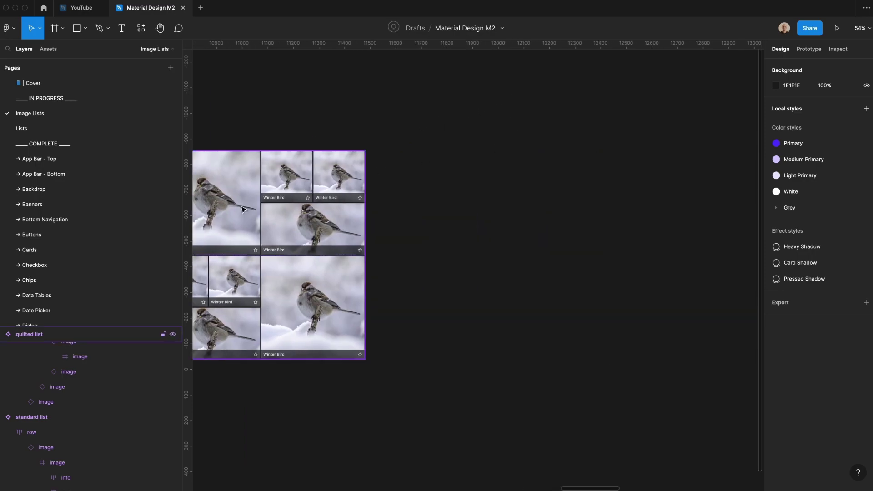
double_click(279, 182)
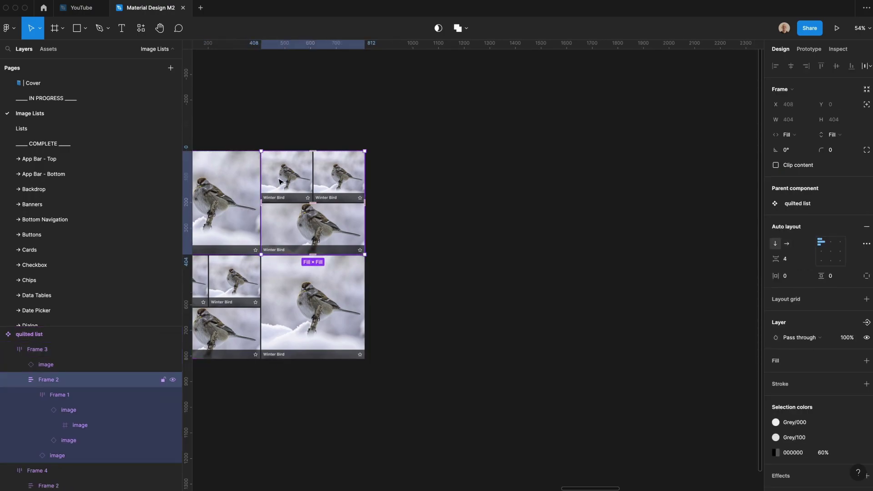
double_click(279, 182)
left_click_drag(279, 181, 458, 181)
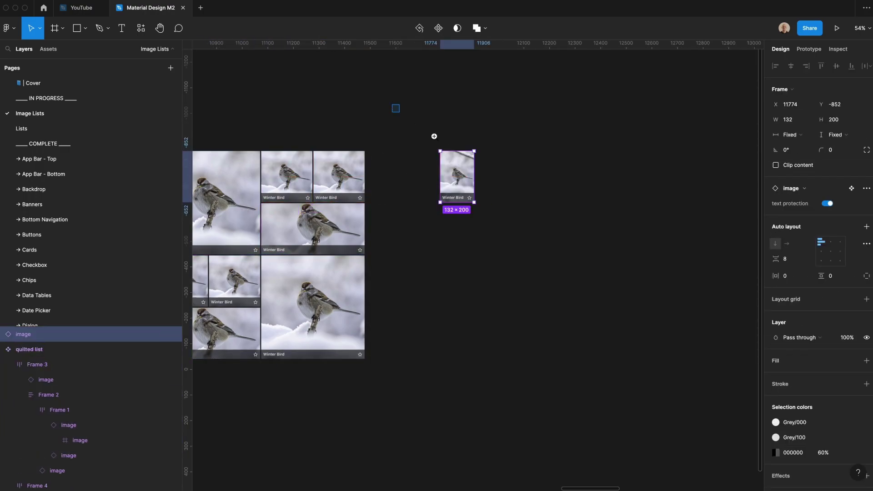
key("shift+2")
- Set the copied image's width to 200 and place a duplicate 4 px beneath it with a height of 300
left_click(807, 121)
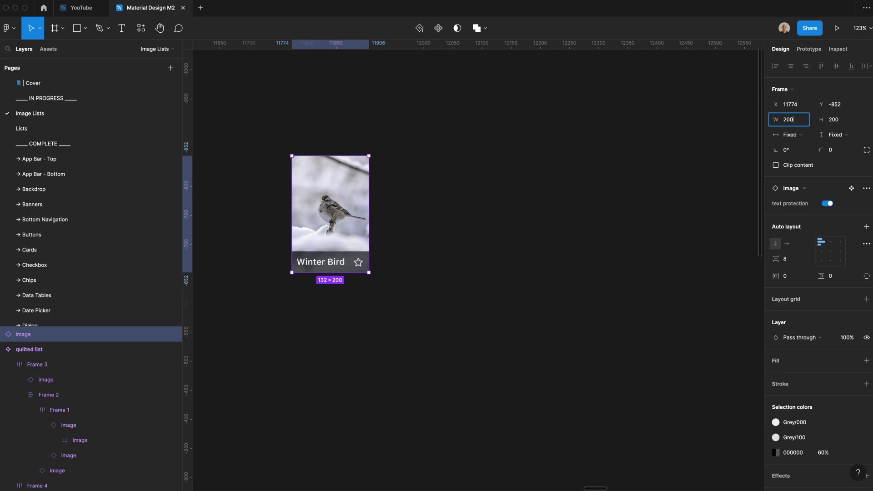
type("200")
key("Return")
left_click_drag(346, 185, 345, 304, "alt")
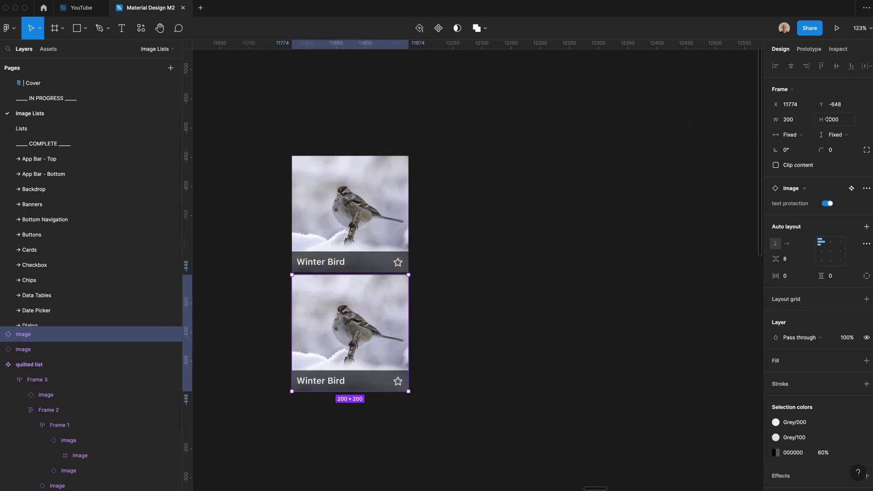
key("Return")
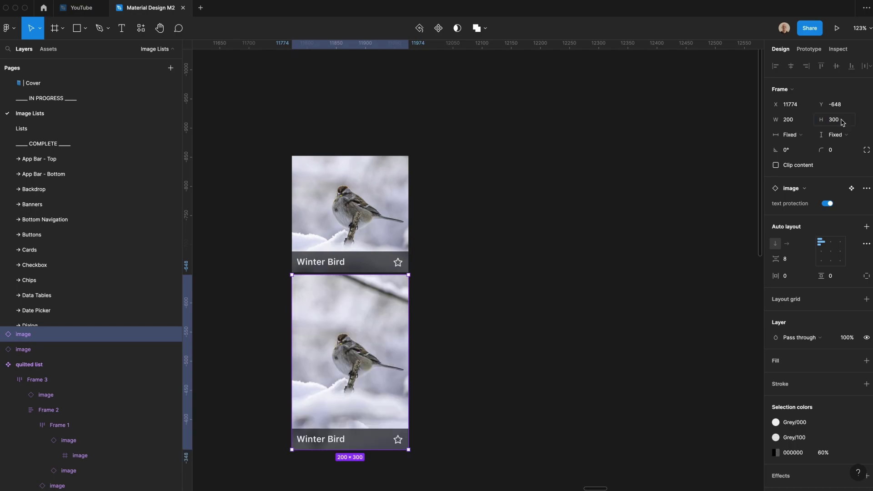
- Build a second column of two stacked 200 × 240 images beside the first column, with 4 px gaps
left_click(527, 282)
left_click(370, 220)
left_click_drag(369, 220, 470, 226, "alt")
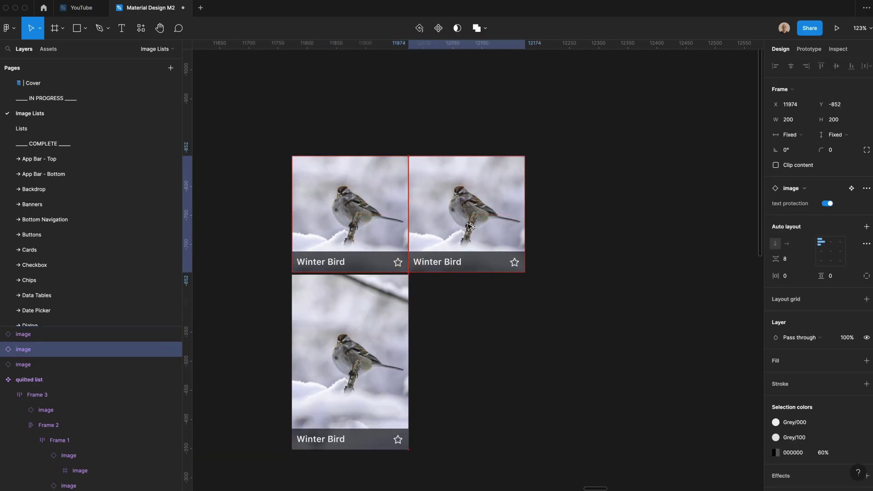
key("Right")
key("Right")
key("Right")
key("Right")
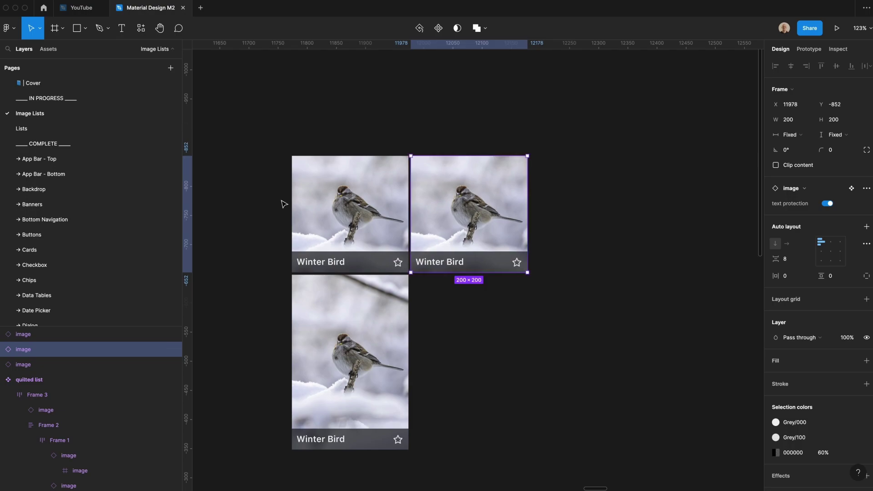
key("alt")
key("Tab")
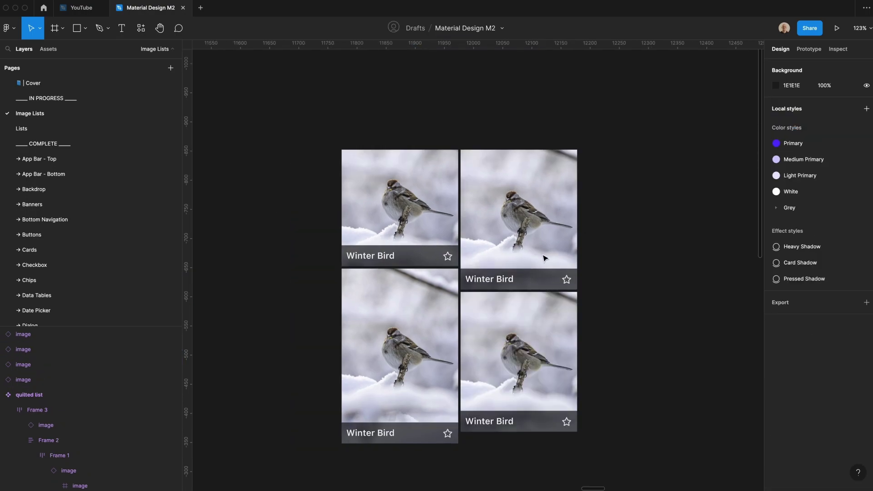
- Duplicate both images of the second column to form a third column 4 px to the right
left_click(550, 261)
left_click(559, 326, "shift")
left_click_drag(560, 325, 680, 327, "alt")
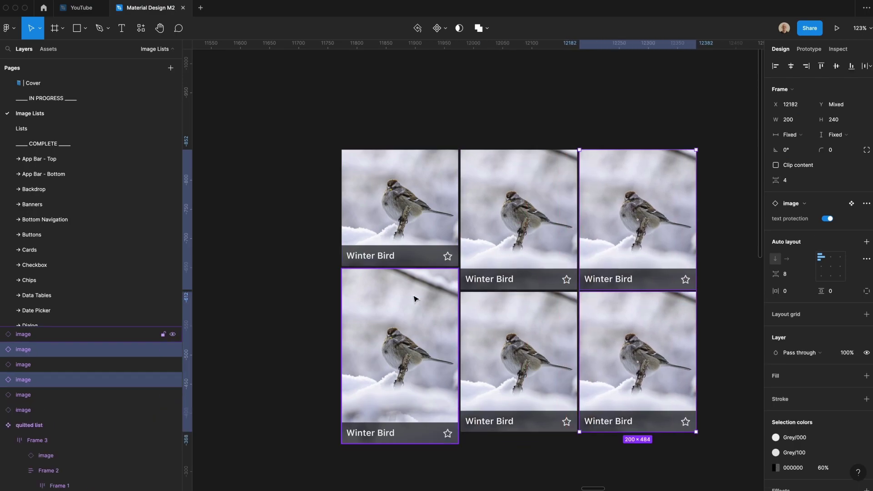
left_click(716, 278)
- Set the third column's upper image to a height of 160 and its lower image to 300, stacked with a 4 px gap
left_click(670, 237)
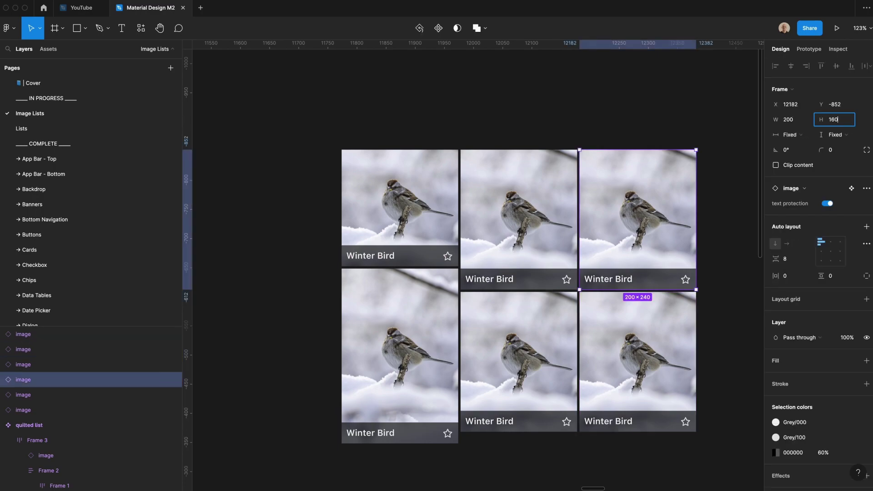
key("Return")
key("Tab")
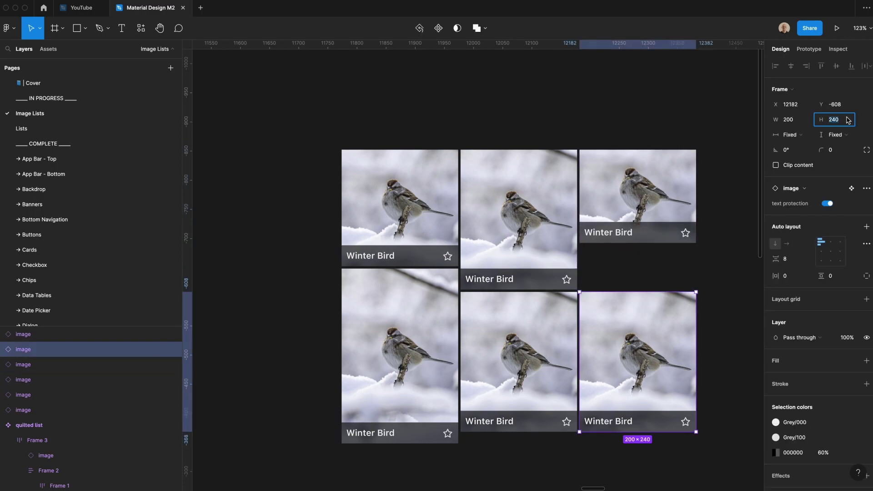
type("300")
key("Return")
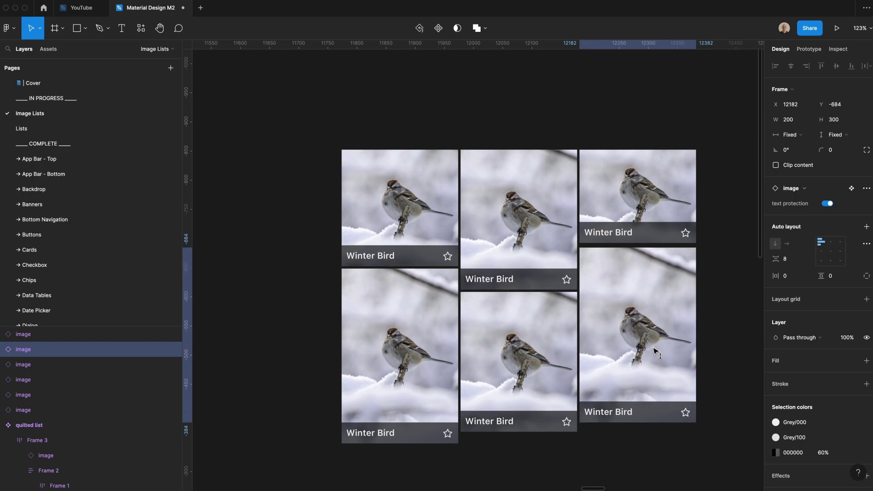
key("shift+Tab")
- Wrap the two stacked images of each of the three columns in a separate auto layout frame
left_click(651, 315, "shift")
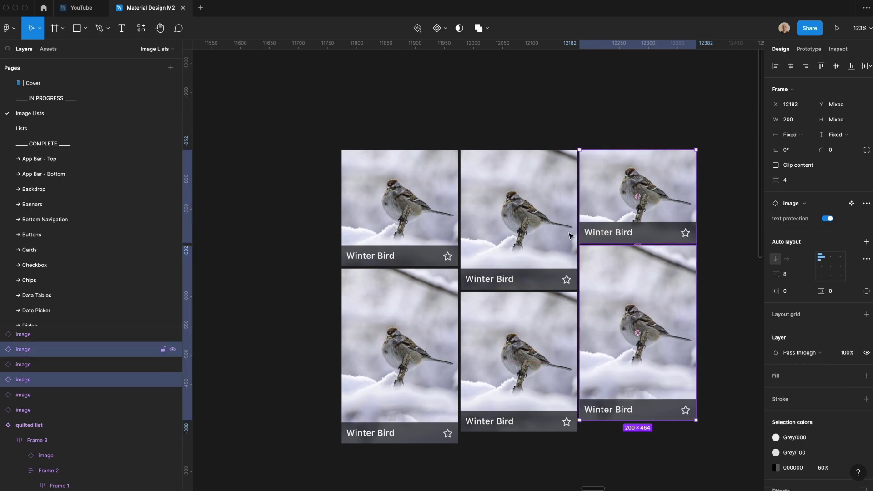
key("shift+a")
left_click(532, 246)
left_click(514, 324, "shift")
key("shift+a")
left_click(421, 240)
left_click(400, 321, "shift")
key("shift+a")
- Set the width of all six images to Fill container within their column frames
left_click(409, 245)
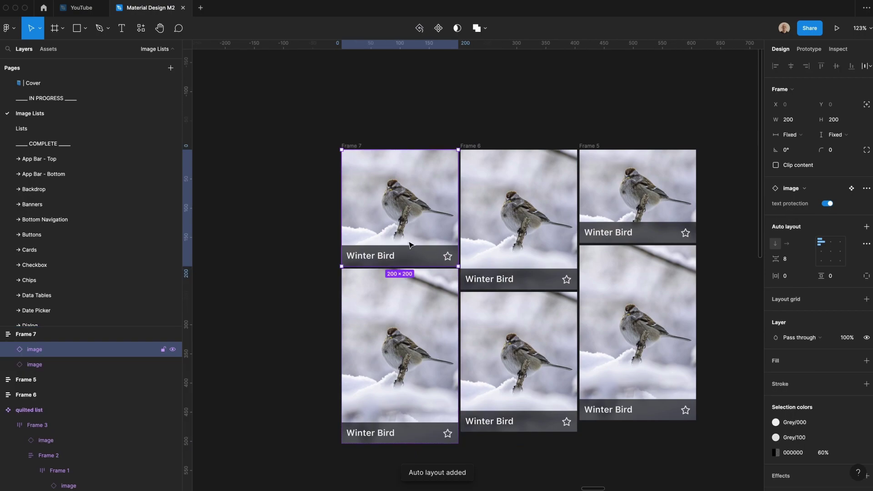
left_click(418, 322, "shift")
left_click(535, 307, "shift")
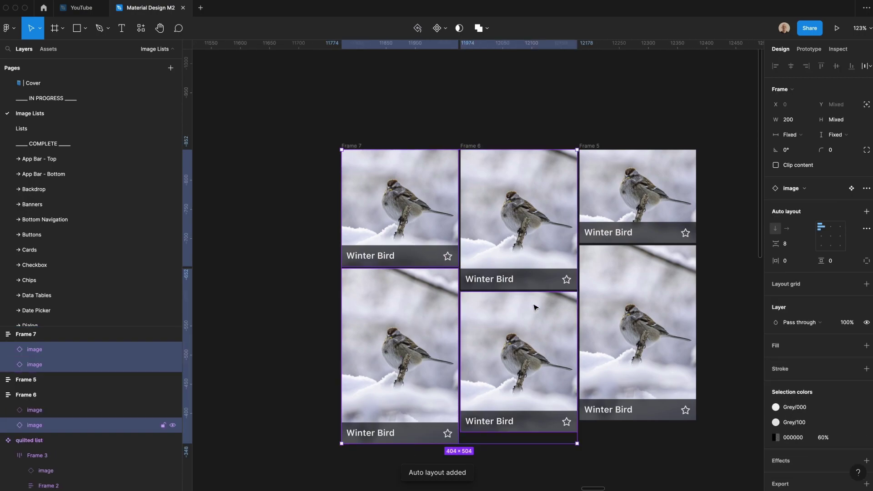
left_click(538, 259, "shift")
left_click(637, 196, "shift")
left_click(636, 327, "shift")
left_click(793, 134)
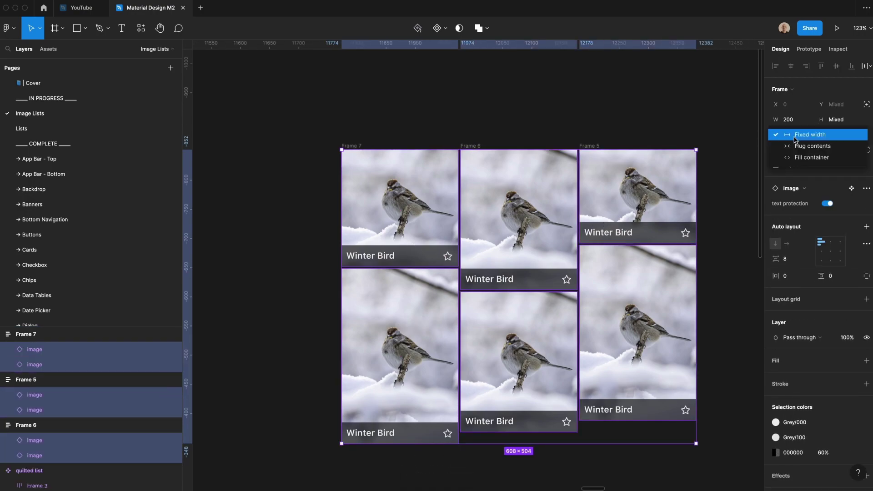
left_click(794, 157)
- Try to make the height of all six images fill their column frames
left_click(839, 135)
left_click(835, 157)
left_click(471, 146)
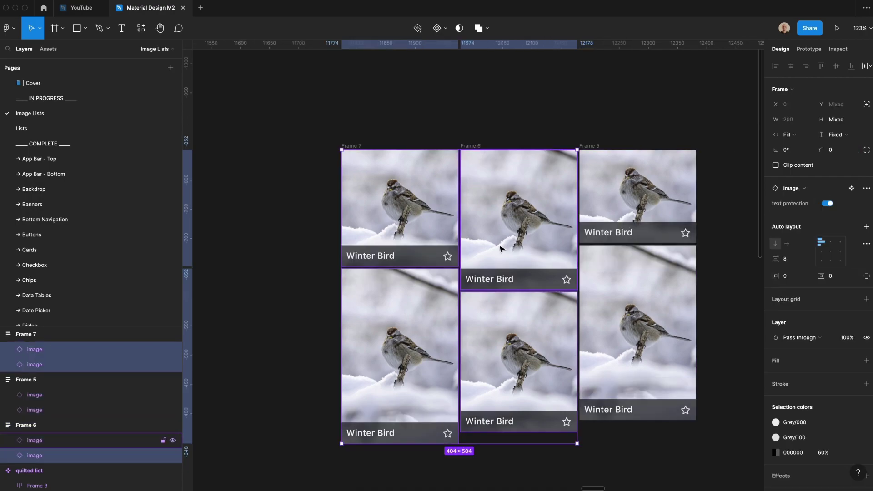
left_click(501, 247, "shift")
left_click(624, 227, "shift")
left_click(648, 298, "shift")
left_click(794, 133)
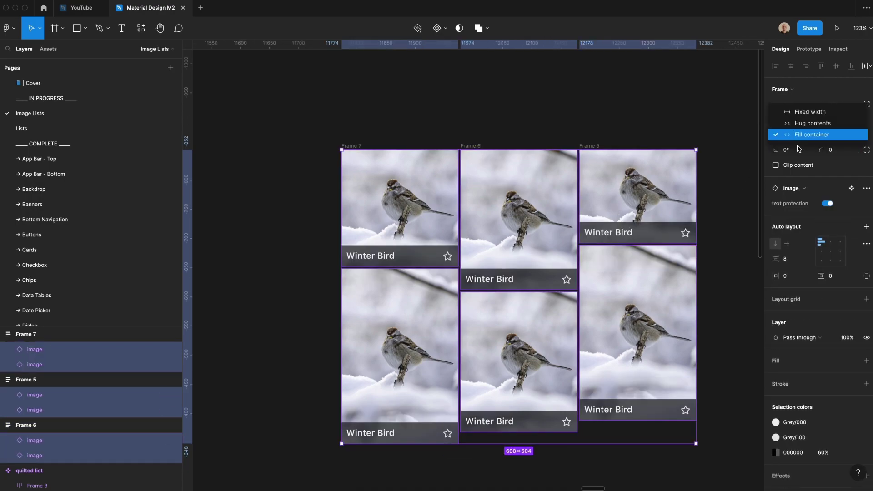
left_click(799, 135)
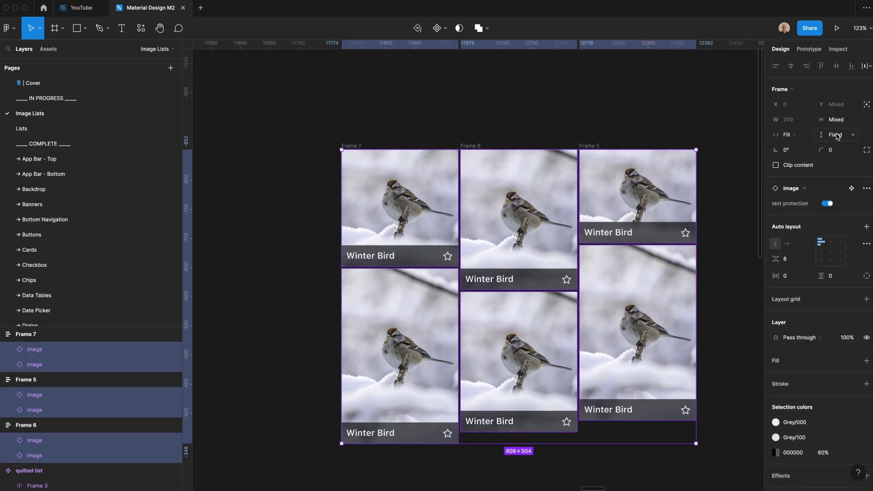
left_click(497, 136)
- Combine the three column frames into one horizontal auto layout frame
left_click(387, 156)
left_click(351, 146)
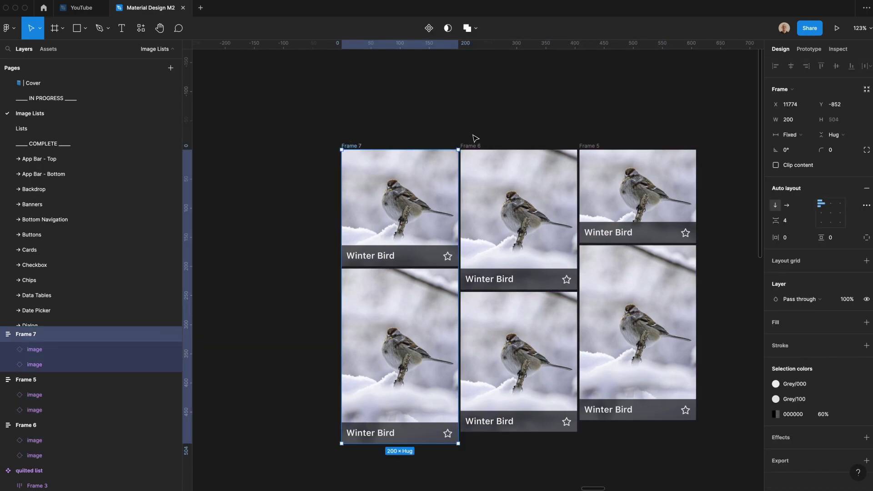
left_click(472, 146, "shift")
left_click(588, 145, "shift")
key("shift+a")
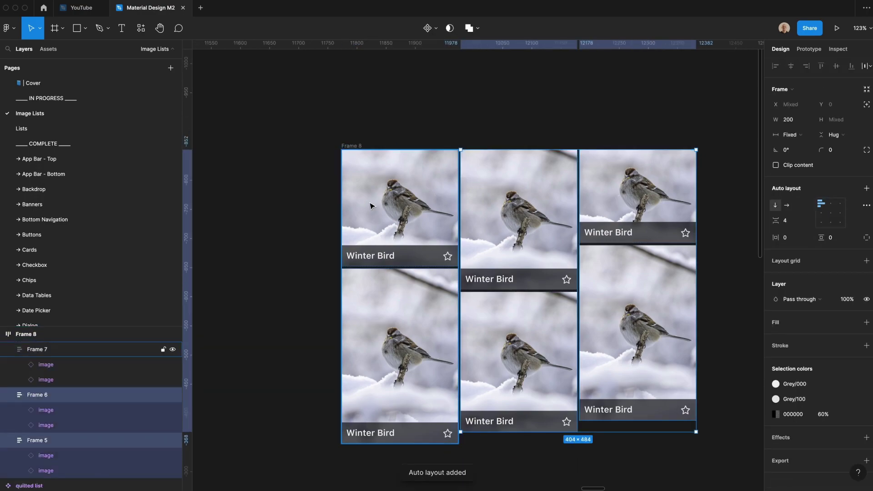
- Set the three column frames to fill the container's width while hugging their height, and test the result with a trial resize
left_click(794, 138)
left_click(801, 163)
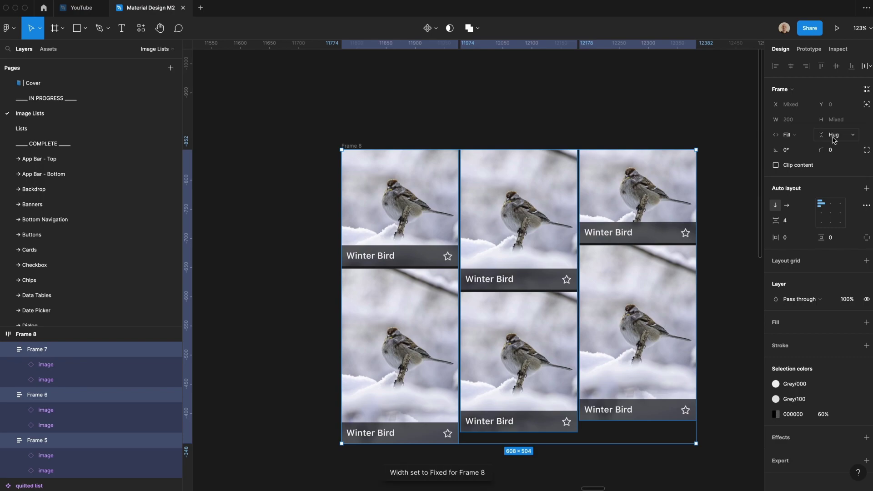
left_click(835, 136)
left_click(803, 146)
mouse_move(341, 444)
left_mouse_down()
mouse_move(255, 468)
mouse_move(295, 483)
mouse_move(390, 385)
mouse_move(271, 443)
mouse_move(325, 450)
mouse_move(346, 393)
mouse_move(358, 386)
mouse_move(345, 438)
mouse_move(332, 452)
left_mouse_up()
key("ctrl+z")
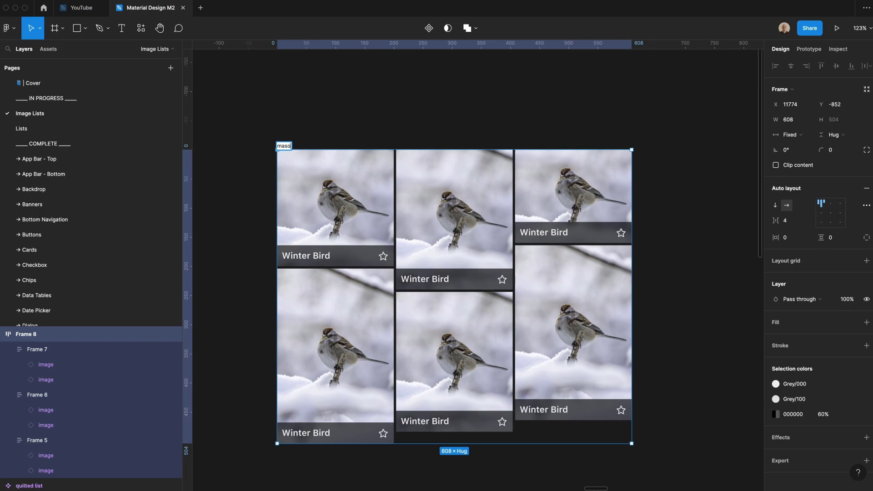
- Rename the outer frame "masonry list" and turn it into a component
type("st")
key("Return")
key("ctrl+alt+k")
- Move the masonry list component closer to the right side of the quilted list, leaving a small gap between them
scroll(374, 81, "left", 2)
key("ctrl+minus")
key("ctrl+minus")
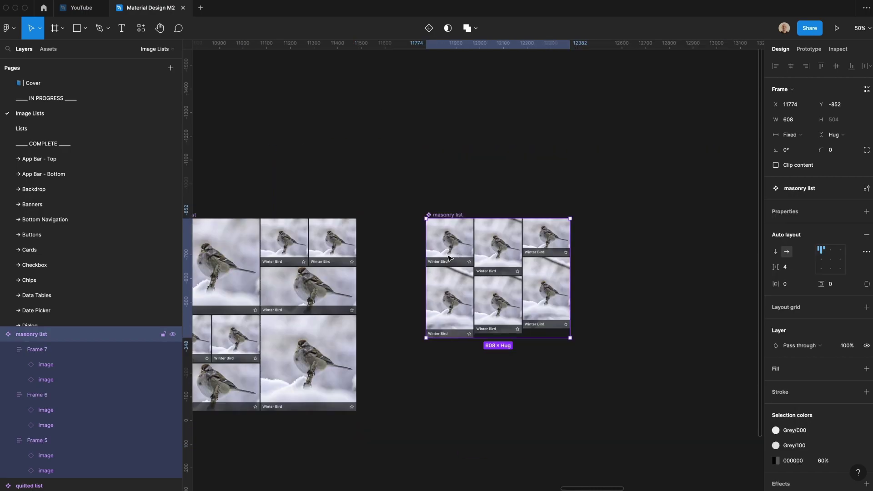
left_click_drag(462, 256, 390, 255)
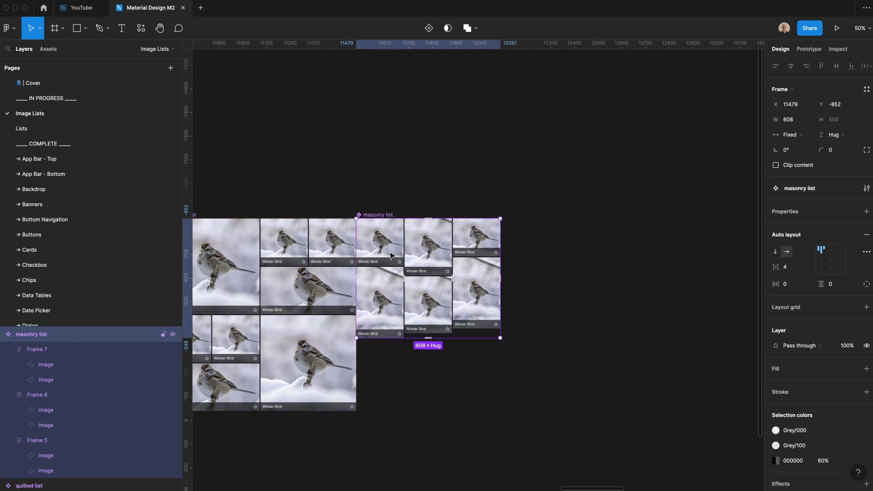
key("shift+Right")
key("shift+Right")
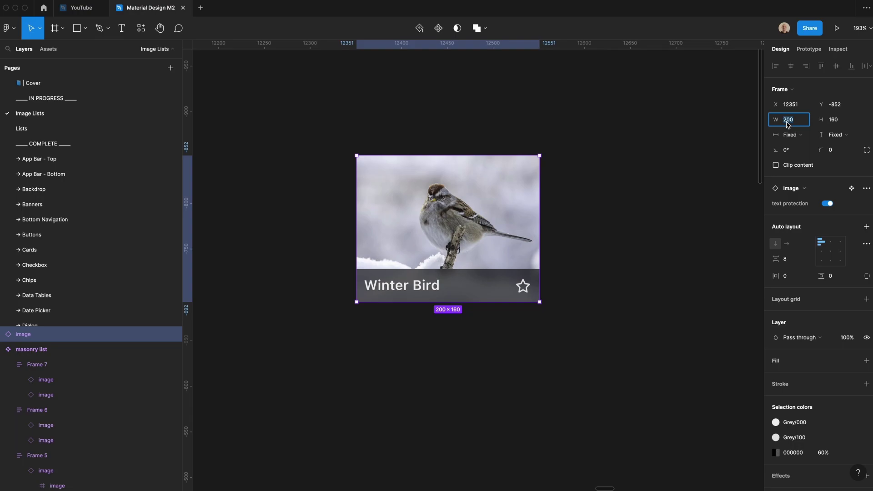
- Set the separate image copy to 200 × 200 and place a duplicate 6 px beneath it
key("Tab")
type("200")
key("Tab")
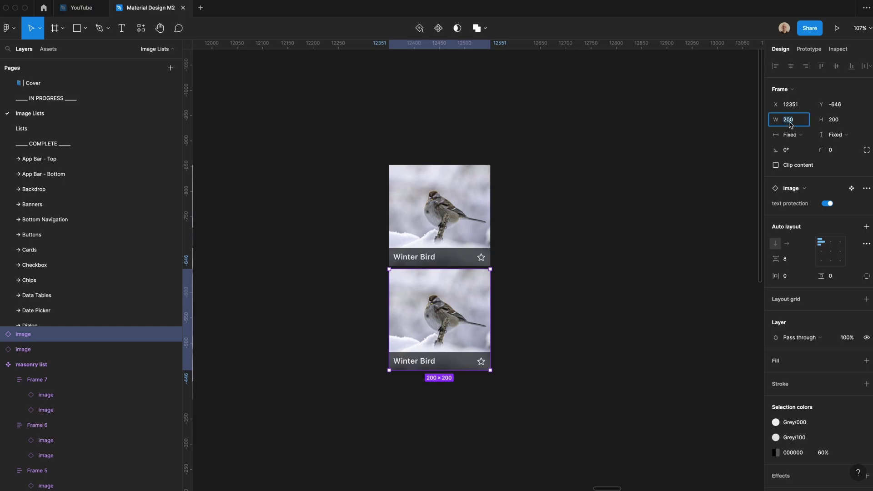
- Try resizing the lower image copy to 50 × 70
type("50")
key("Tab")
type("70")
key("Tab")
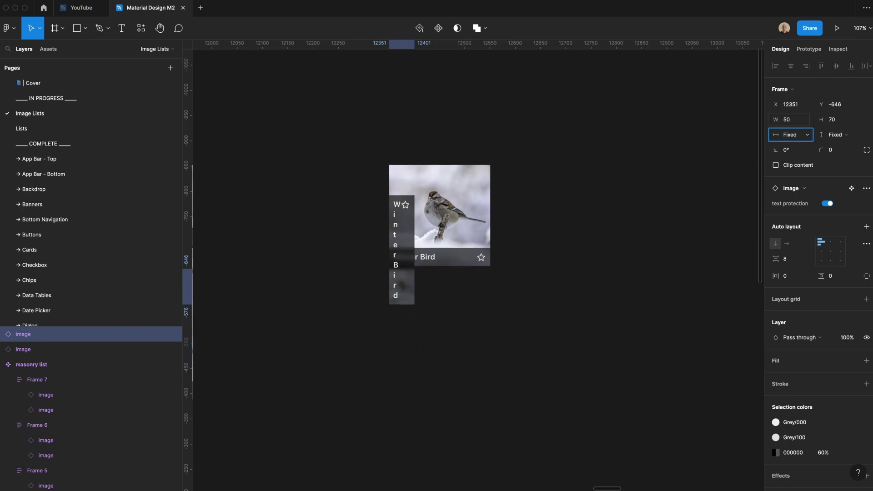
- Set the lower image copy to a width of 200 and a height of 280
key("shift+Tab")
key("shift+Tab")
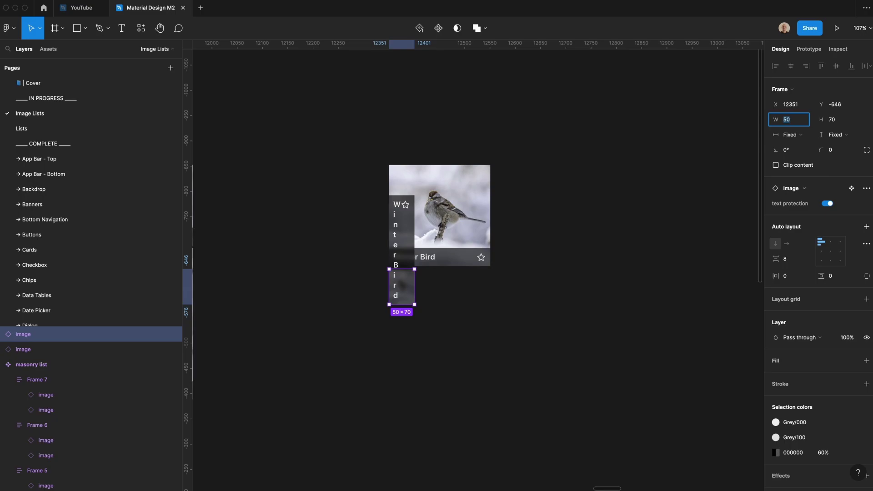
type("200")
key("Tab")
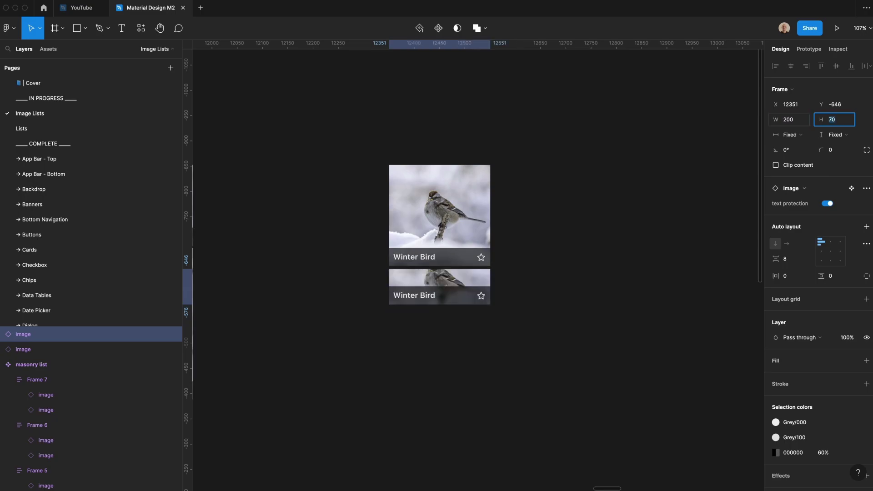
type("200")
key("Escape")
key("Escape")
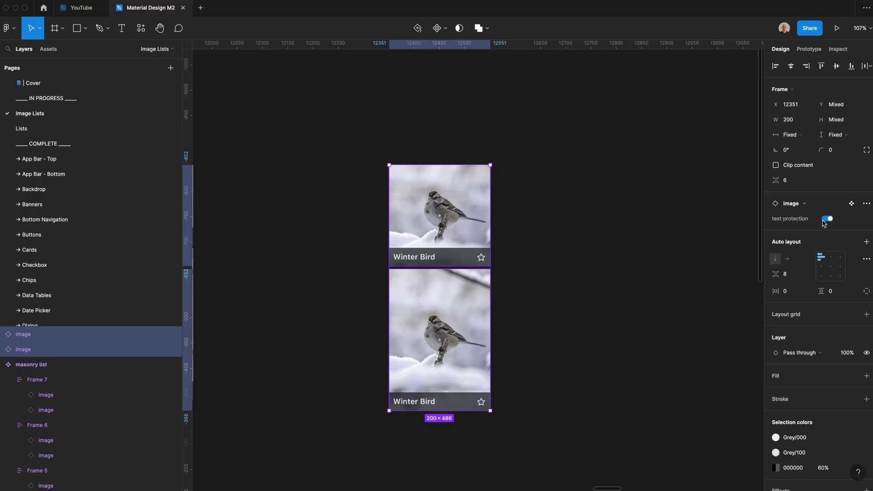
- Turn off text protection on both stacked images and set the upper one's height to 228
left_click(825, 220)
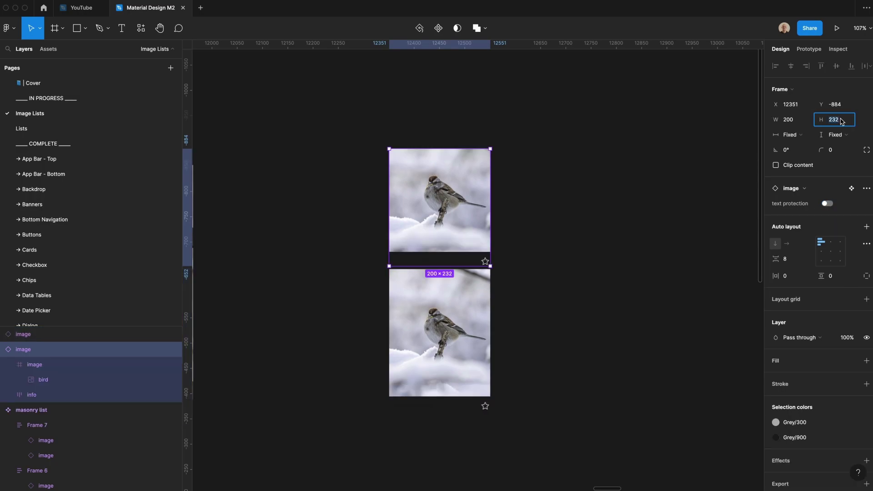
key("Down")
key("Down")
key("Down")
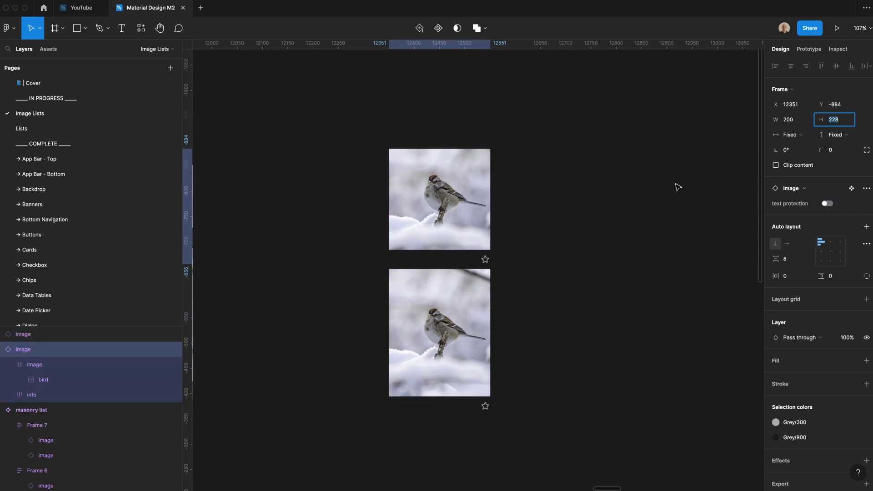
left_click(461, 203, "super")
- Set the lower image's height to 298 and position it 24 px below the upper image
left_click(473, 347)
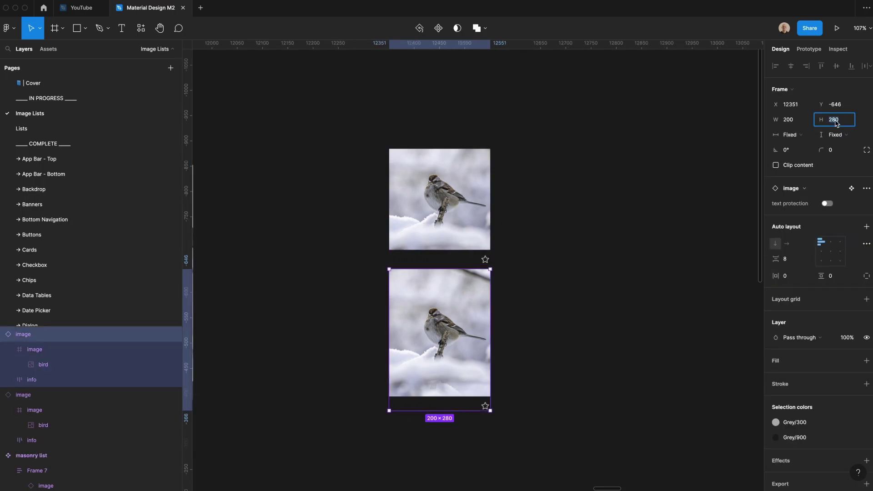
left_click(473, 348, "super")
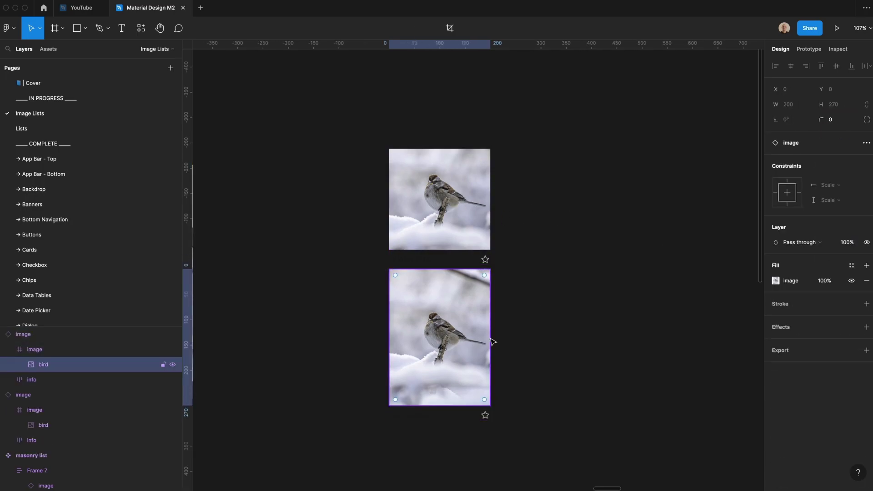
left_click(524, 332)
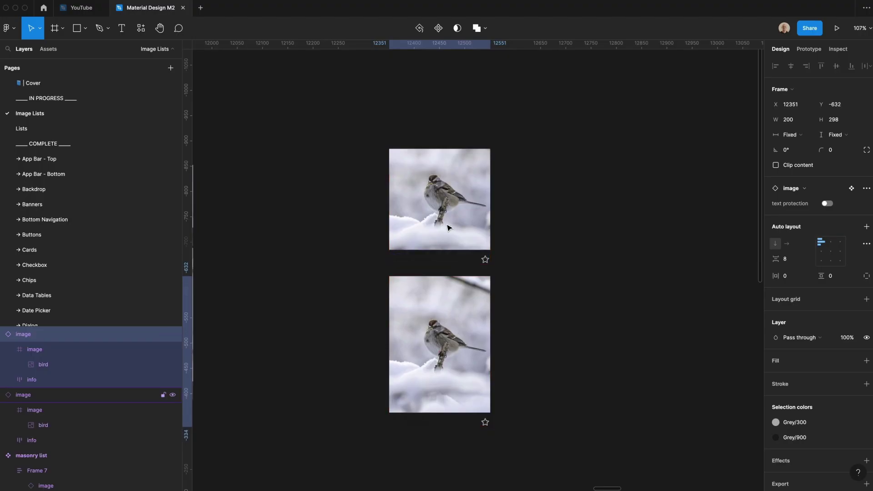
- Build a second column of copies 24 px to the right, with the 298-high image 24 px above the 228-high one
left_click_drag(449, 332, 561, 192)
key("Right")
key("Right")
key("Right")
key("Right")
key("Right")
key("Right")
key("Right")
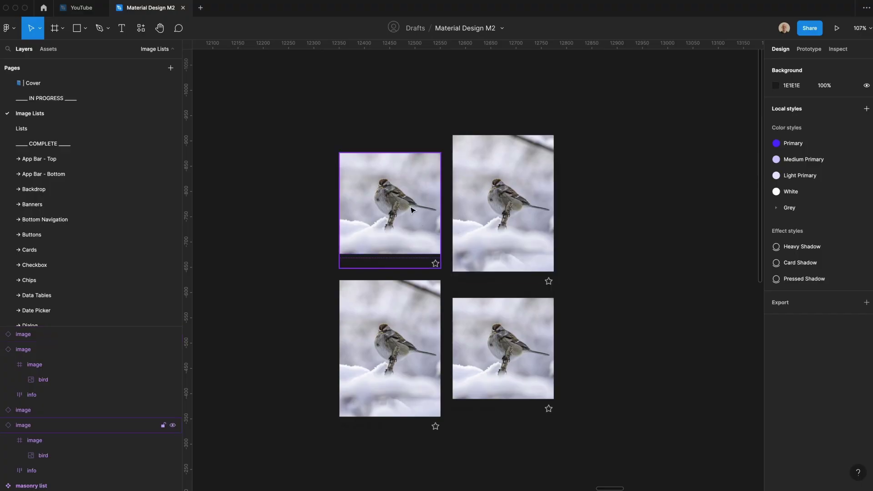
- Measure the horizontal spacing between the two images in the upper and lower rows
left_click(413, 210)
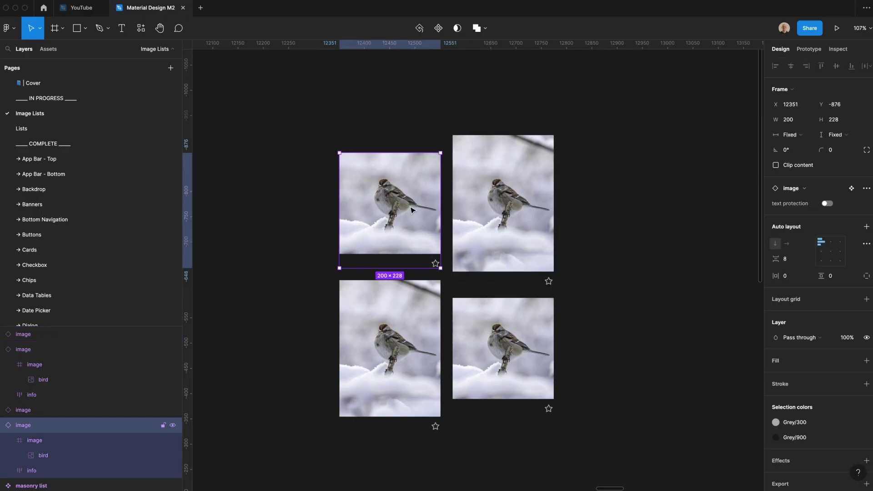
left_click(497, 214, "shift")
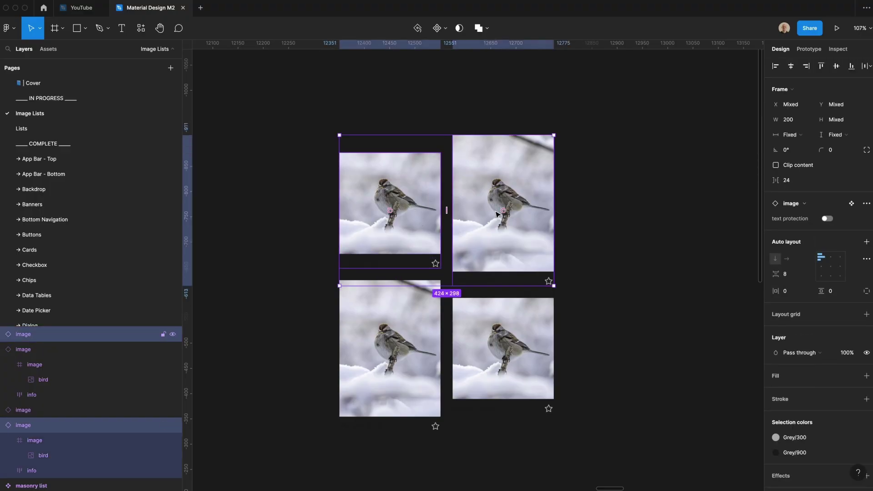
left_click(385, 359)
left_click(477, 342, "shift")
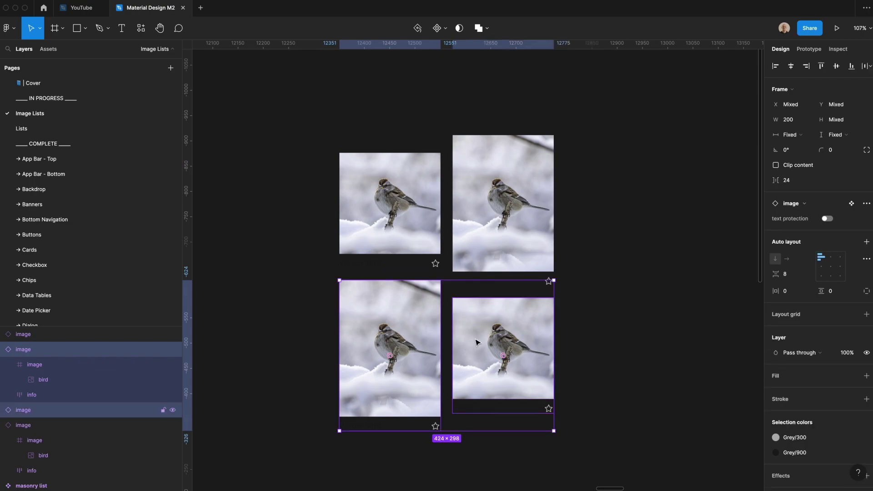
left_click(476, 342)
key("alt")
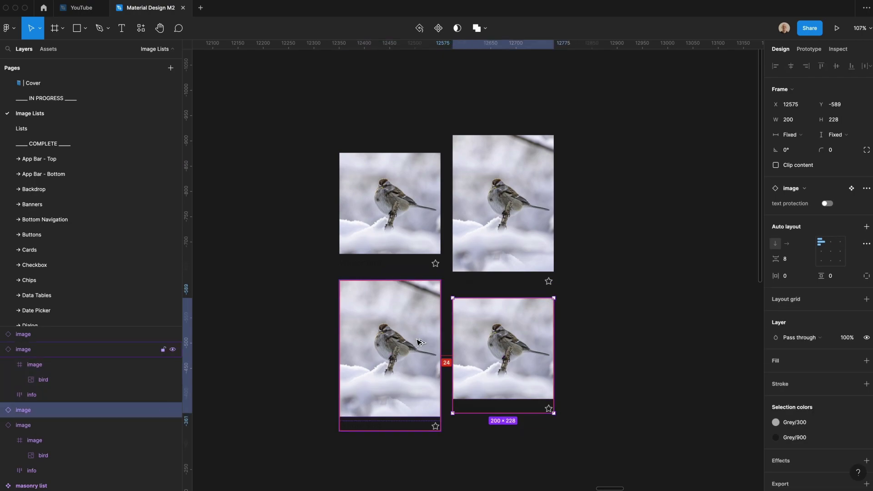
left_click(483, 249)
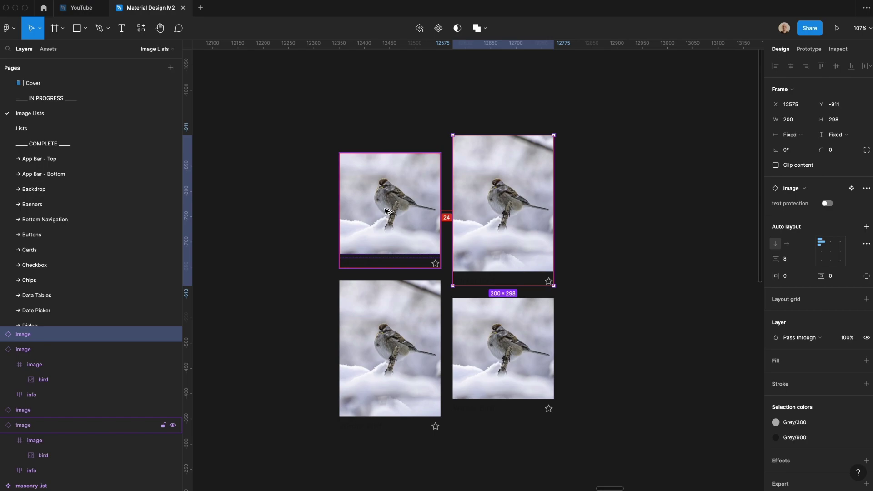
- Wrap each column's two stacked images in its own vertical auto layout frame
left_click_drag(626, 354, 411, 229)
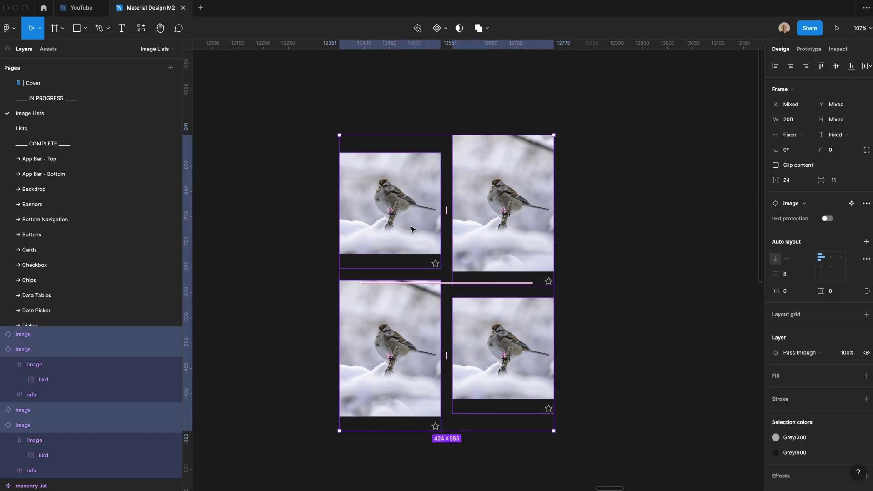
key("shift+a")
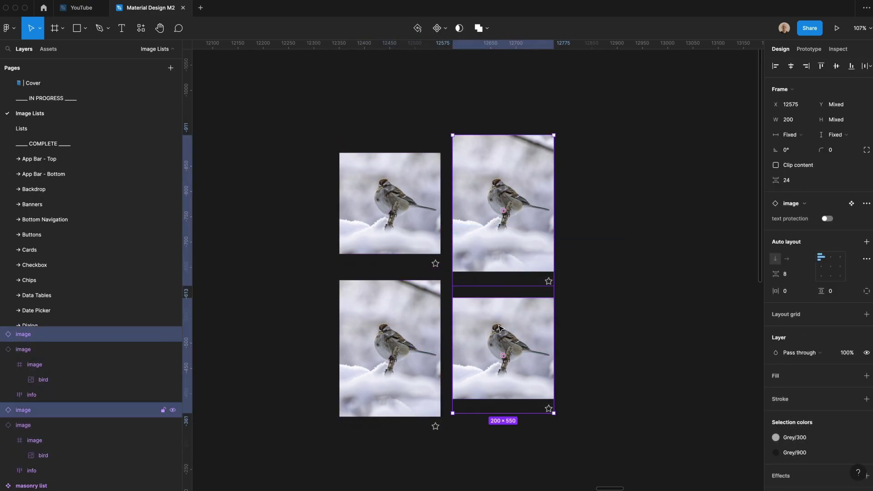
left_click(414, 223)
left_click(417, 337, "shift")
key("shift+a")
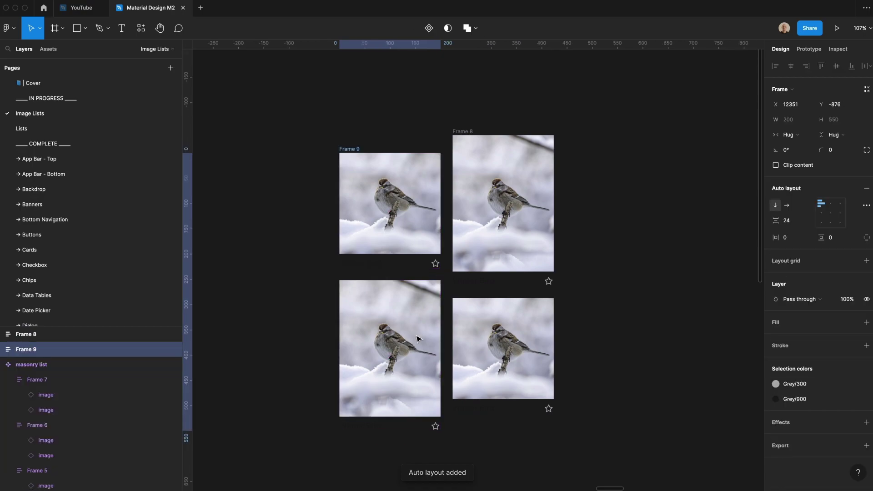
- Set the two left-column images to fill the container's width and try the same for their height
left_click(423, 330)
left_click(422, 231, "shift")
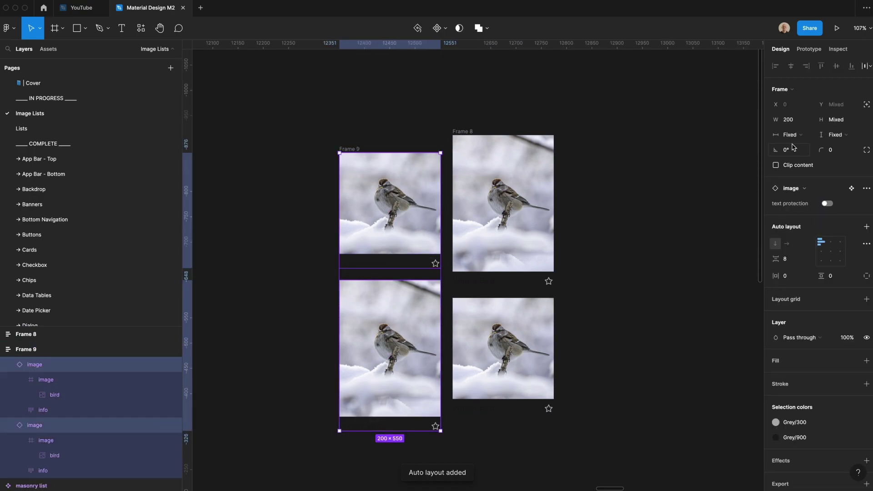
left_click(794, 136)
left_click(796, 134)
left_click(842, 137)
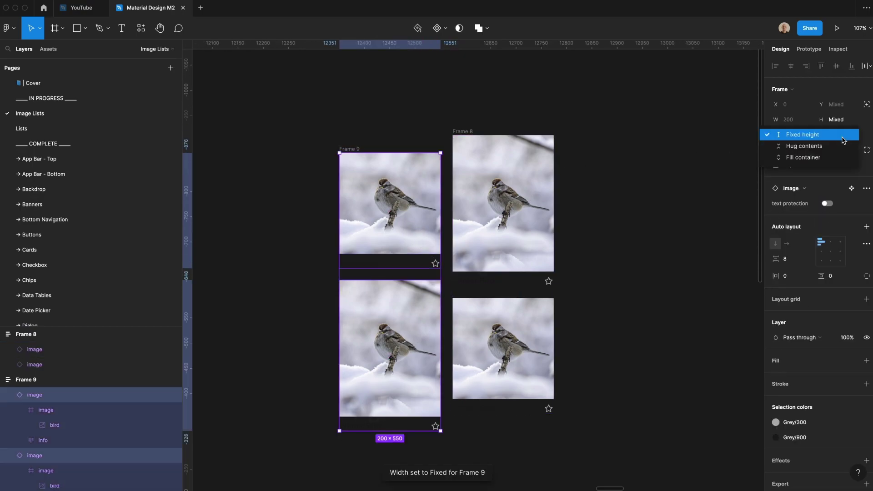
left_click(833, 157)
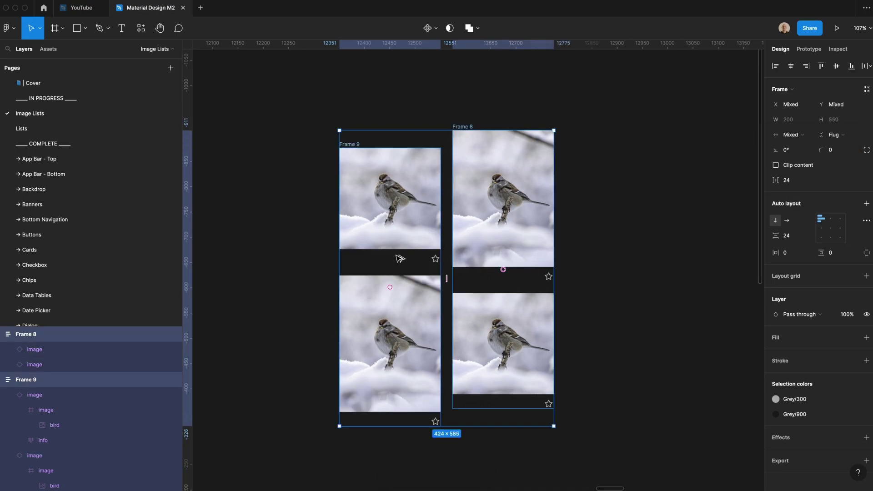
- Enclose both columns in one frame, resize it to 472 × 633 around them and give it a white FFFFFF fill
key("super+alt+g")
left_click_drag(339, 218, 328, 219)
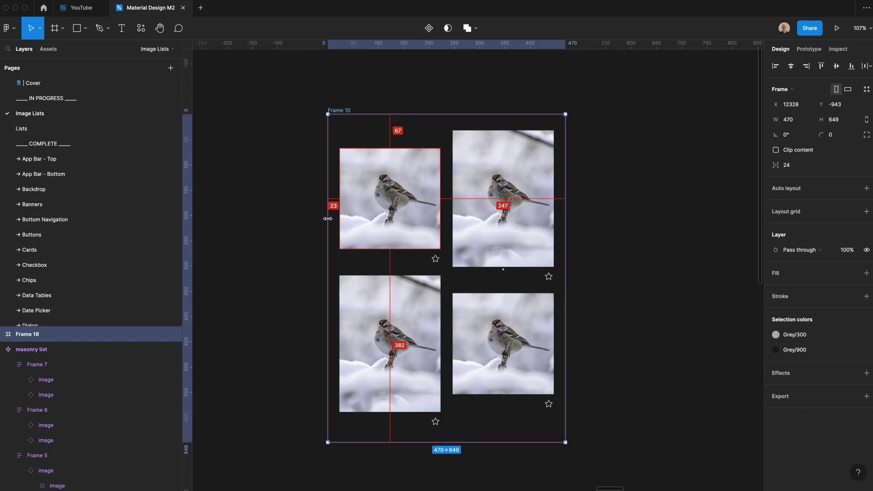
left_click_drag(327, 218, 327, 219)
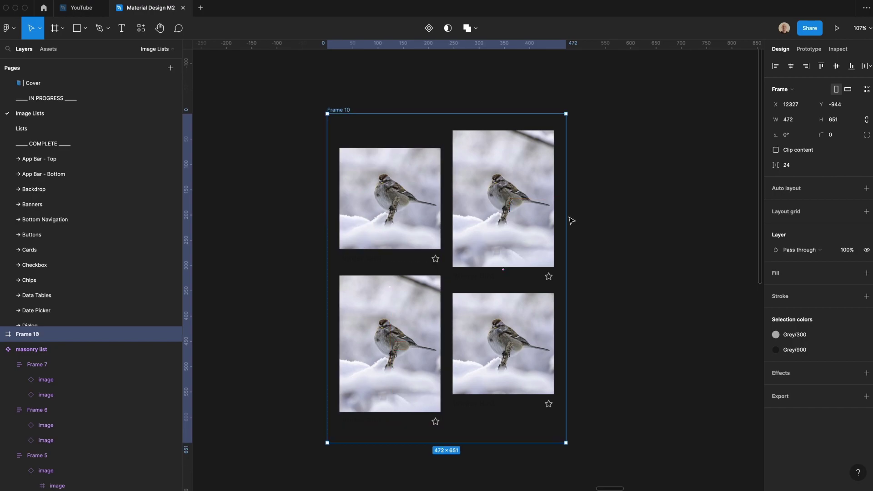
left_click_drag(498, 113, 498, 119)
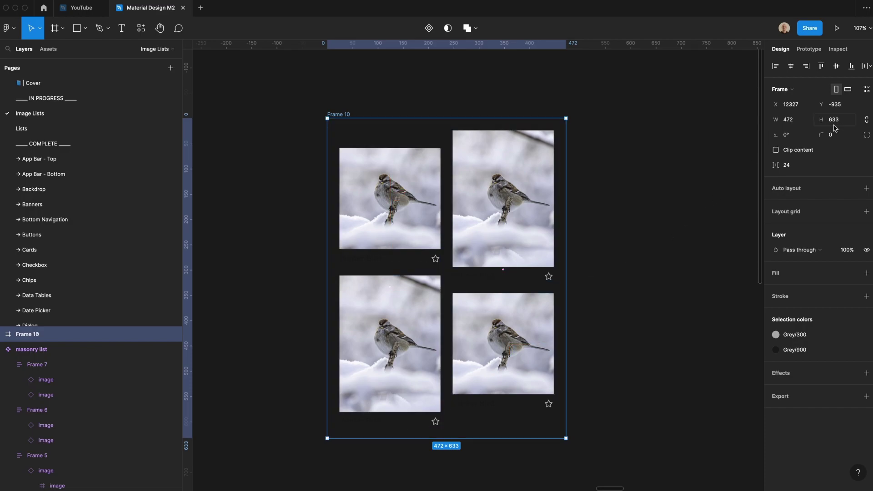
left_click(866, 273)
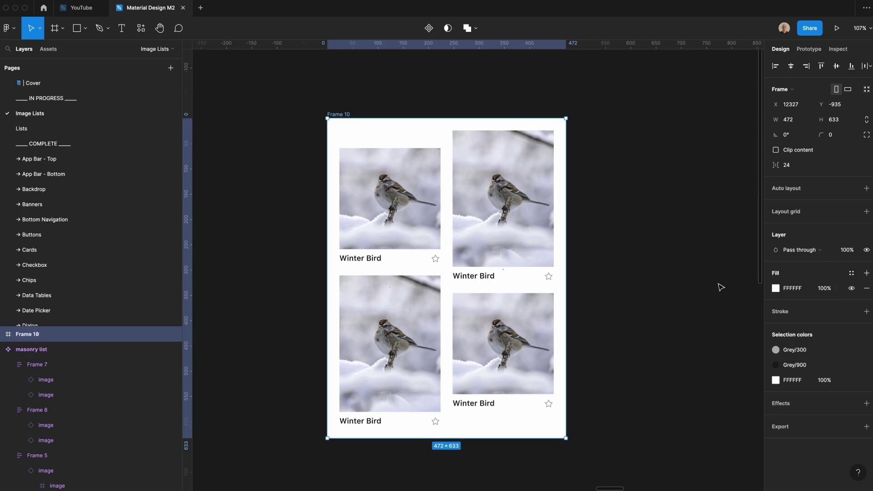
- Rename the new frame as woven list and turn it into a component
double_click(335, 114)
type("woven list")
key("Return")
key("super+alt+k")
key("shift+1")
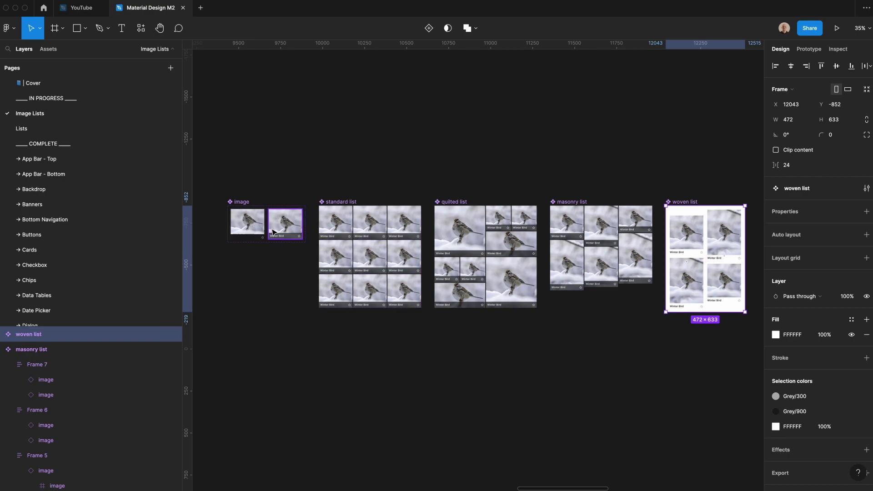
- Extend the image component set downward and duplicate both variants 20 px below the originals
left_click(282, 282)
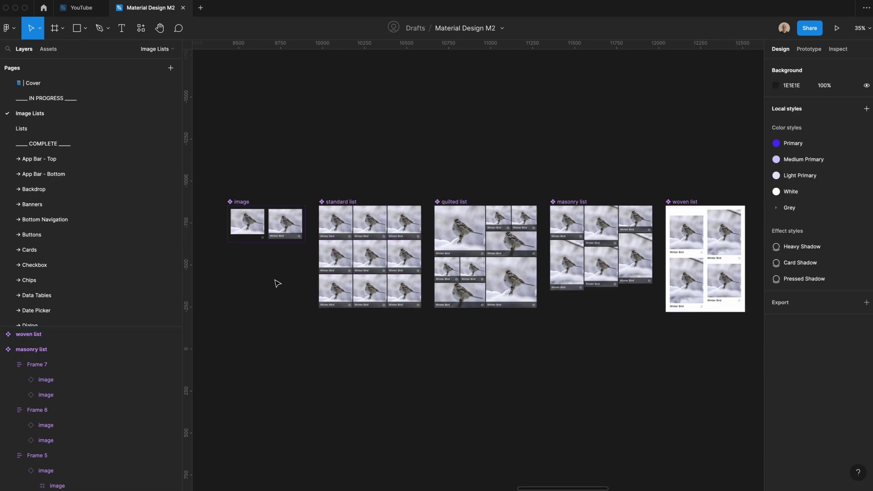
scroll(266, 229, "up", 10)
left_click(328, 206)
scroll(325, 252, "down", 3)
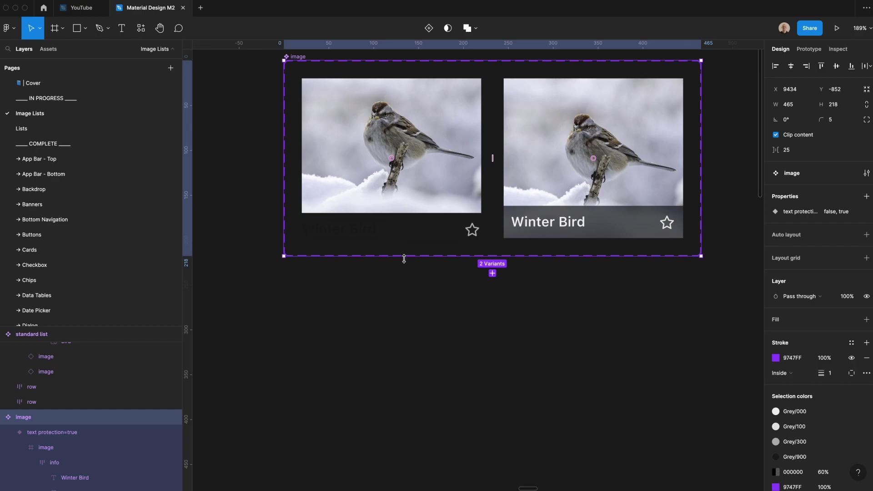
scroll(403, 259, "down", 3)
scroll(421, 343, "up", 3)
left_click(440, 197)
left_click(597, 183, "shift")
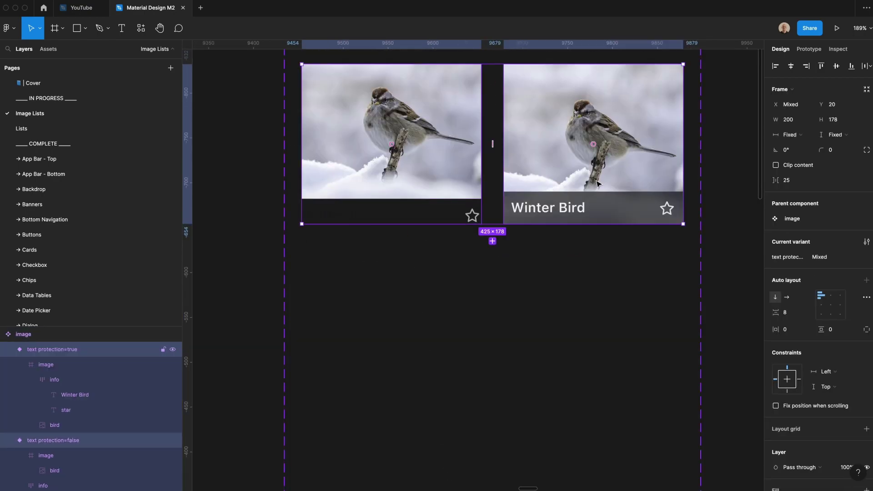
key("super+d")
key("shift+Down")
key("shift+Down")
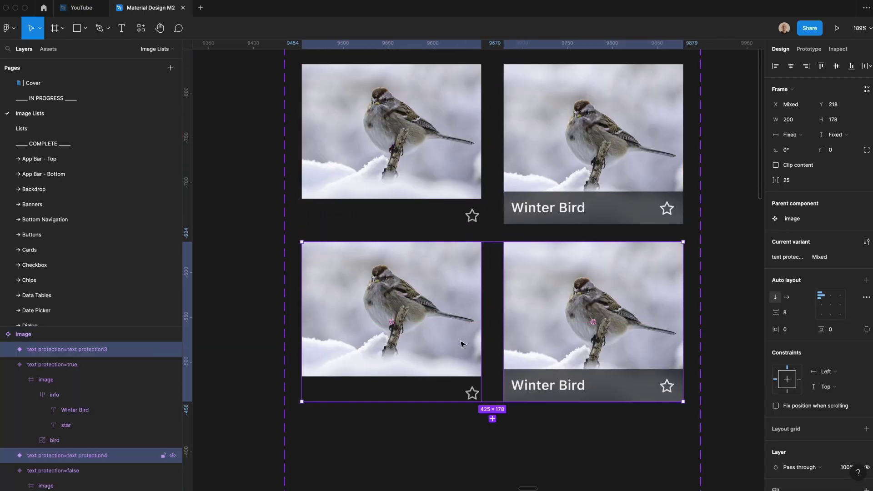
- Delete the star icons from the two duplicated image variants
left_click(472, 393)
left_click(473, 394, "super")
left_click(661, 391, "shift+super")
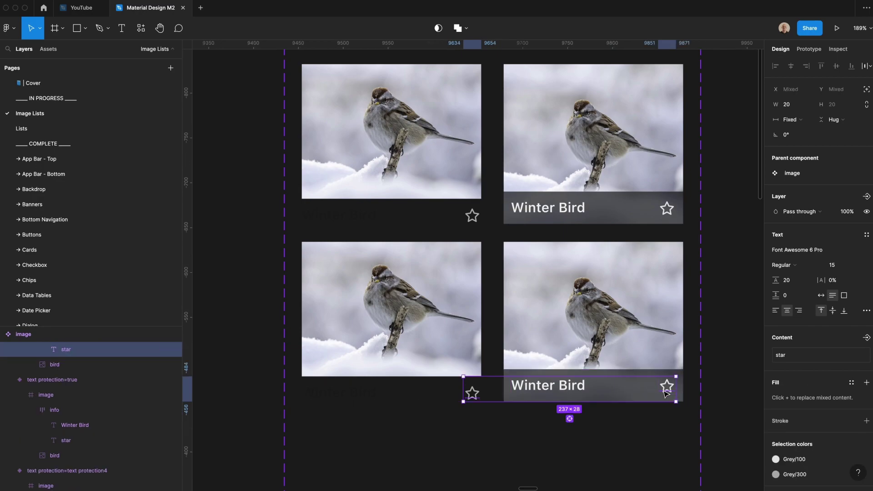
key("Delete")
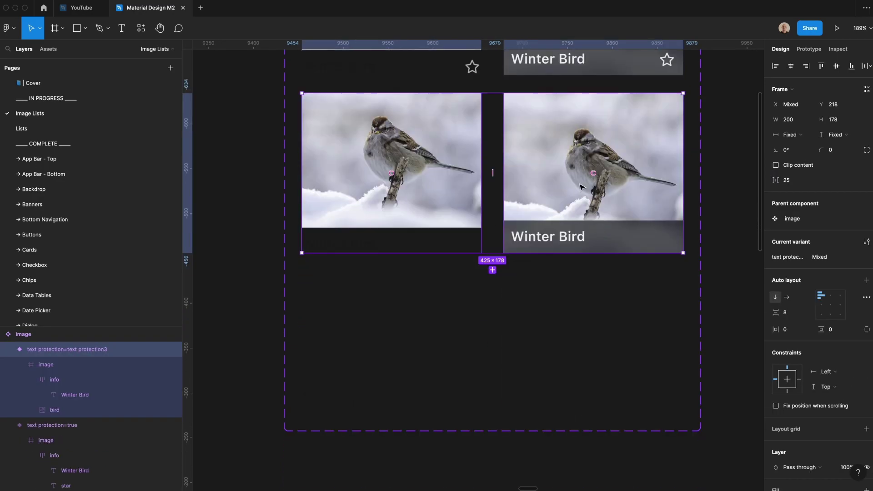
- Copy the two variants without stars 20 px below and delete the info rows from the copies
left_click_drag(580, 184, 603, 348)
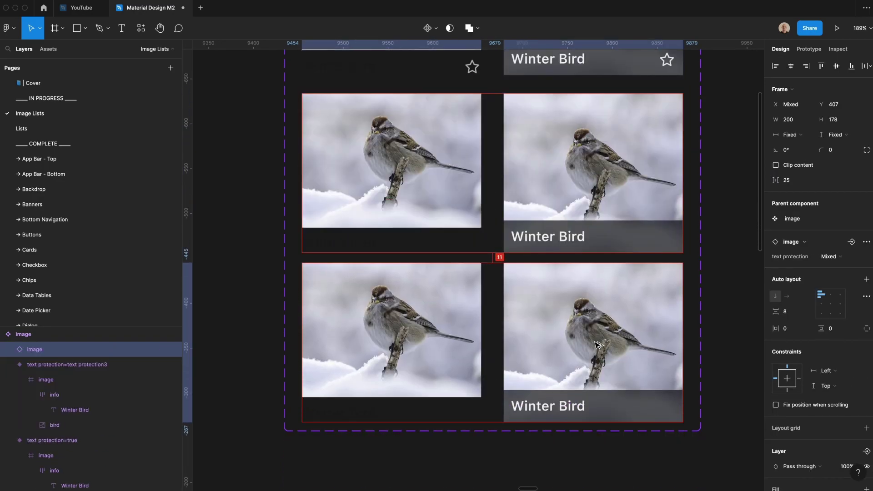
double_click(467, 350)
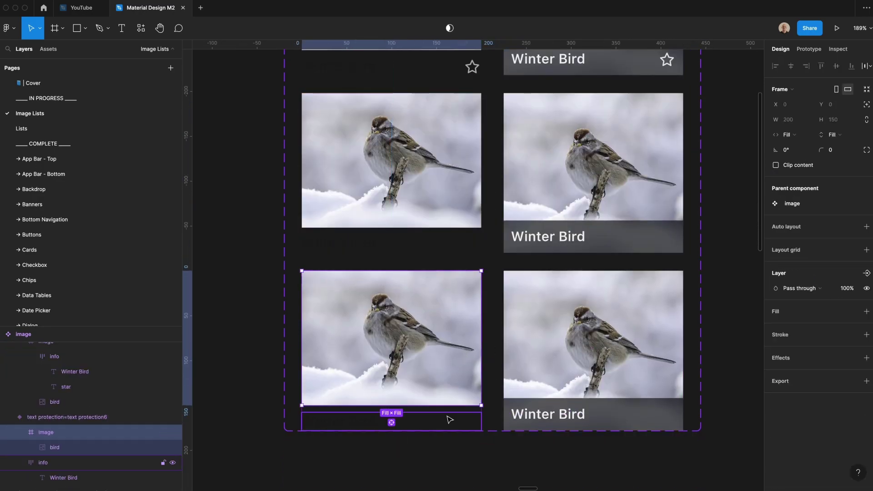
left_click(448, 423)
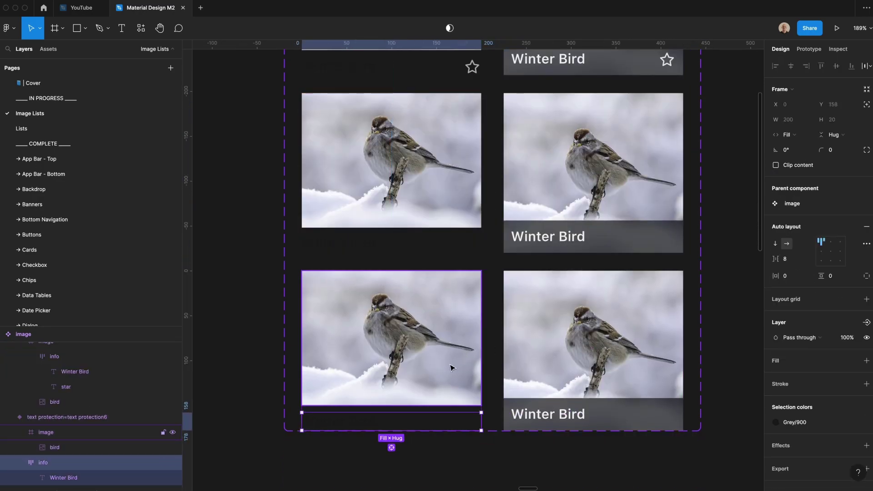
key("Delete")
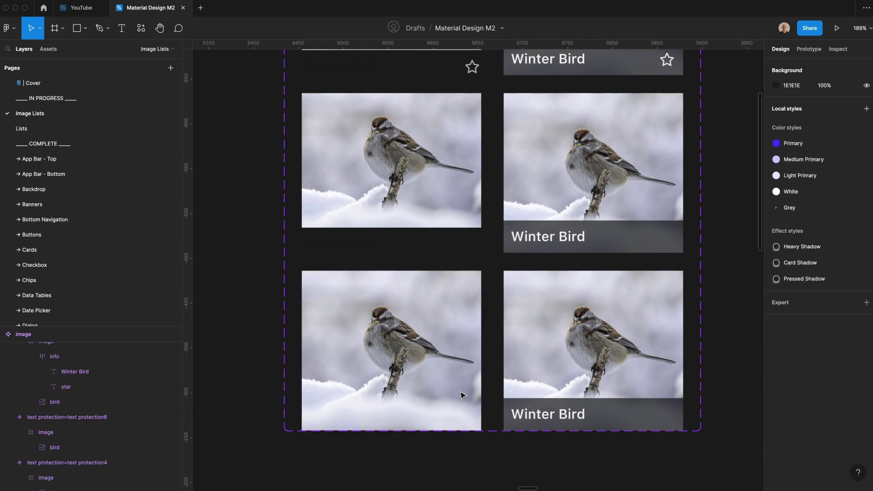
left_click(565, 424, "super")
key("Delete")
key("super+minus")
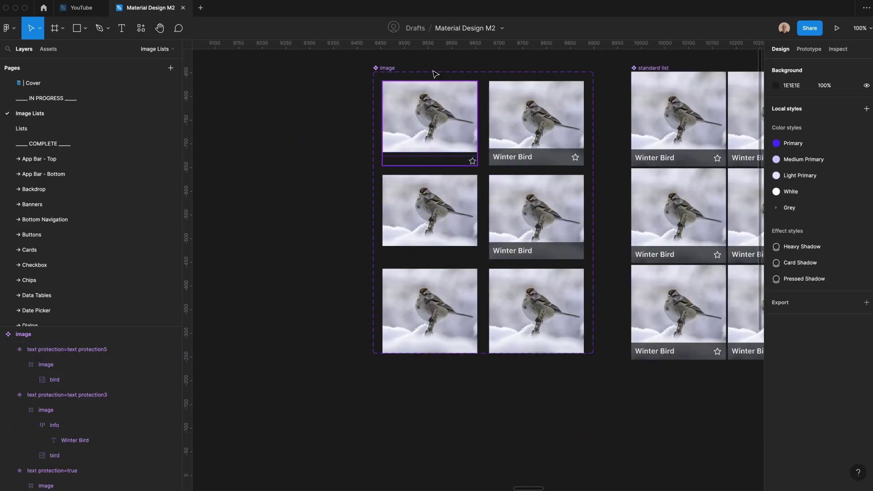
- Extend the image component set to 614 high and set text protection to true on the starless variant with the dark label bar
left_click(387, 68)
left_click_drag(470, 353, 470, 362)
left_click(830, 246)
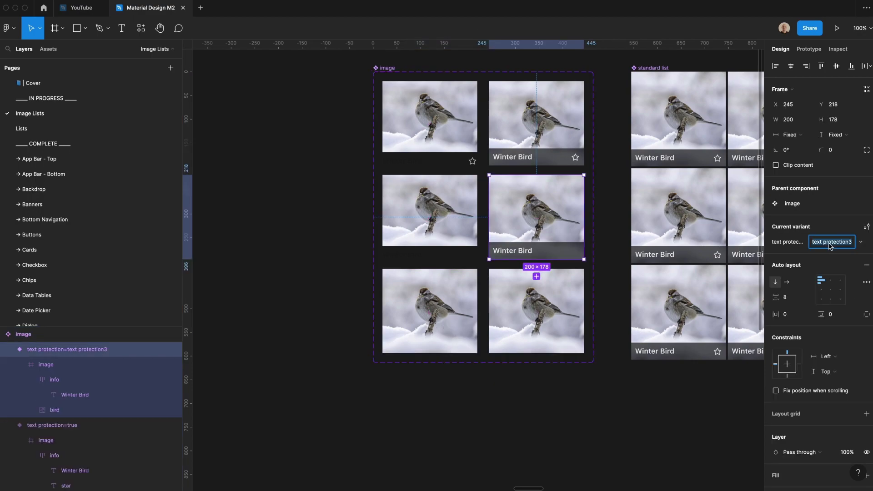
type("true")
key("Return")
- Set text protection to false on the other three new variants and delete the second image-only one
left_click(445, 218)
left_click(450, 309, "shift")
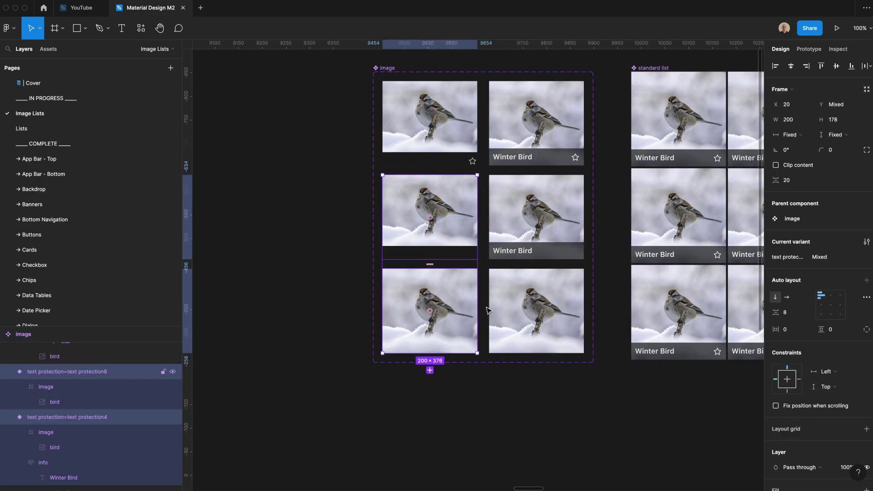
left_click_drag(487, 310, 498, 313)
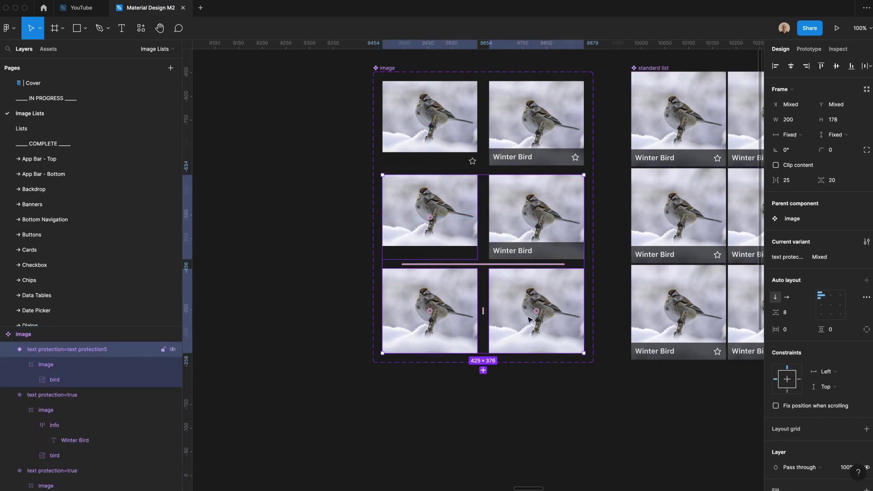
left_click(829, 261)
type("false")
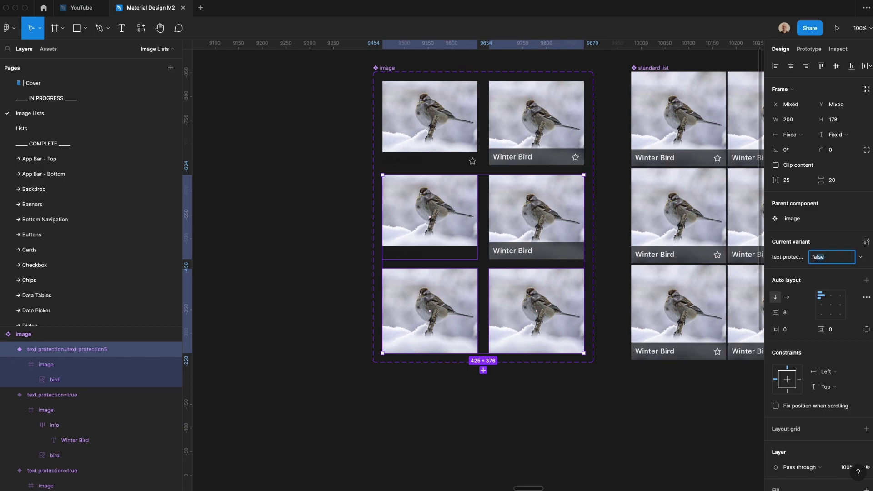
key("Return")
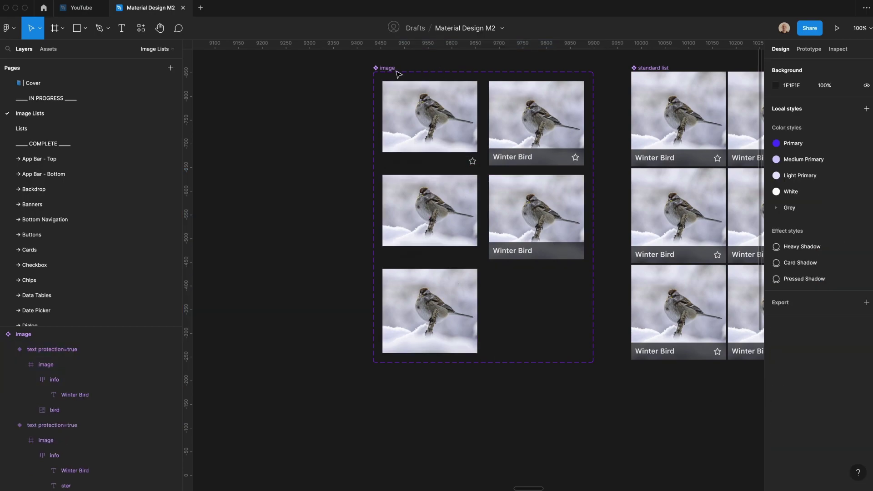
- Add a variant property named icon with the value true to the image component set
left_click(392, 68)
left_click(865, 196)
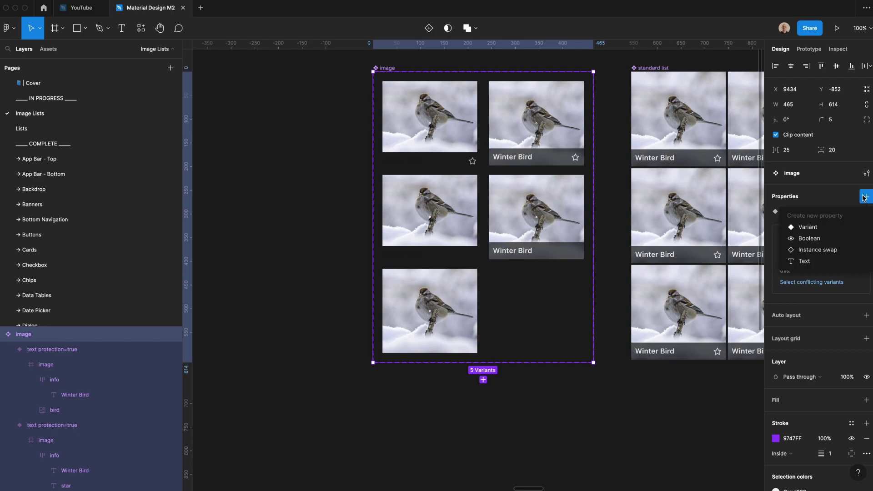
left_click(808, 227)
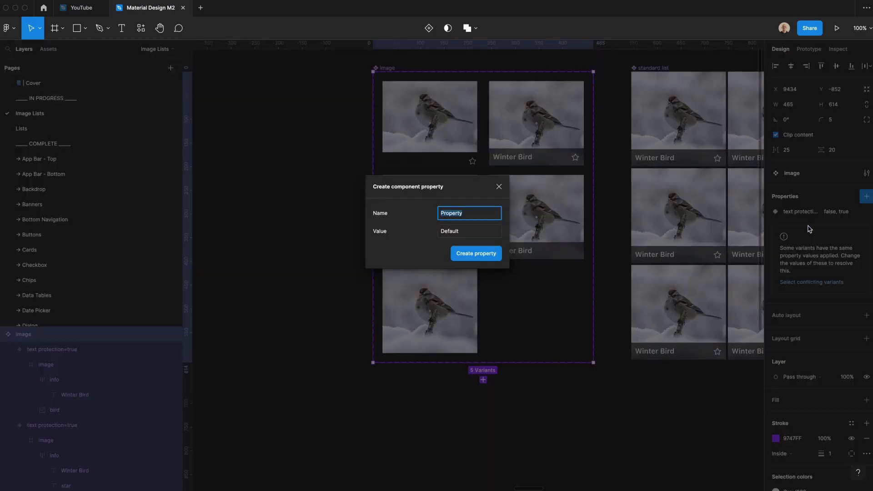
type("icons")
key("BackSpace")
double_click(469, 233)
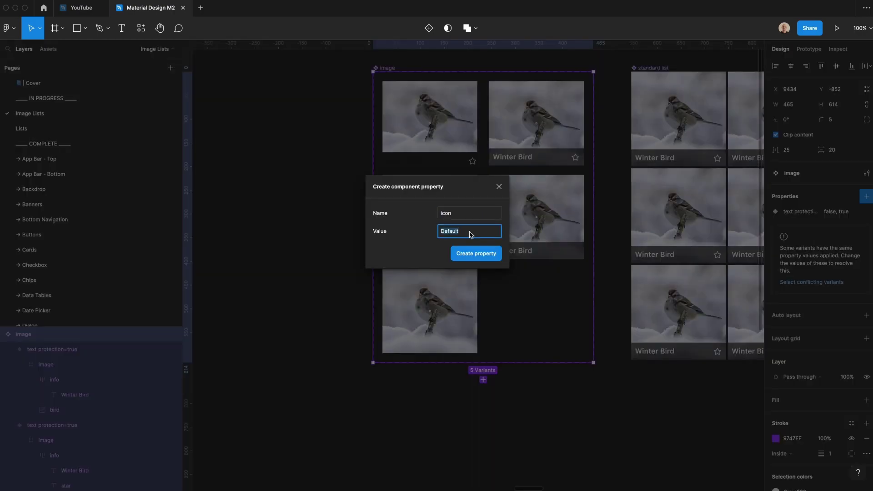
type("true")
left_click(475, 258)
- Set the icon property to false on the three variants without a star
left_click(811, 296)
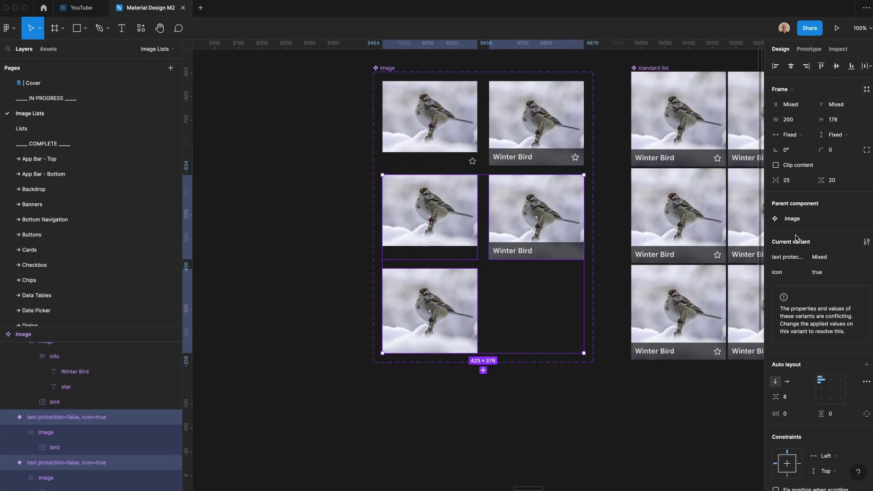
left_click(827, 272)
type("false")
key("Return")
key("Escape")
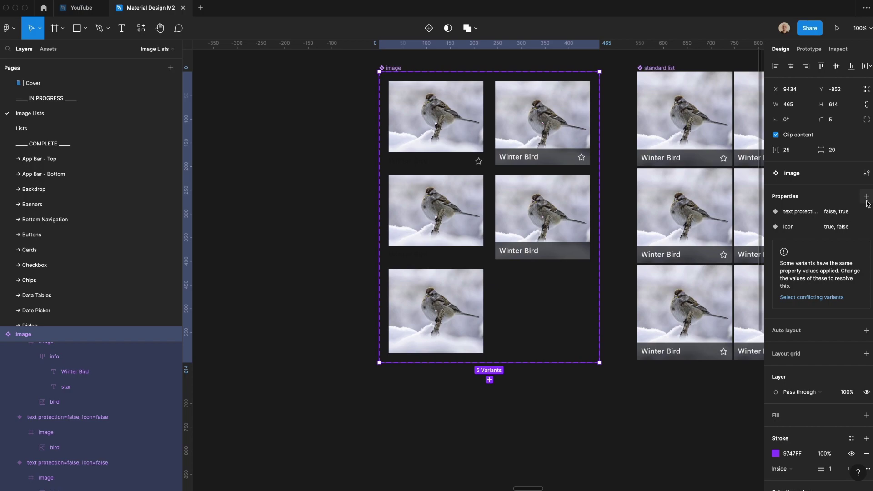
- Add a variant property named text with the value Default to the image component set
left_click(866, 198)
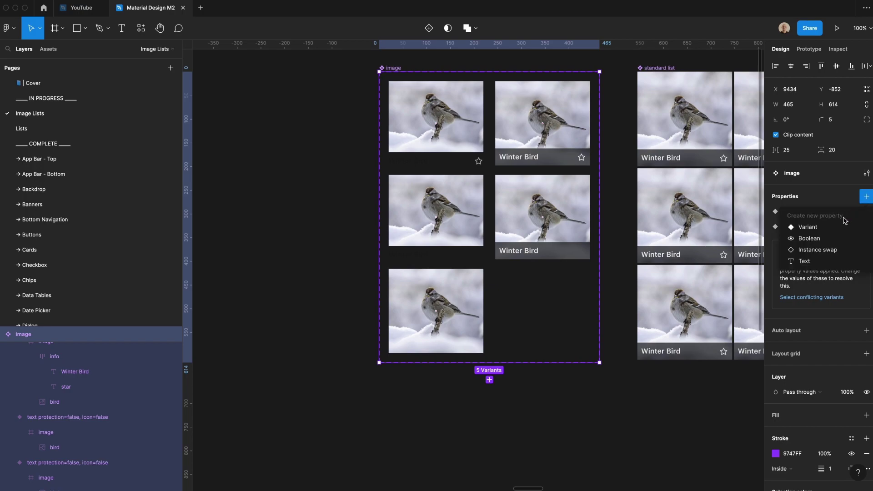
left_click(841, 227)
type("text")
key("Return")
- Set the text property to true on the four upper variants of the image component set
left_click(456, 136)
left_click(470, 203, "shift")
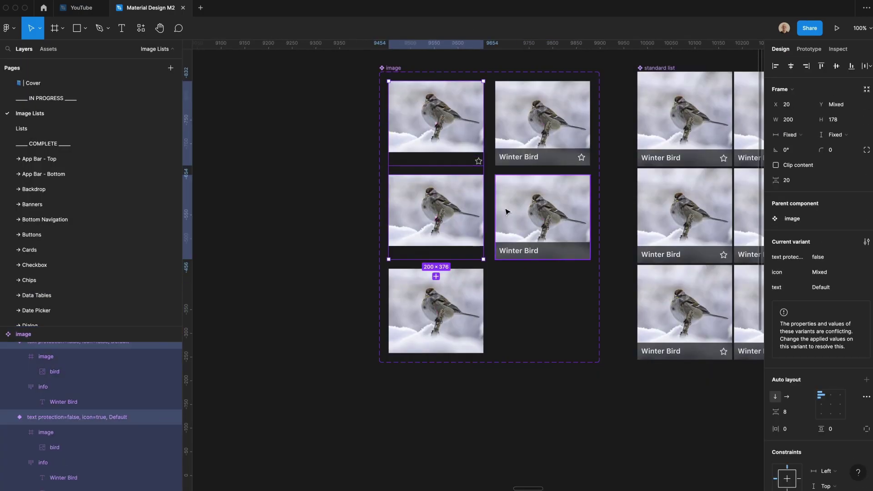
left_click(508, 210, "shift")
left_click(527, 143, "shift")
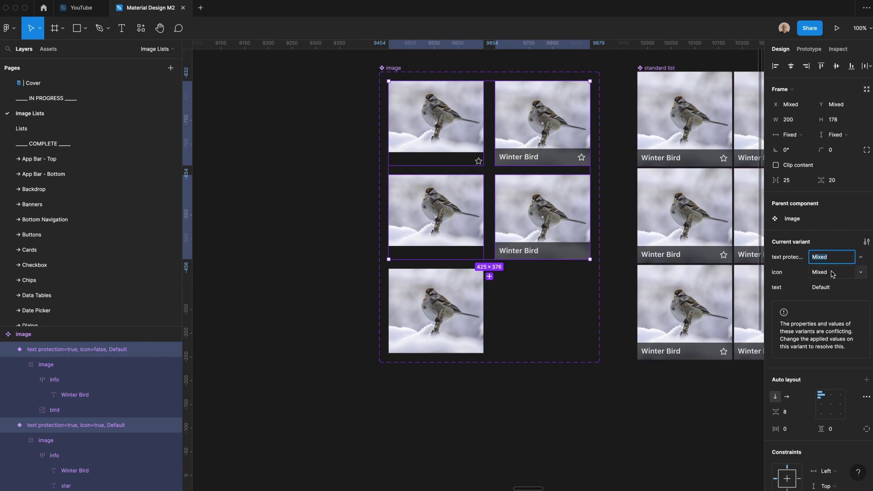
left_click(827, 286)
type("true")
key("Return")
- Set the text property to false on the remaining image-only variant in the bottom row of the set
left_click(465, 304)
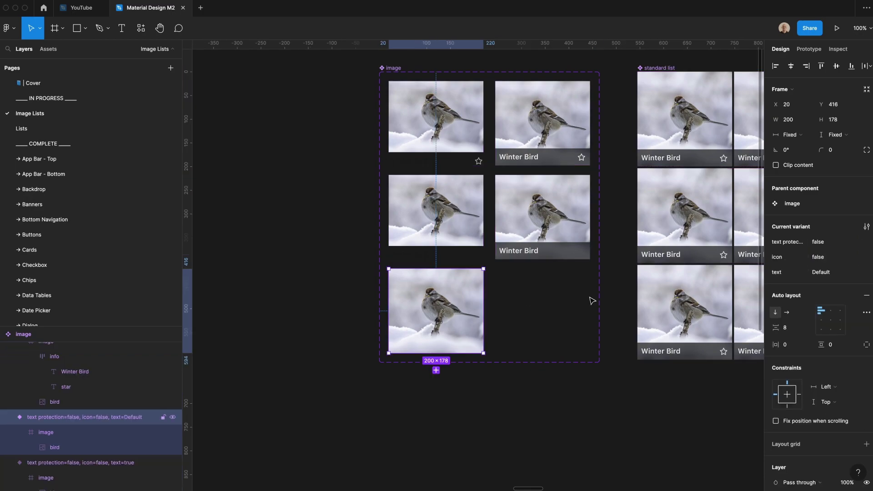
left_click(839, 272)
type("false")
key("Return")
- Place an instance of the variant with caption and star below the component set and test its text protection, icon and text switches
left_click(523, 129)
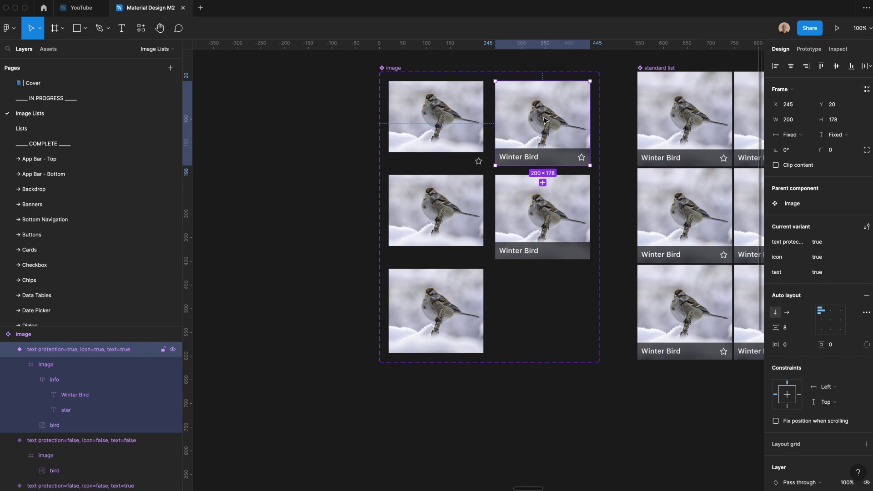
left_click_drag(545, 121, 495, 448)
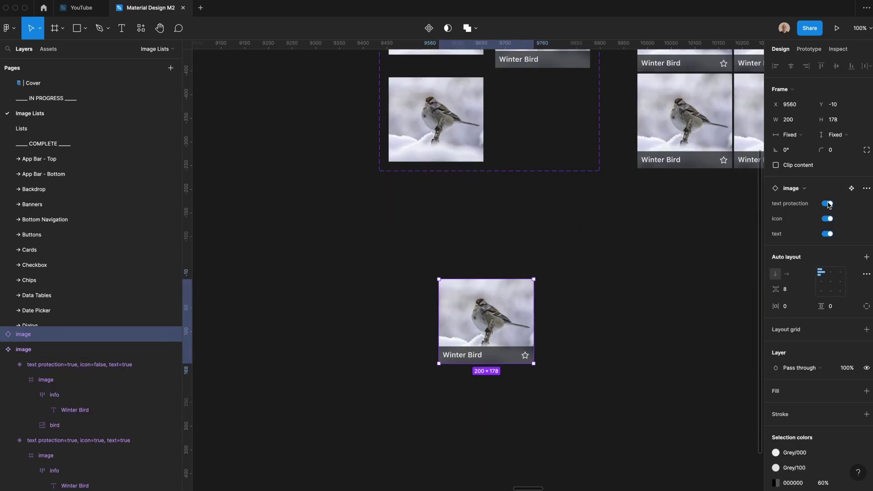
left_click(827, 204)
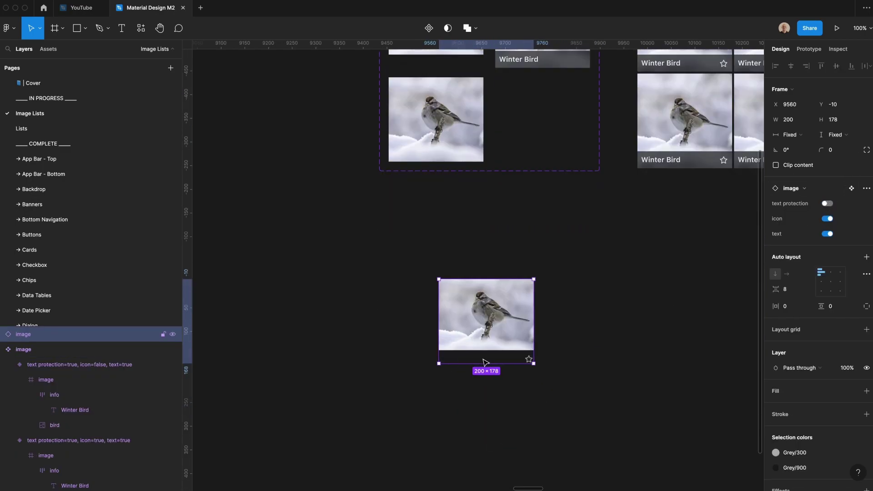
left_click(828, 204)
left_click(828, 219)
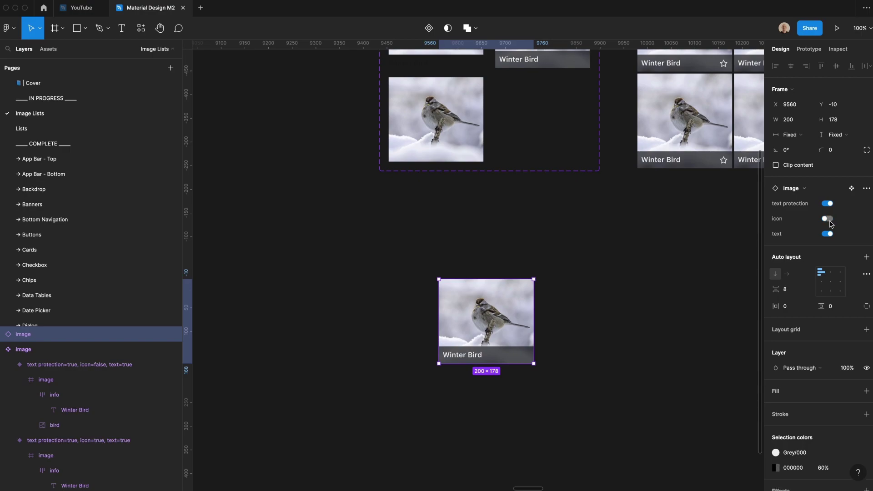
left_click(828, 219)
left_click(827, 234)
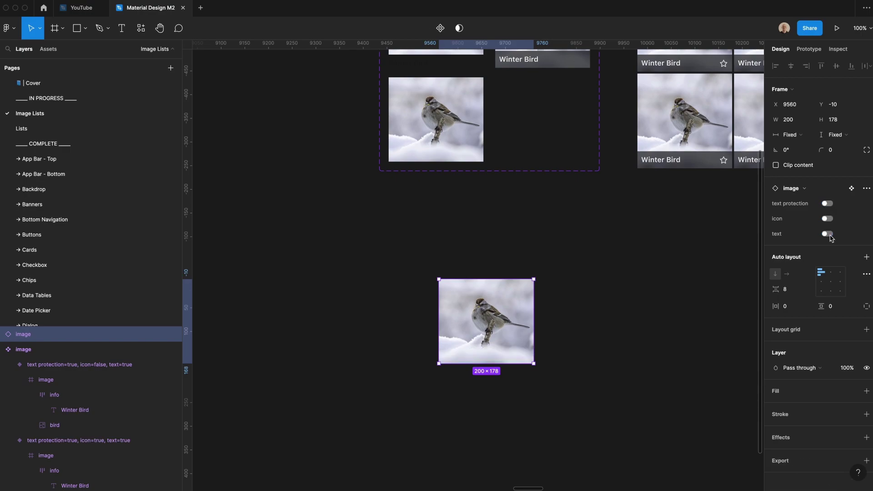
left_click(828, 234)
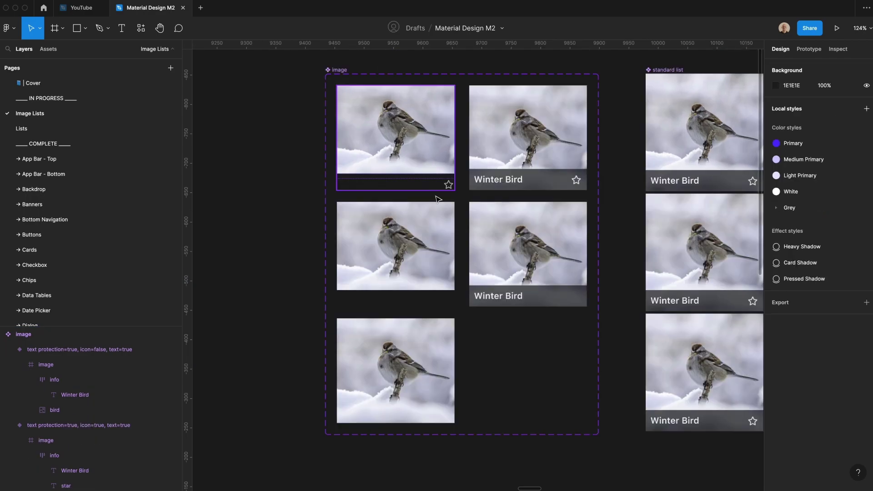
- Test the text switch on the centre image of the standard list by turning it off and on again
scroll(437, 199, "right", 8)
double_click(478, 273)
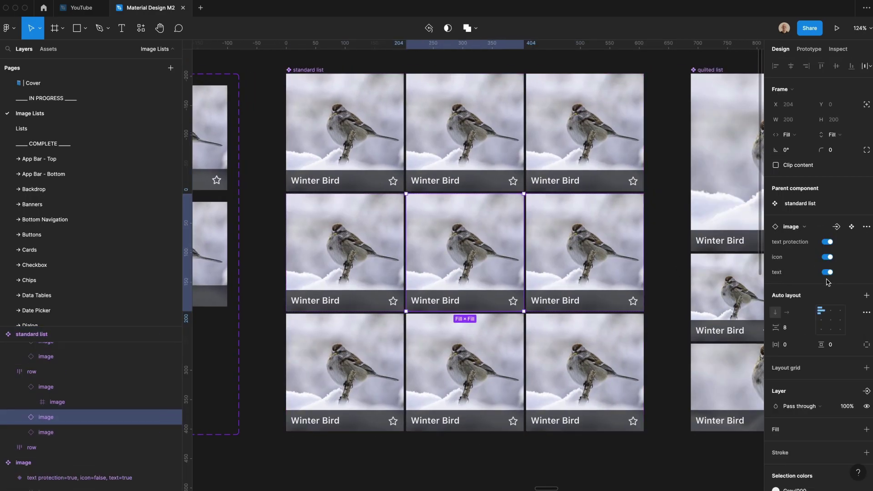
left_click(827, 273)
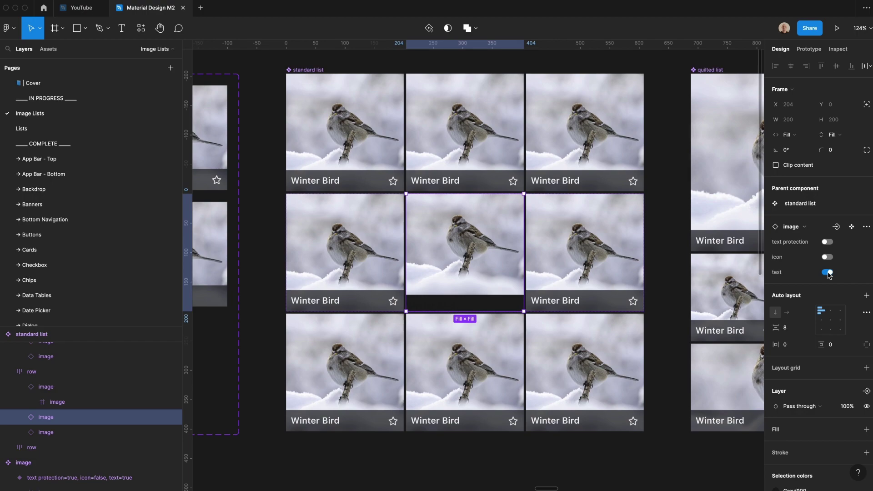
left_click(829, 273)
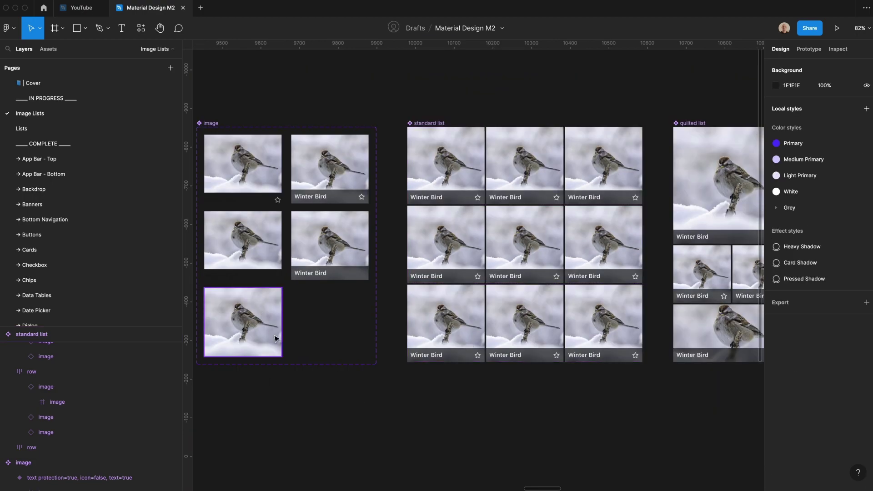
scroll(376, 394, "right", 4)
scroll(378, 394, "right", 10)
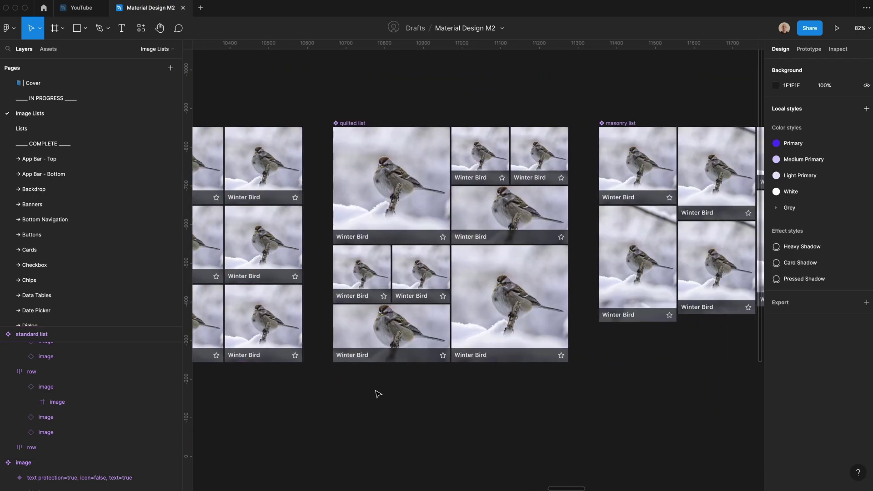
scroll(378, 394, "right", 4)
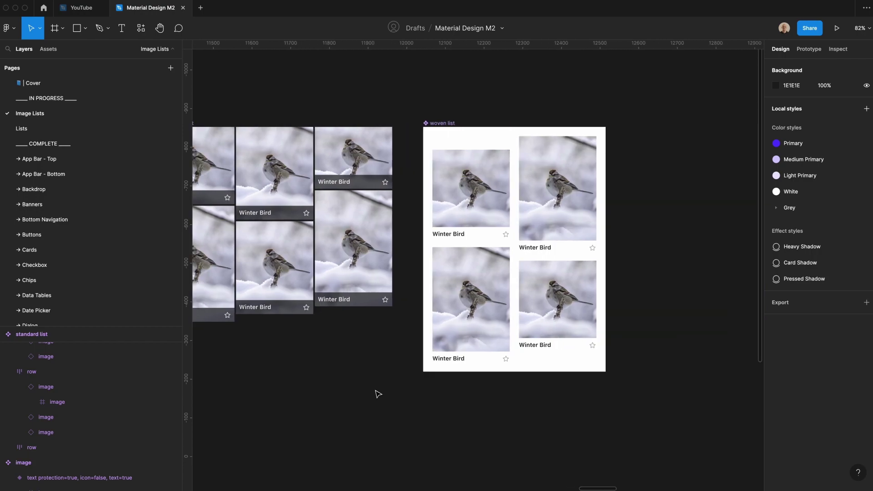